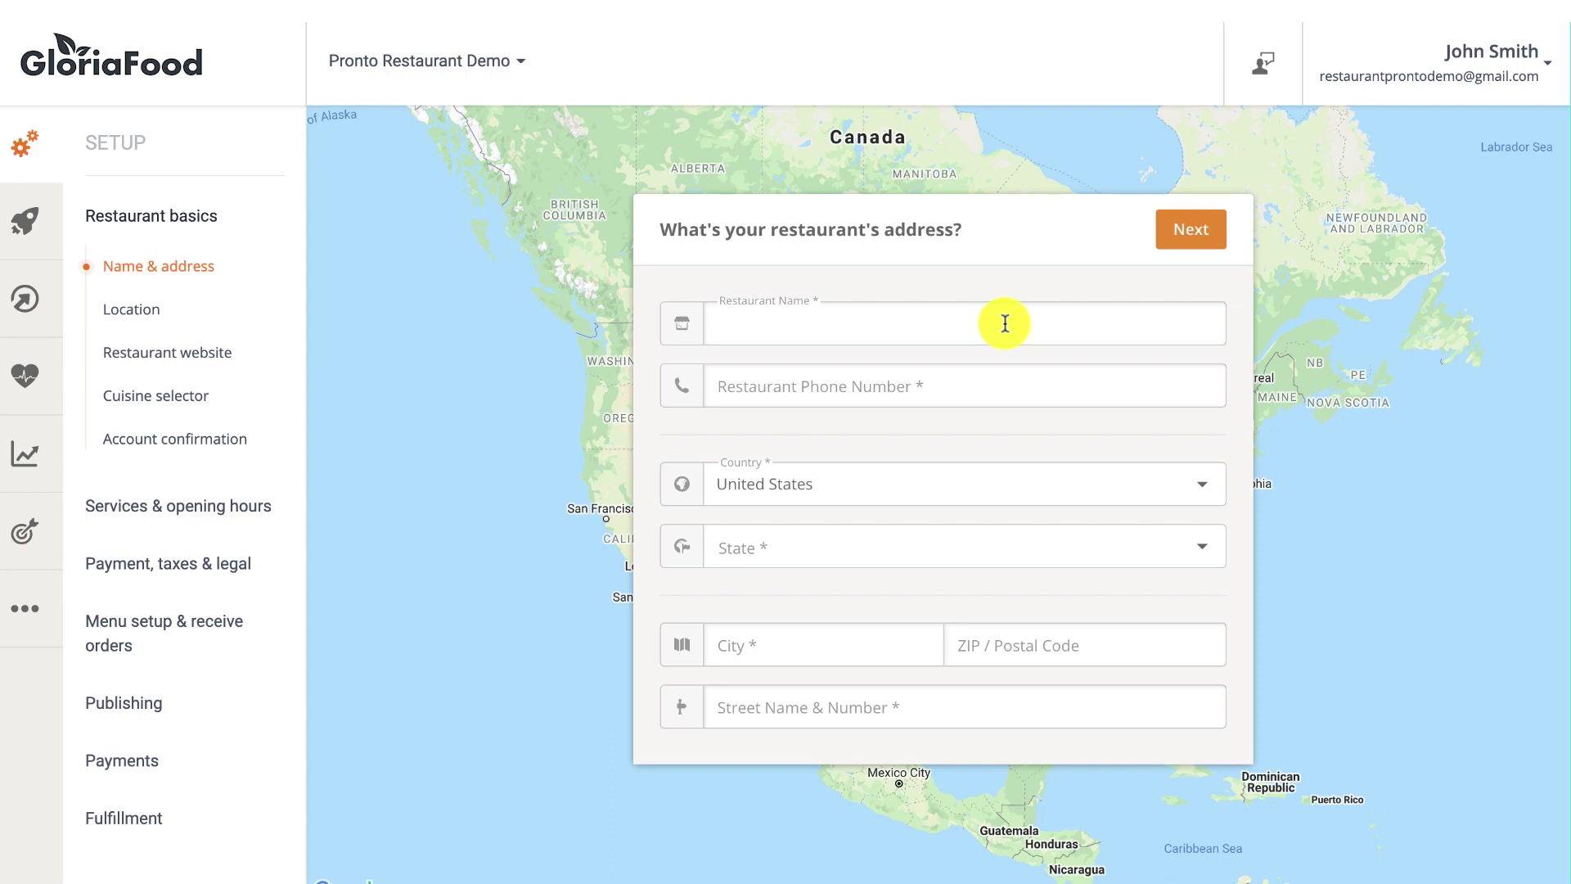
Paste the restaurant name and enter the restaurant's phone number.
text(Pronto Restaurant Demo)
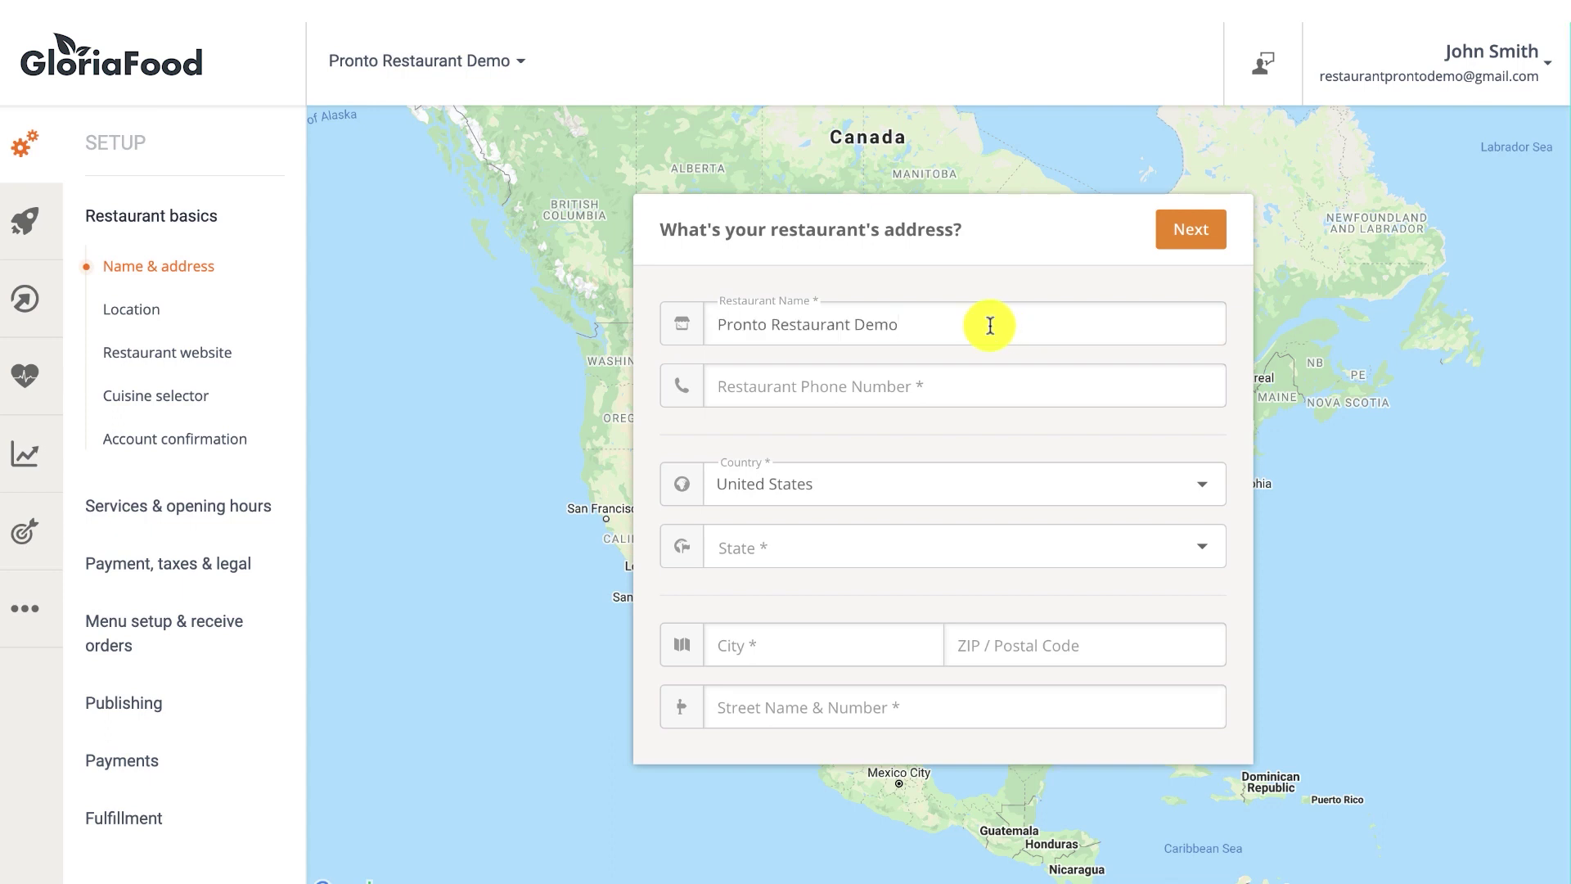
click(968, 381)
text(555)
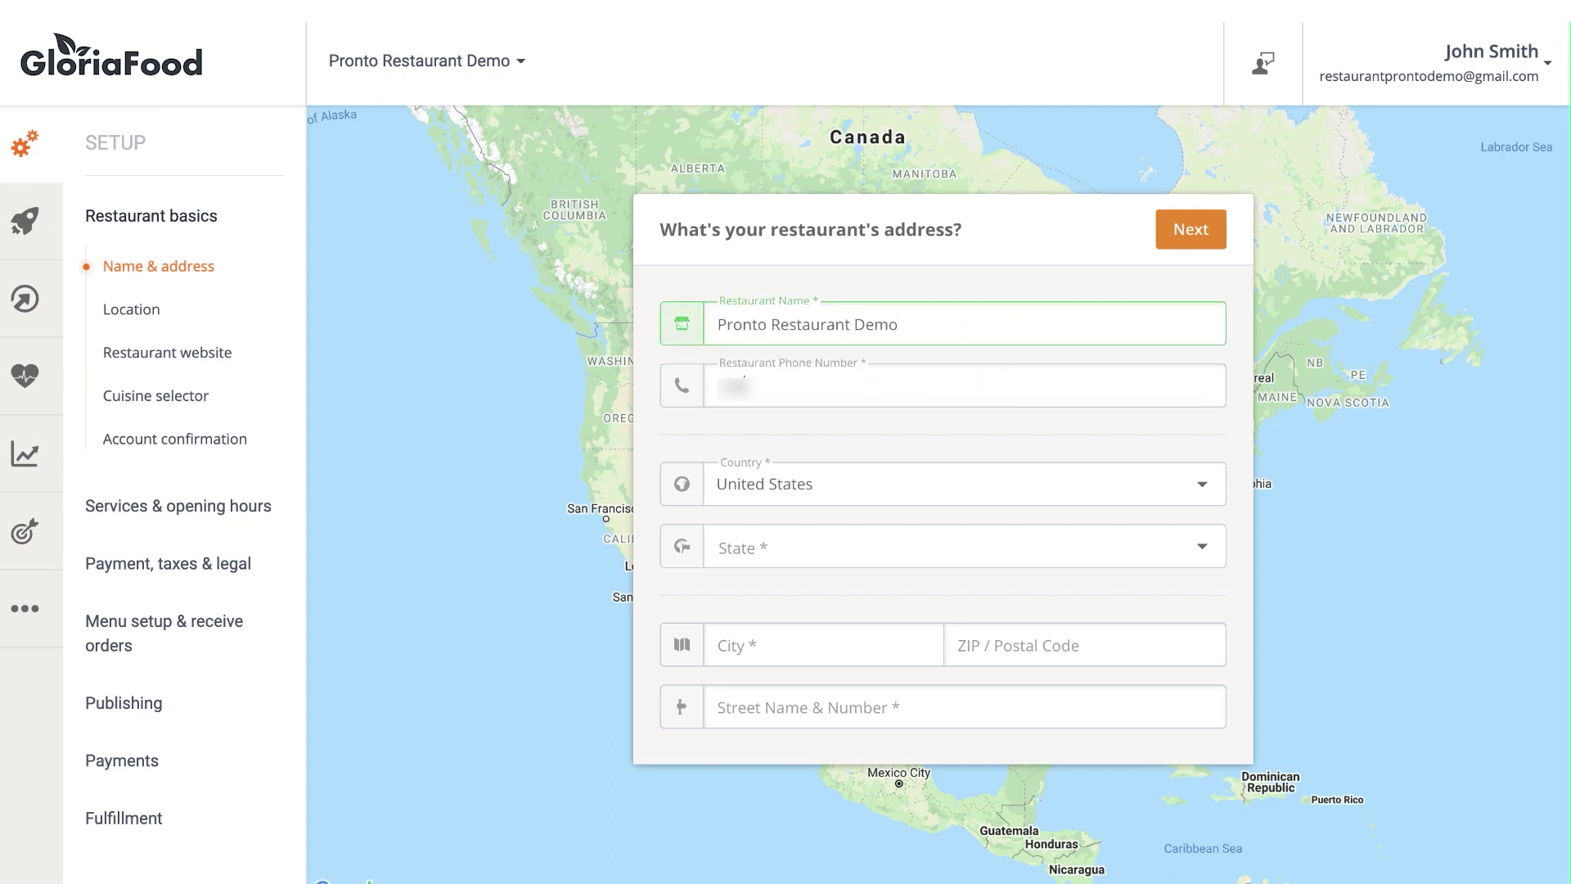
text(5555555)
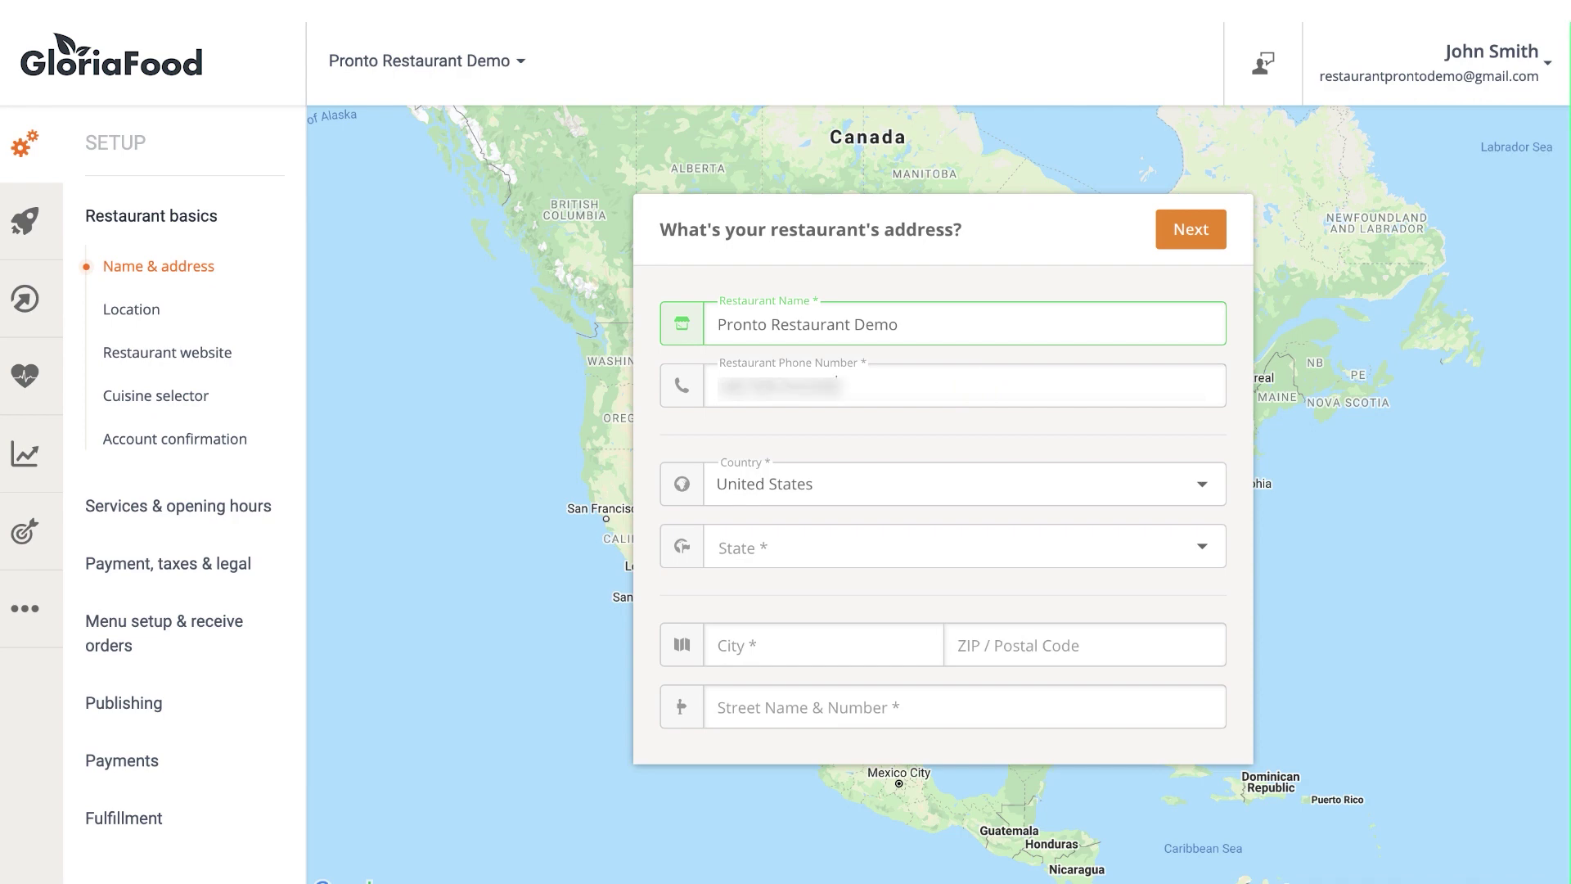
Keep United States as the country and choose New York as the state.
click(941, 482)
click(904, 519)
click(884, 548)
text(new)
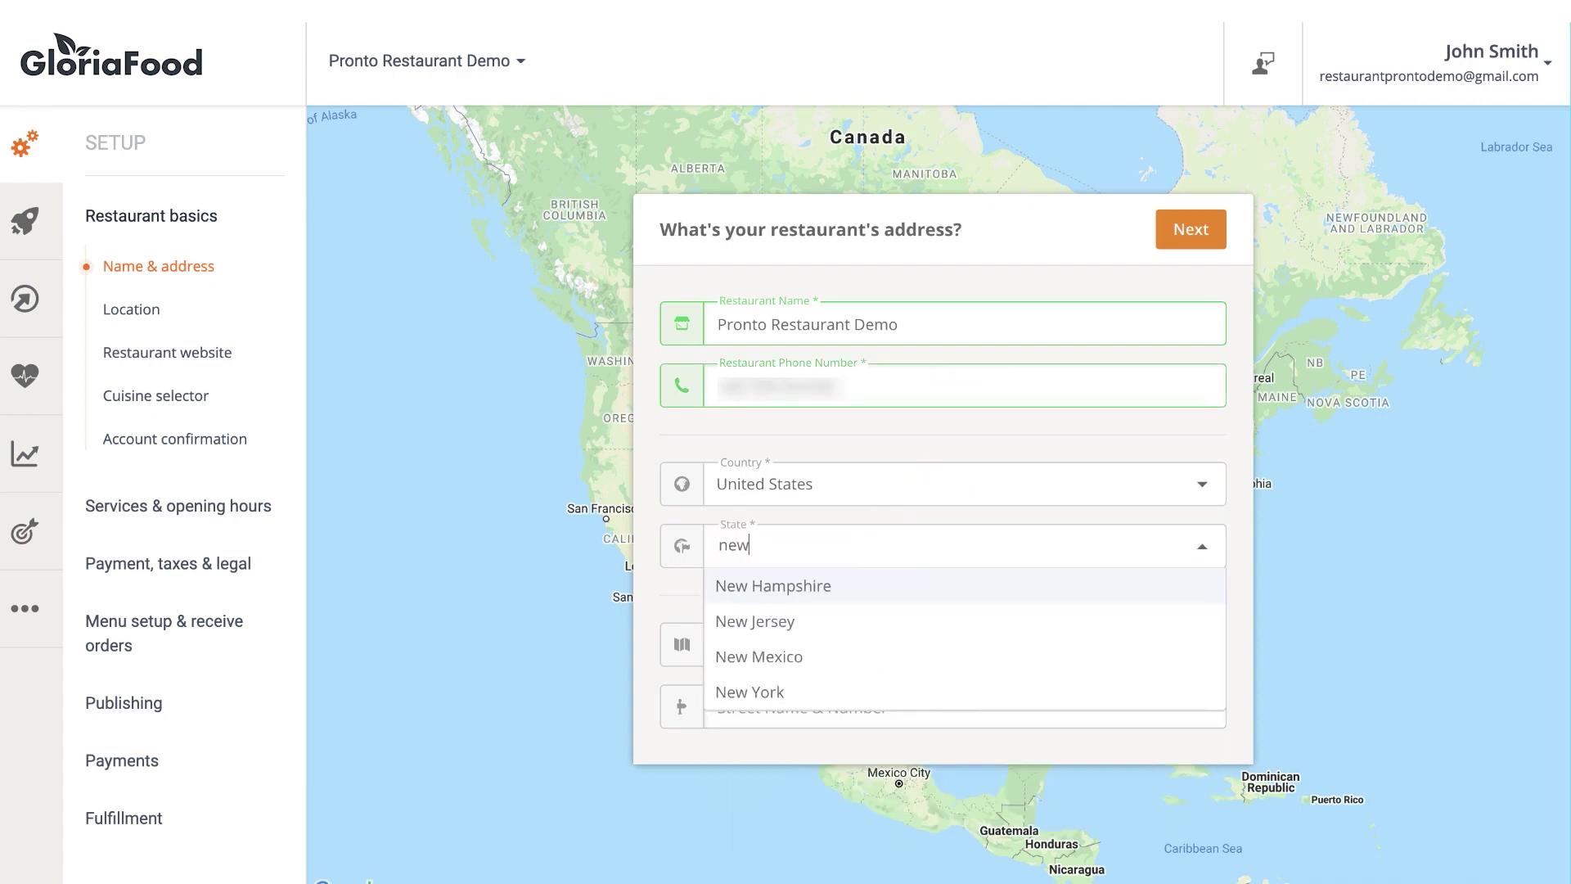
click(826, 691)
Enter city New York, ZIP 123456 and street 12 High Street, then continue.
click(827, 642)
text(New York)
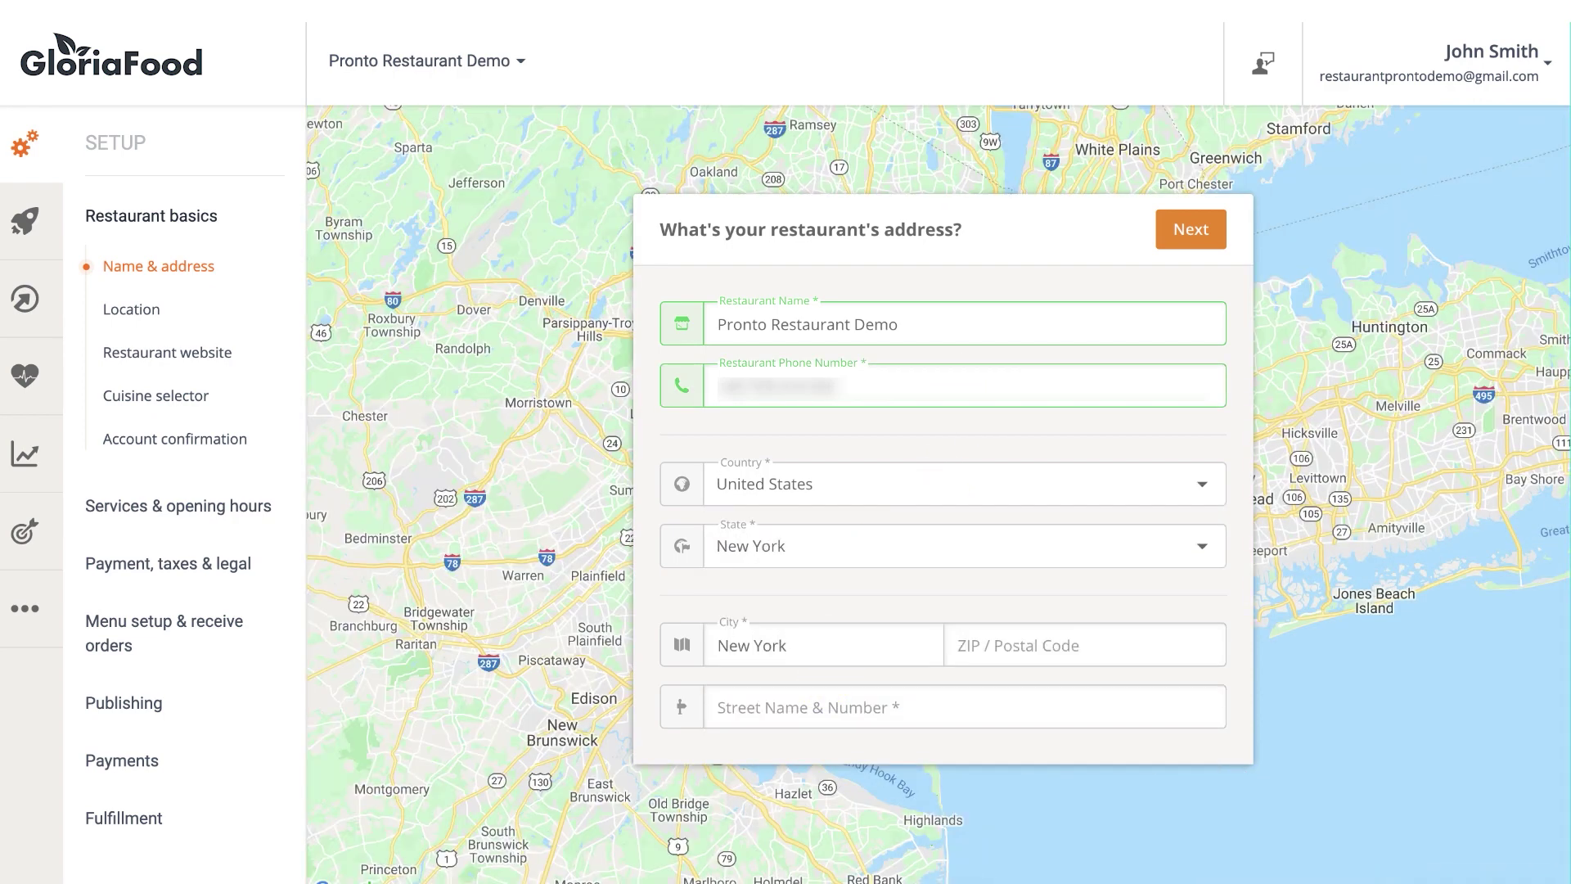
key(Tab)
text(123456)
click(930, 701)
text(12 High )
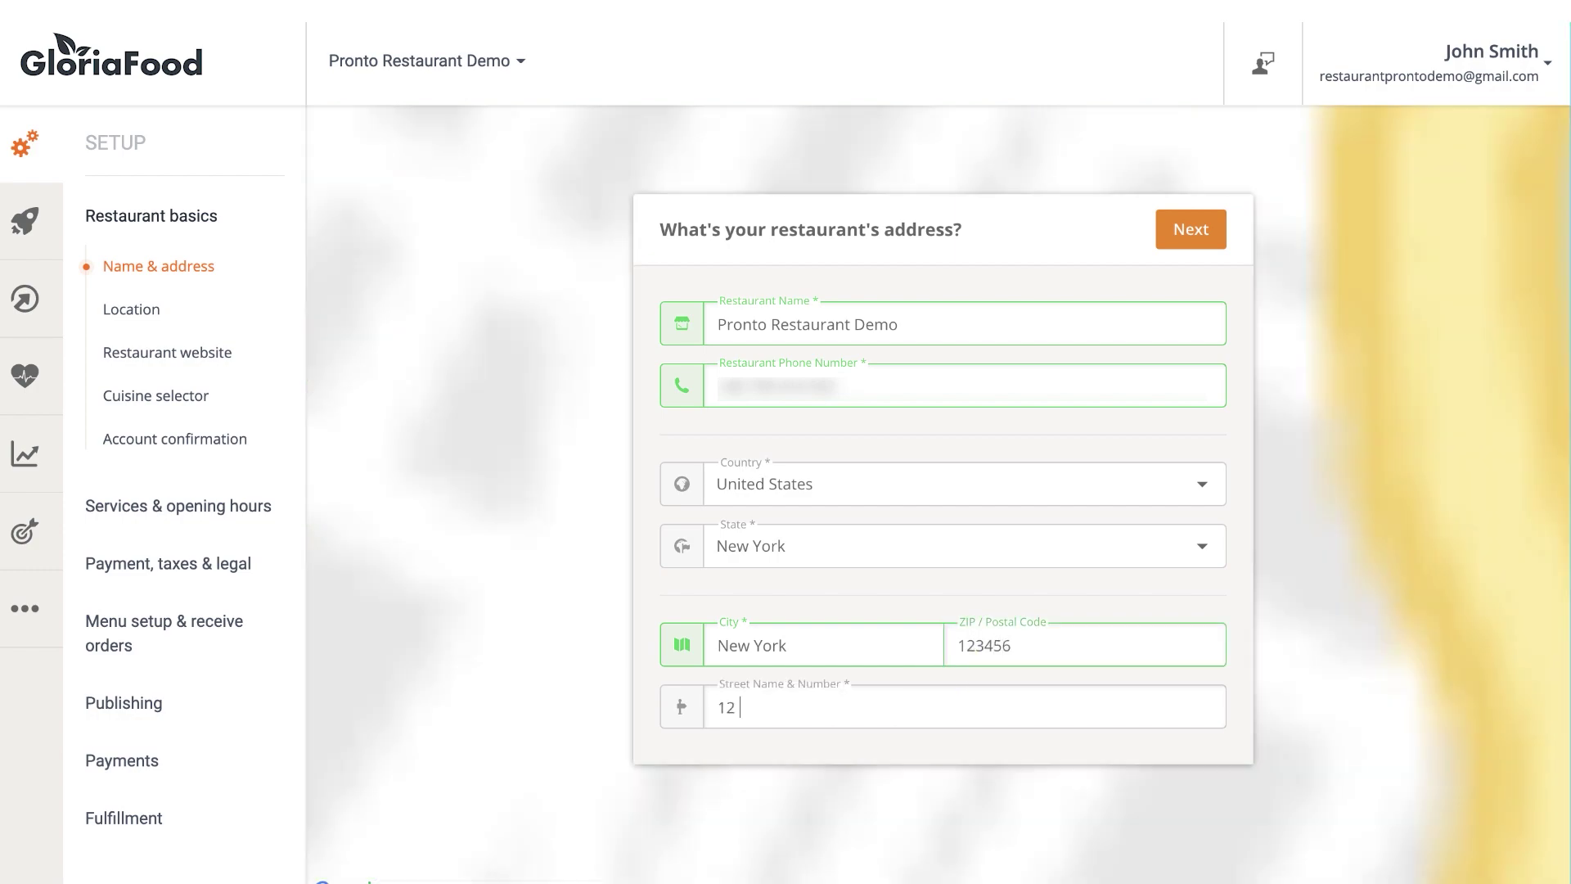
text(Street)
click(1168, 236)
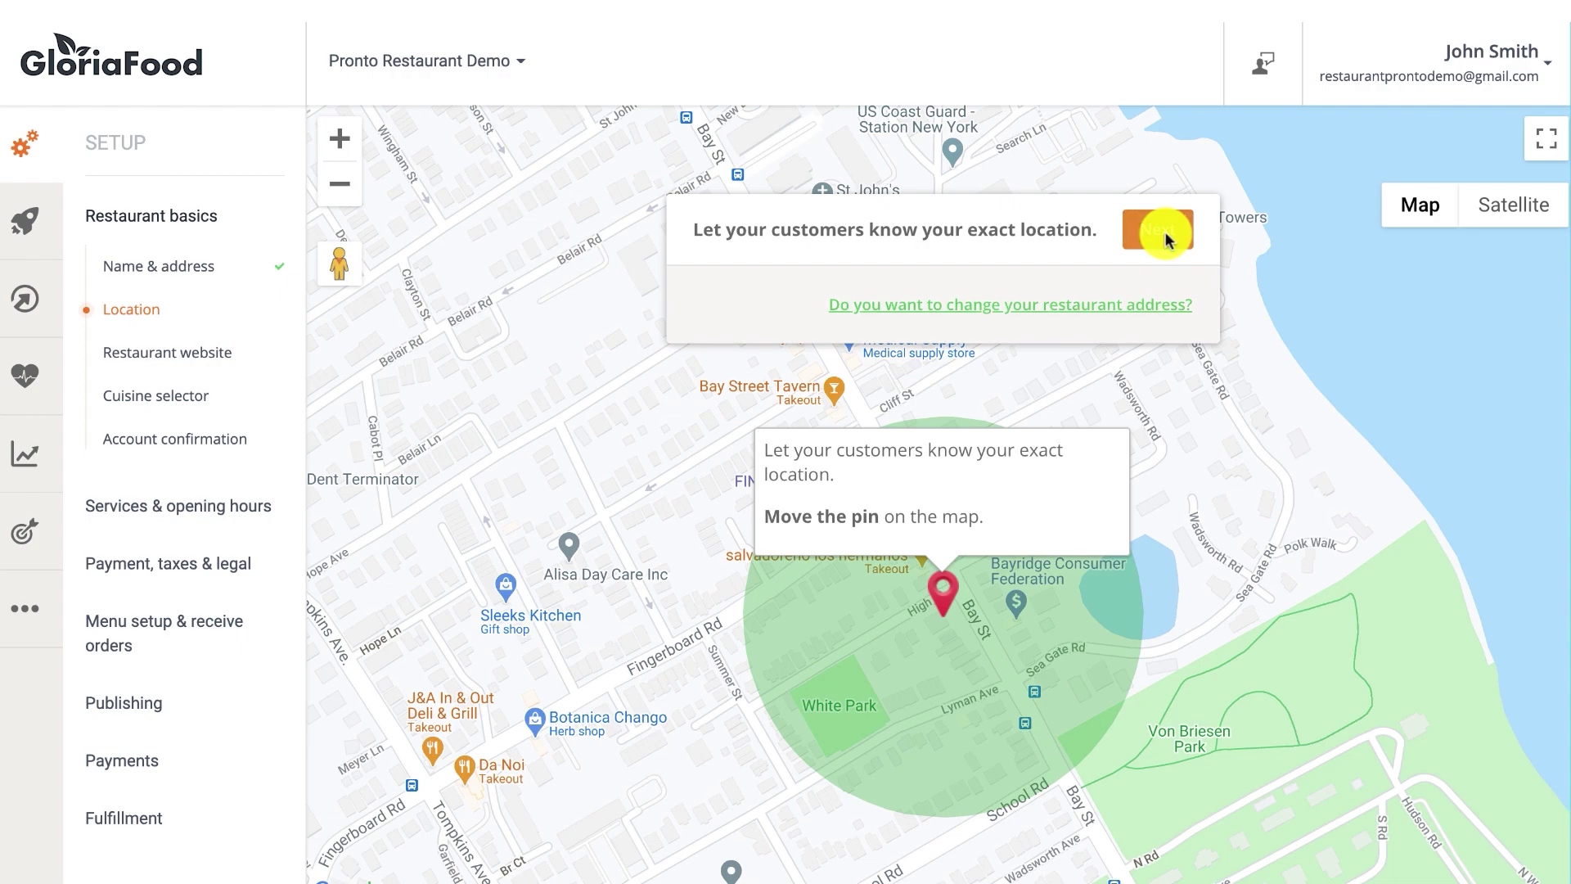
Drag the map pin onto the restaurant's building on High Street and confirm the location.
click(956, 611)
drag(957, 614, 944, 641)
scroll(944, 640, down, 2)
scroll(944, 641, up, 4)
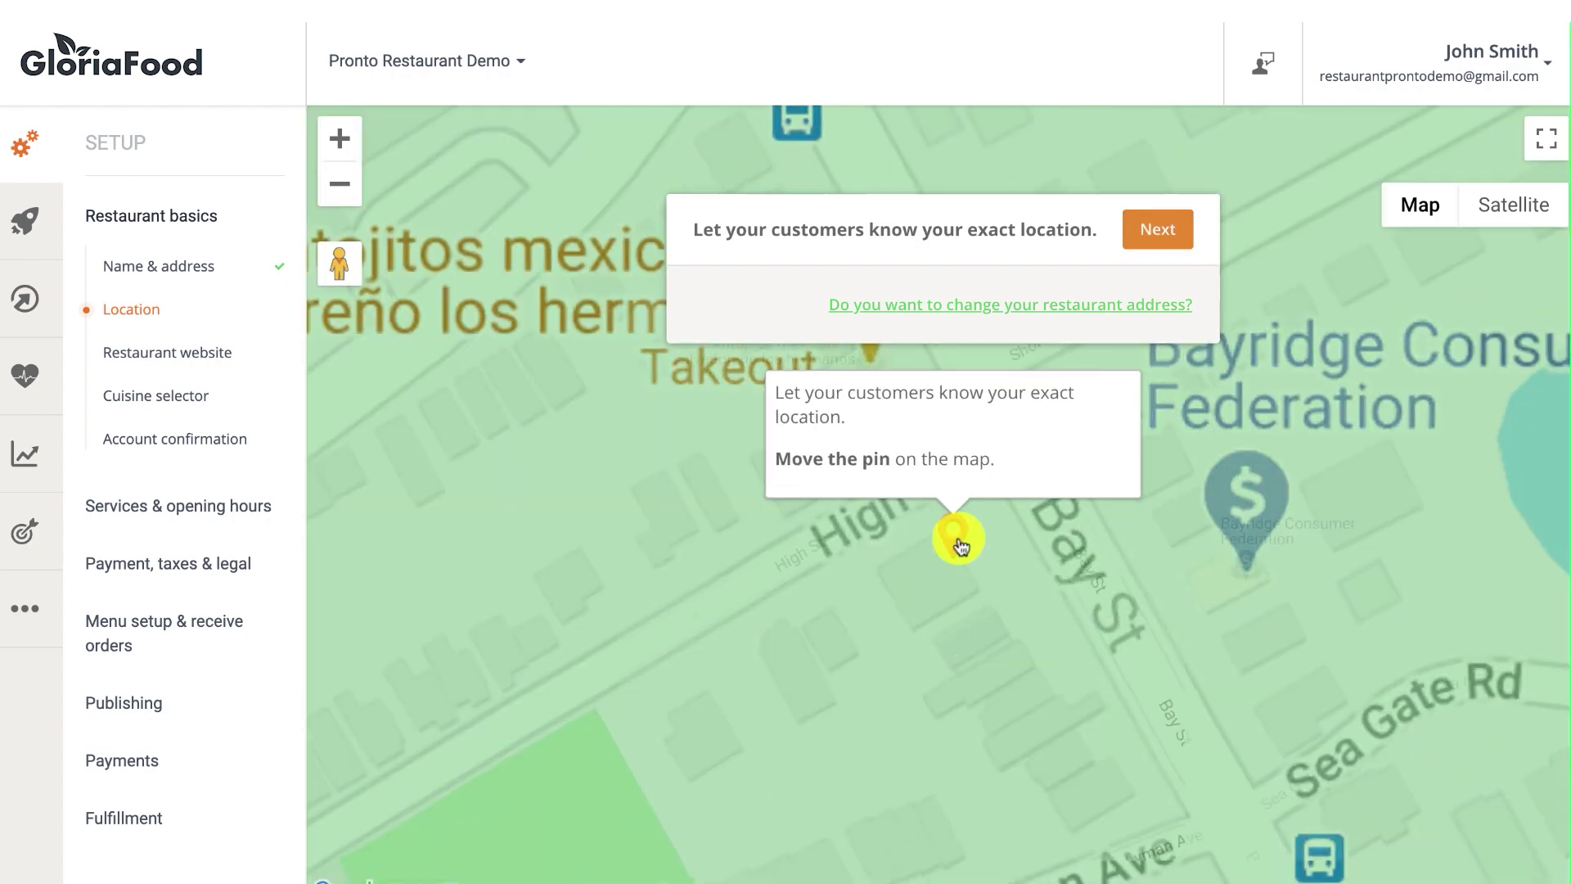
mouse_move(955, 537)
mouse_down()
mouse_move(901, 379)
mouse_move(874, 353)
mouse_up()
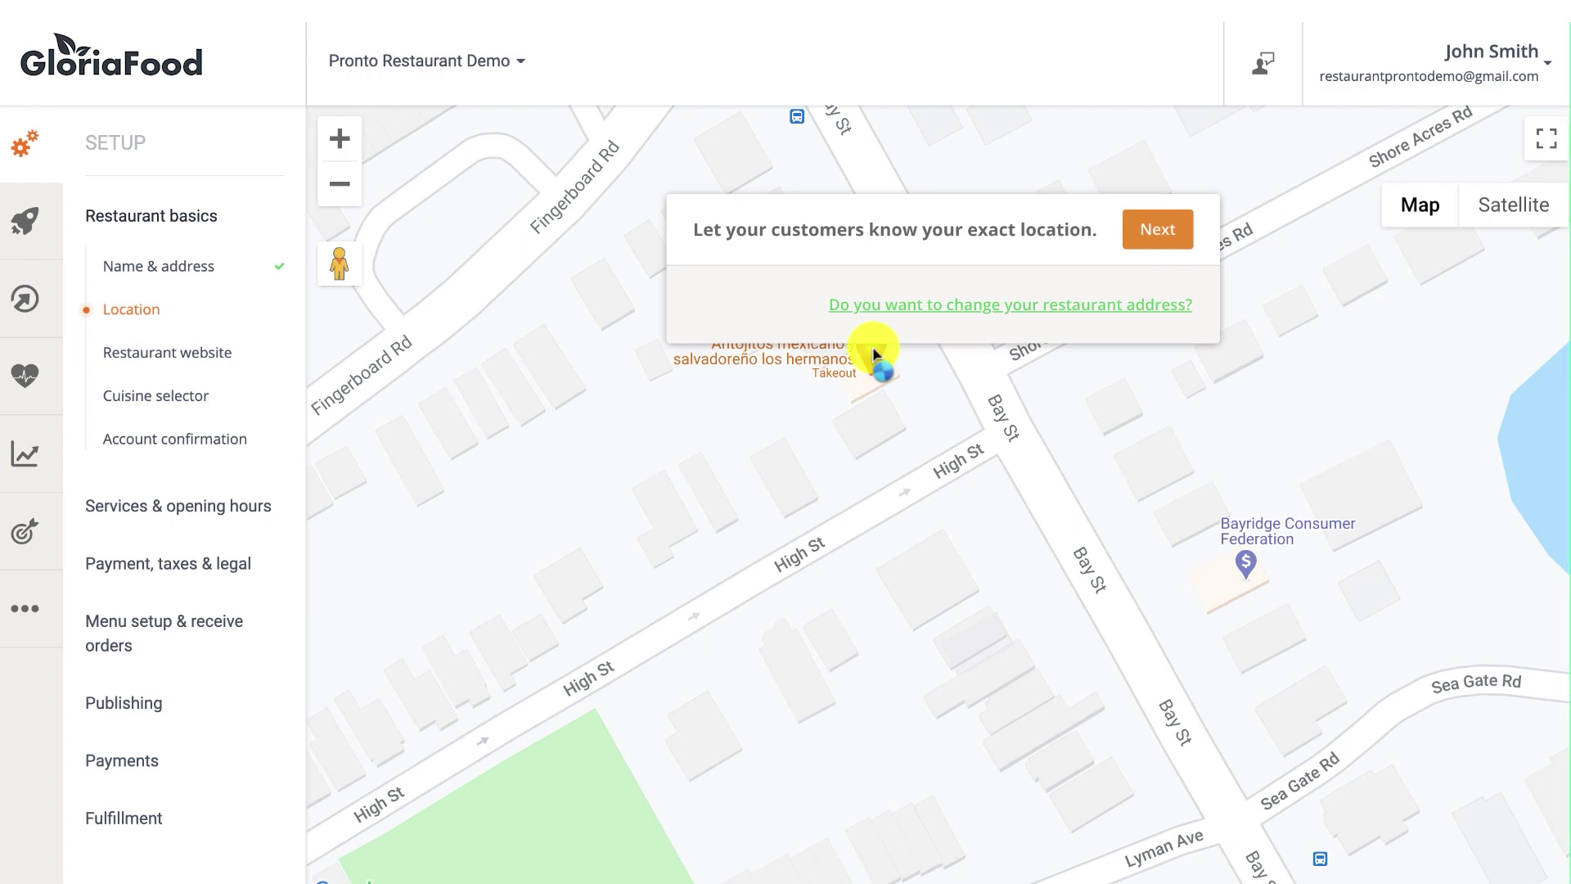
click(1136, 230)
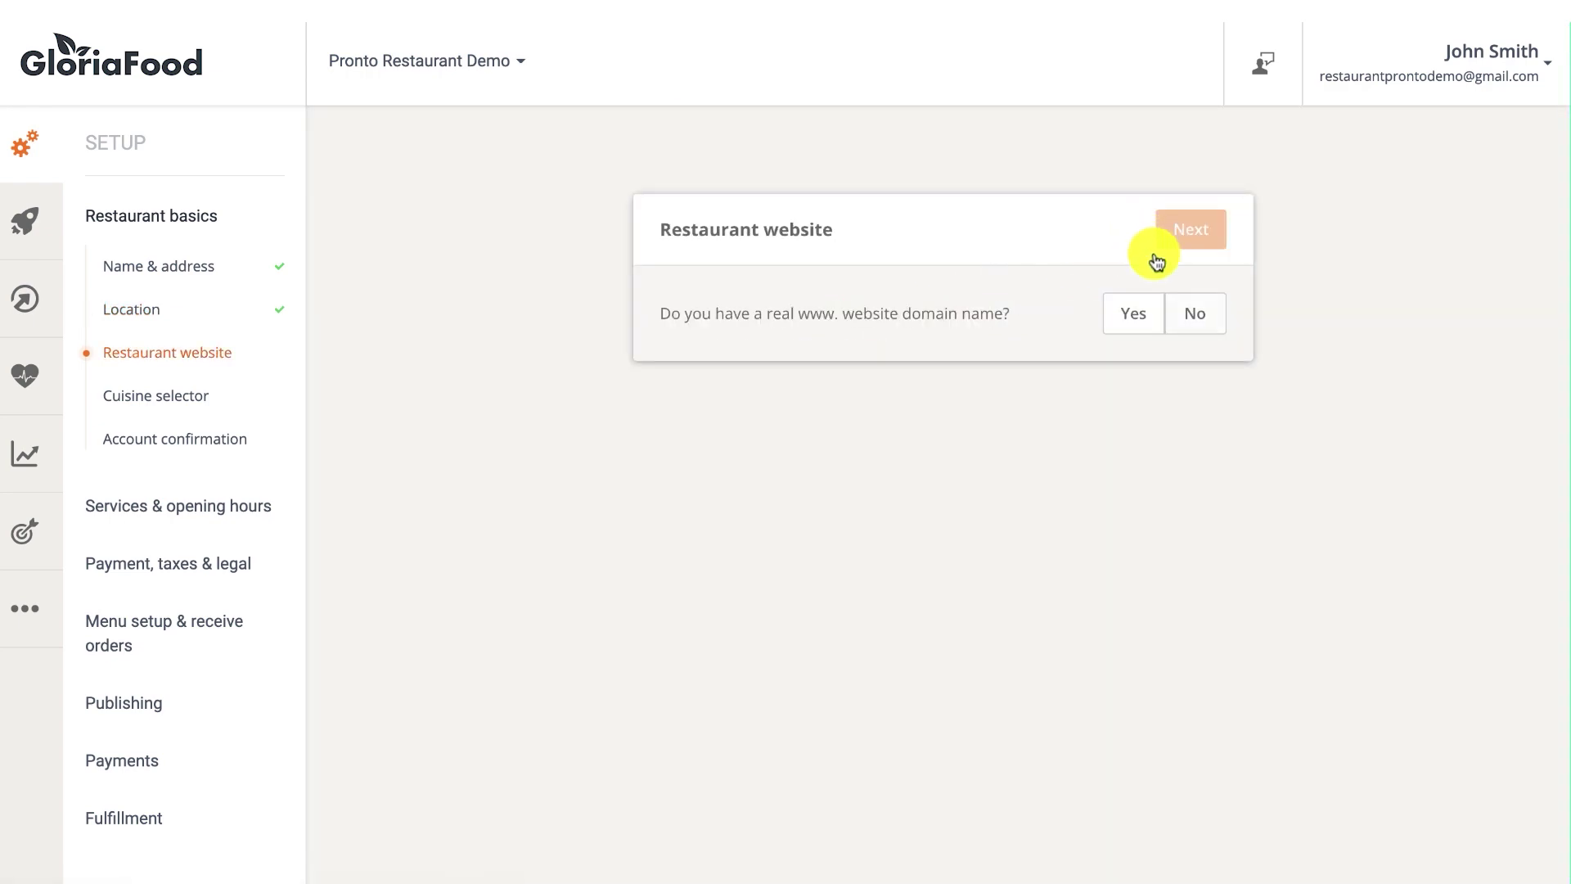
Answer No to having a website domain and move on to cuisines.
click(1195, 314)
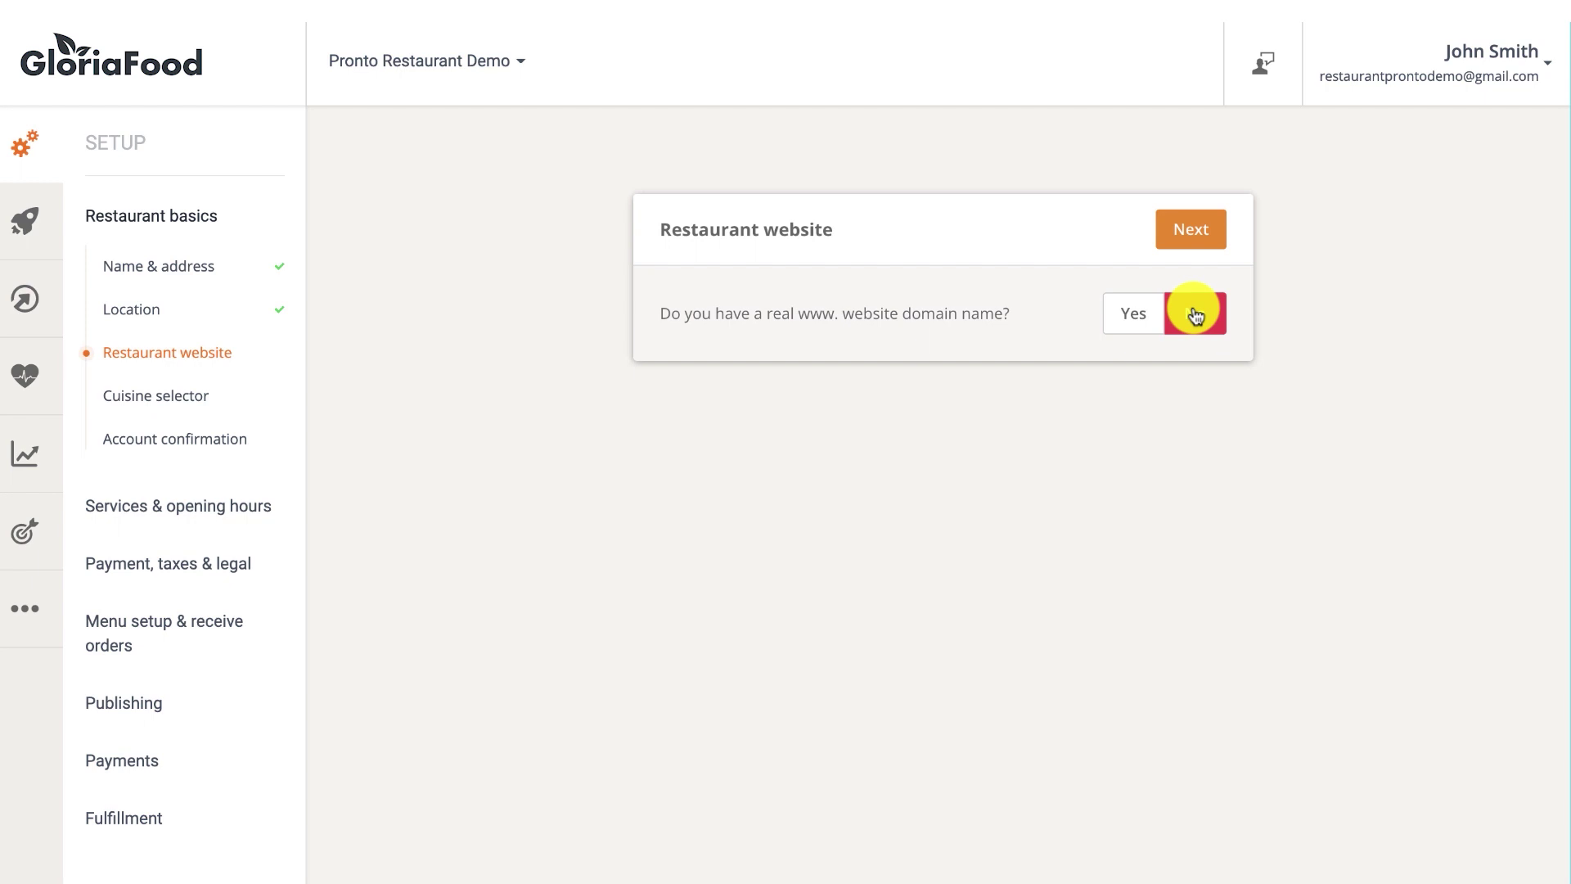
click(1199, 237)
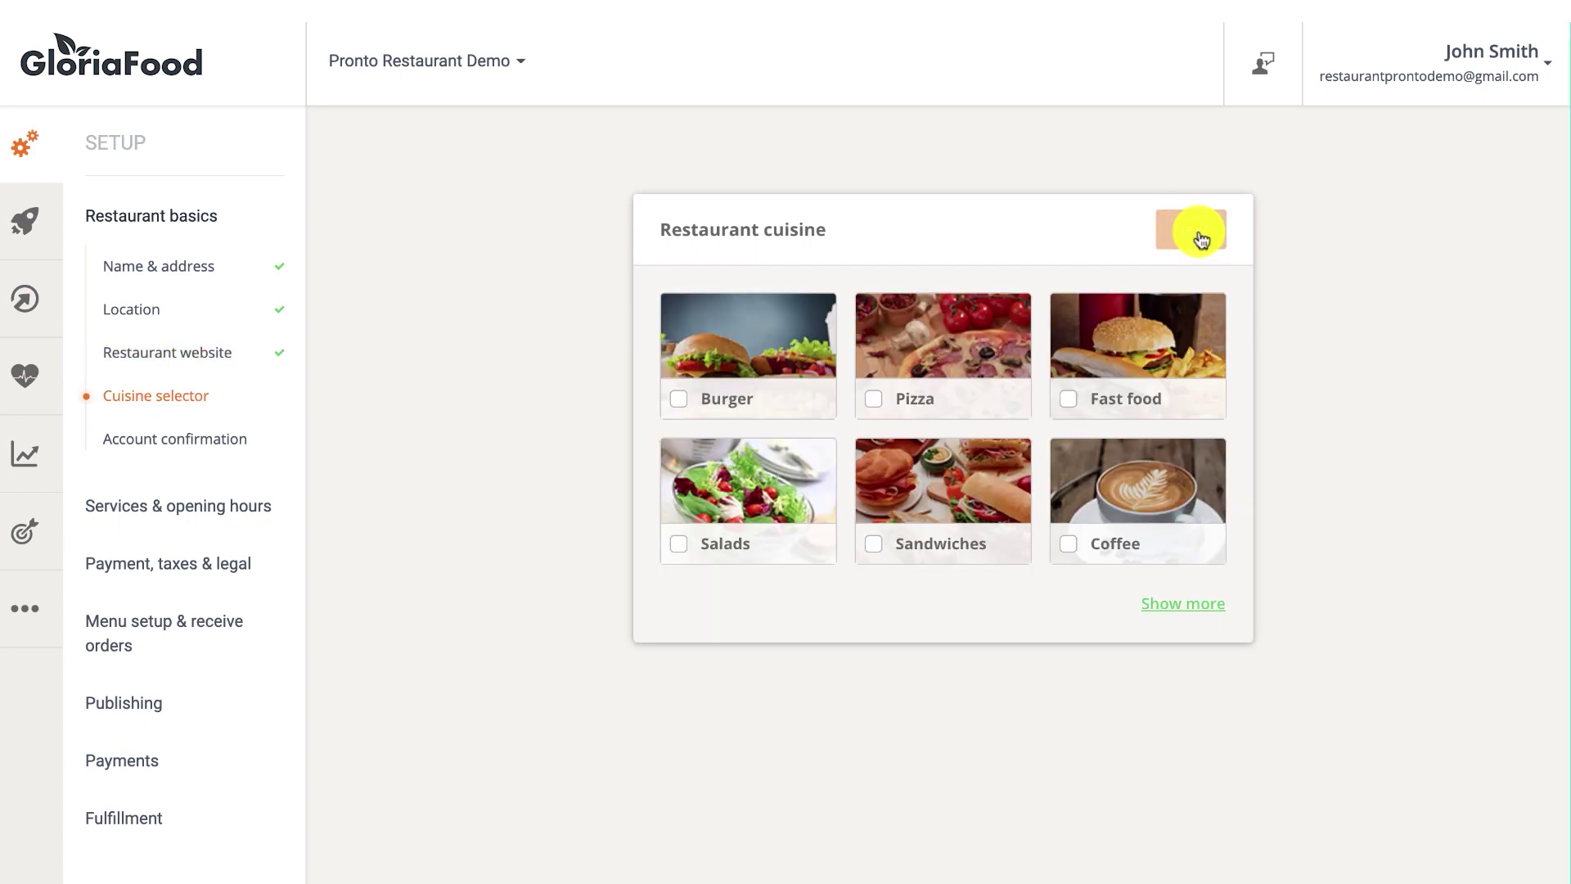
Select Pizza and Pasta as the restaurant's cuisines.
click(875, 393)
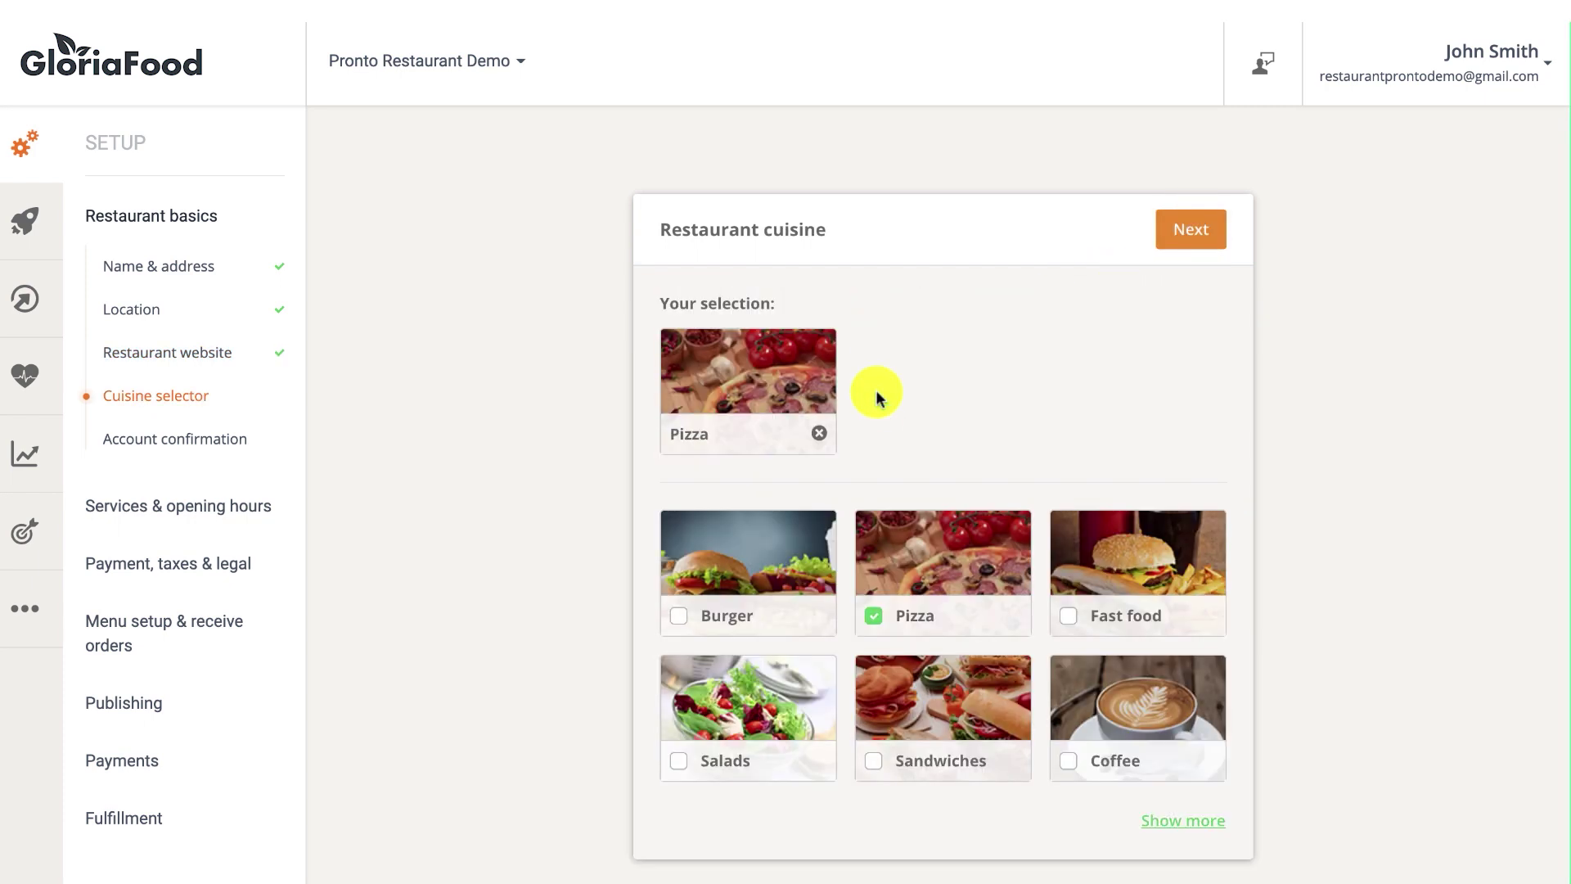
click(1183, 822)
click(917, 618)
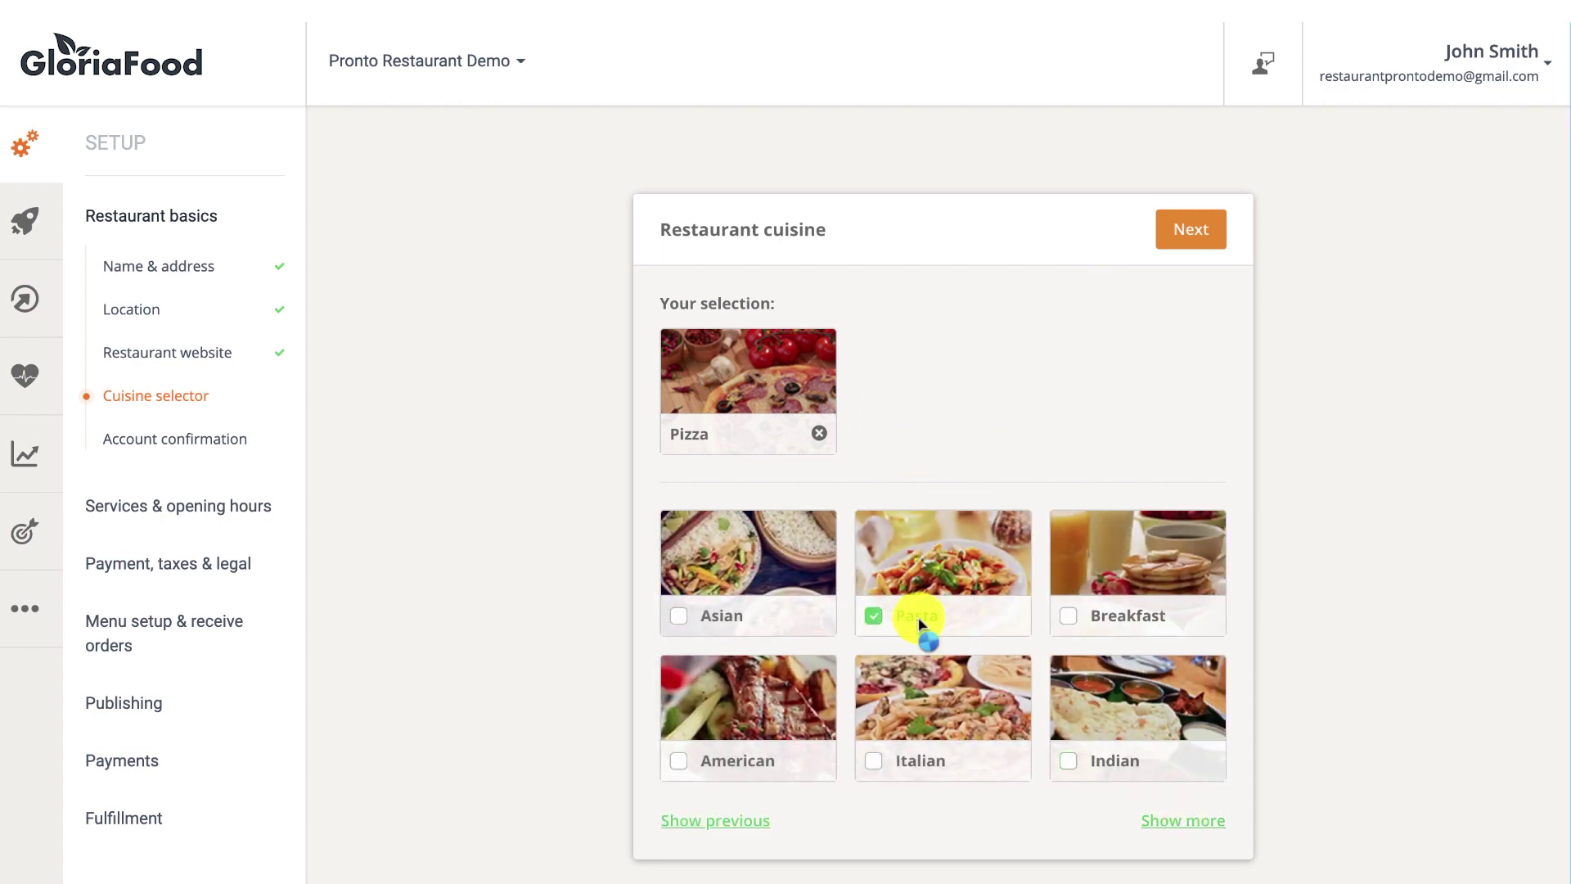
Add a custom 'Sample Cuisine', then validate the account from the Gmail confirmation email.
click(1197, 827)
click(1196, 827)
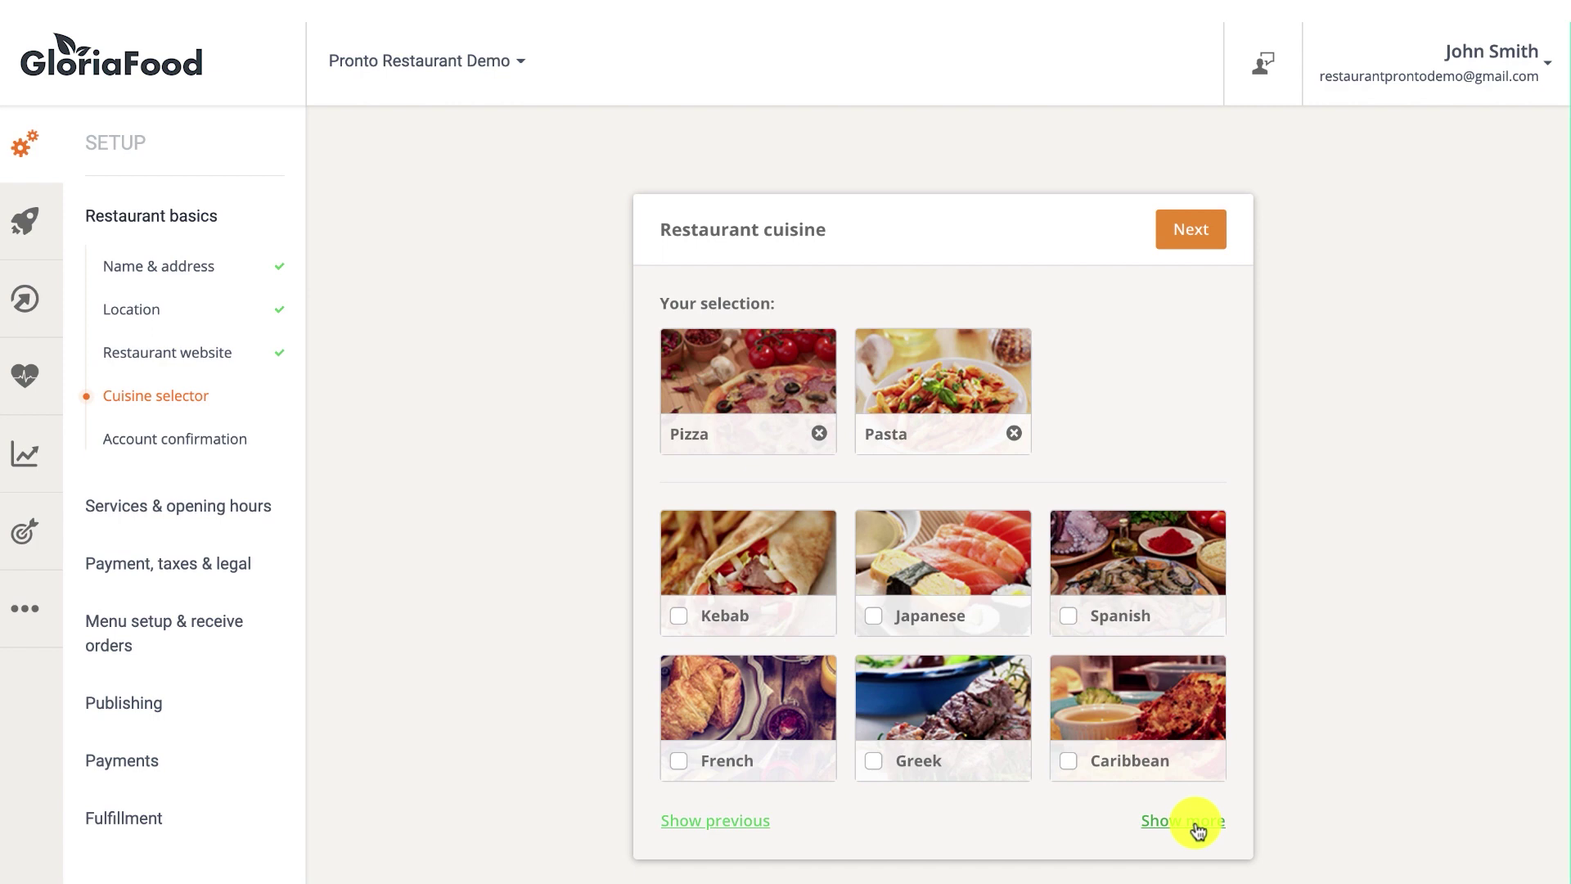
click(1194, 825)
click(1175, 828)
click(939, 540)
text(Sample Cuisine)
click(1117, 540)
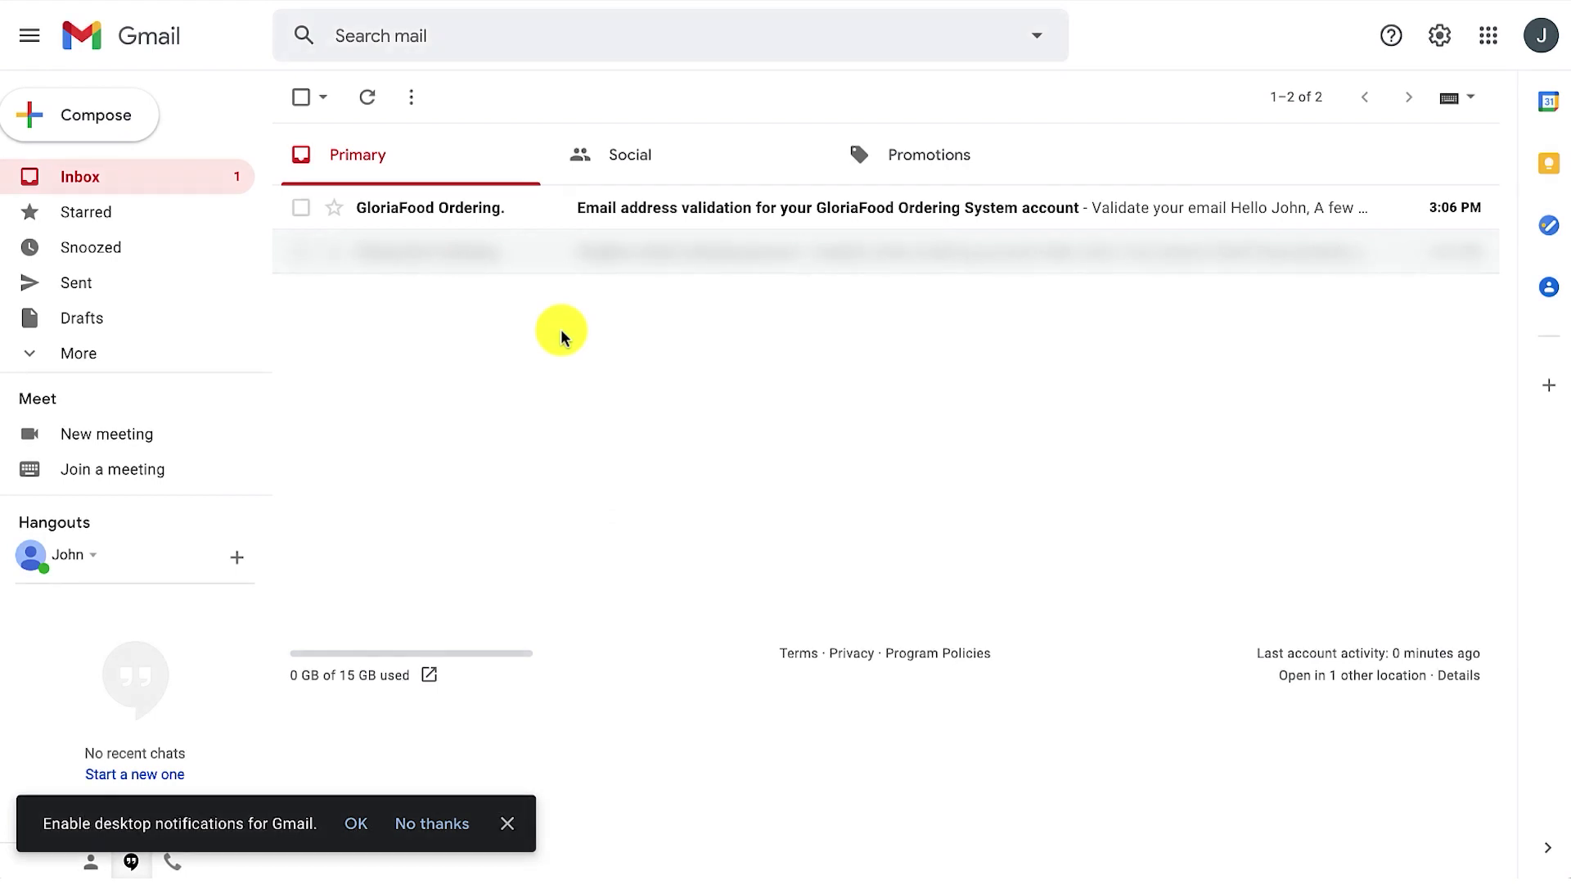
click(684, 224)
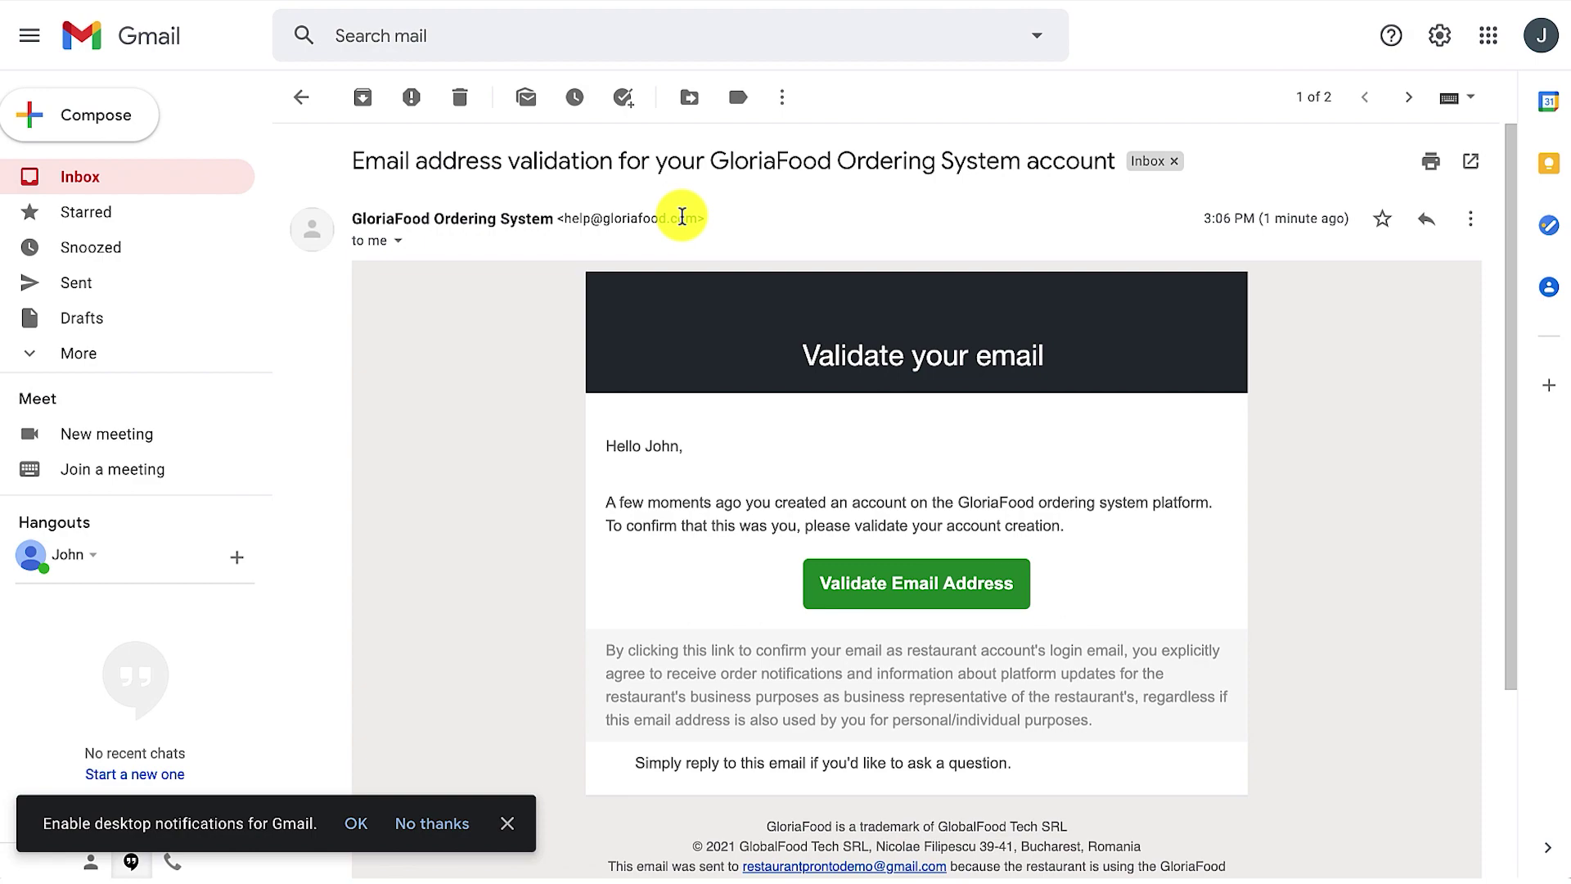
click(858, 596)
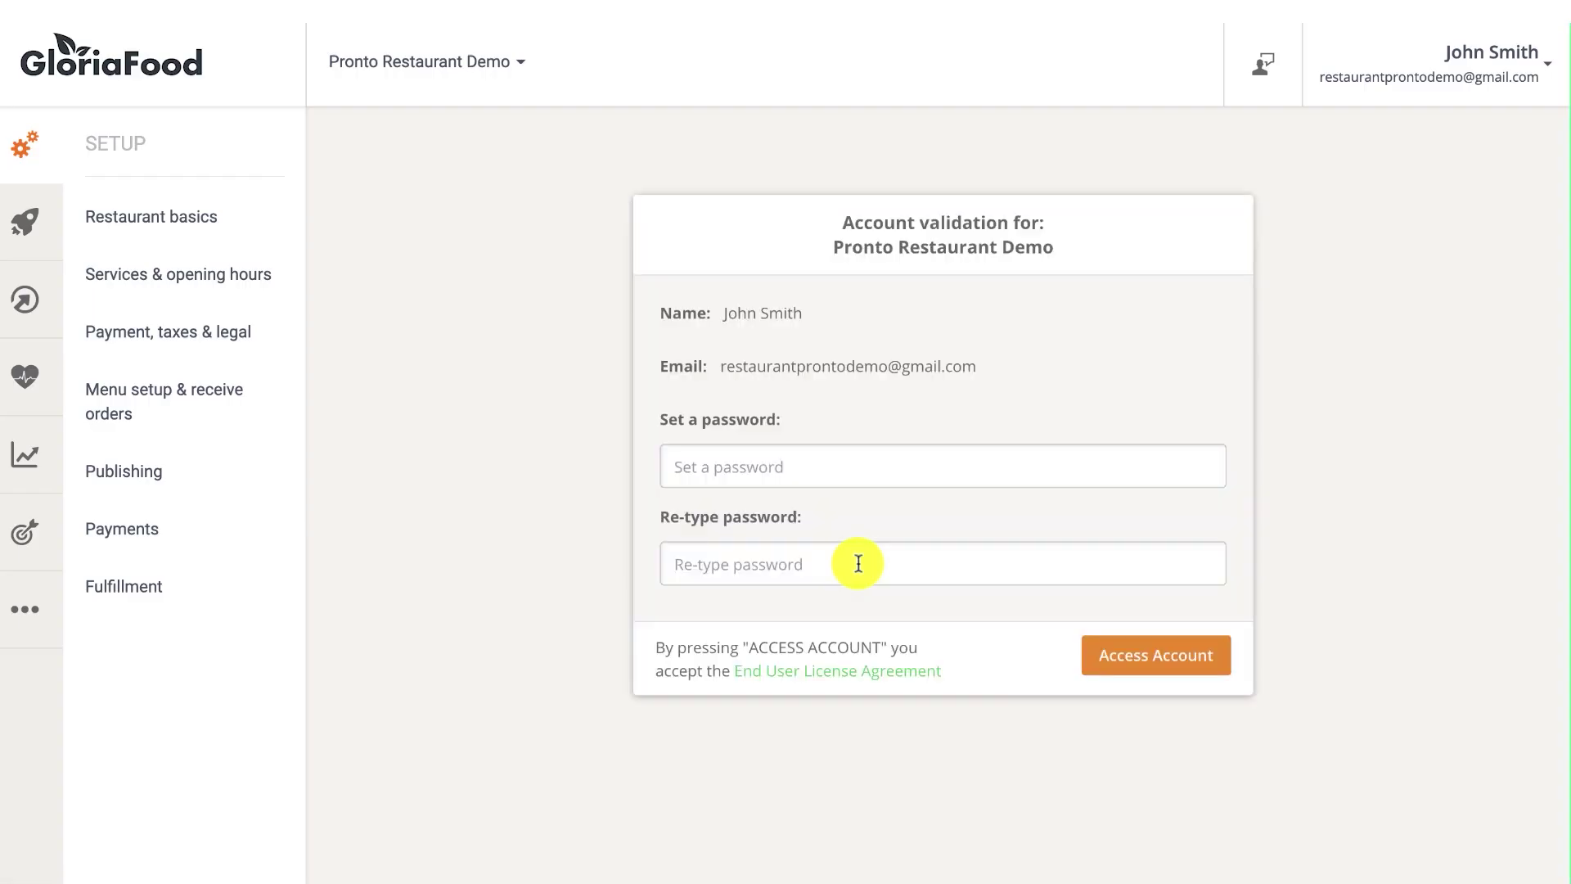
Set and confirm a new account password, then access the account.
click(824, 467)
text(••••••••••••••••)
key(Tab)
text(••••••••••••••••)
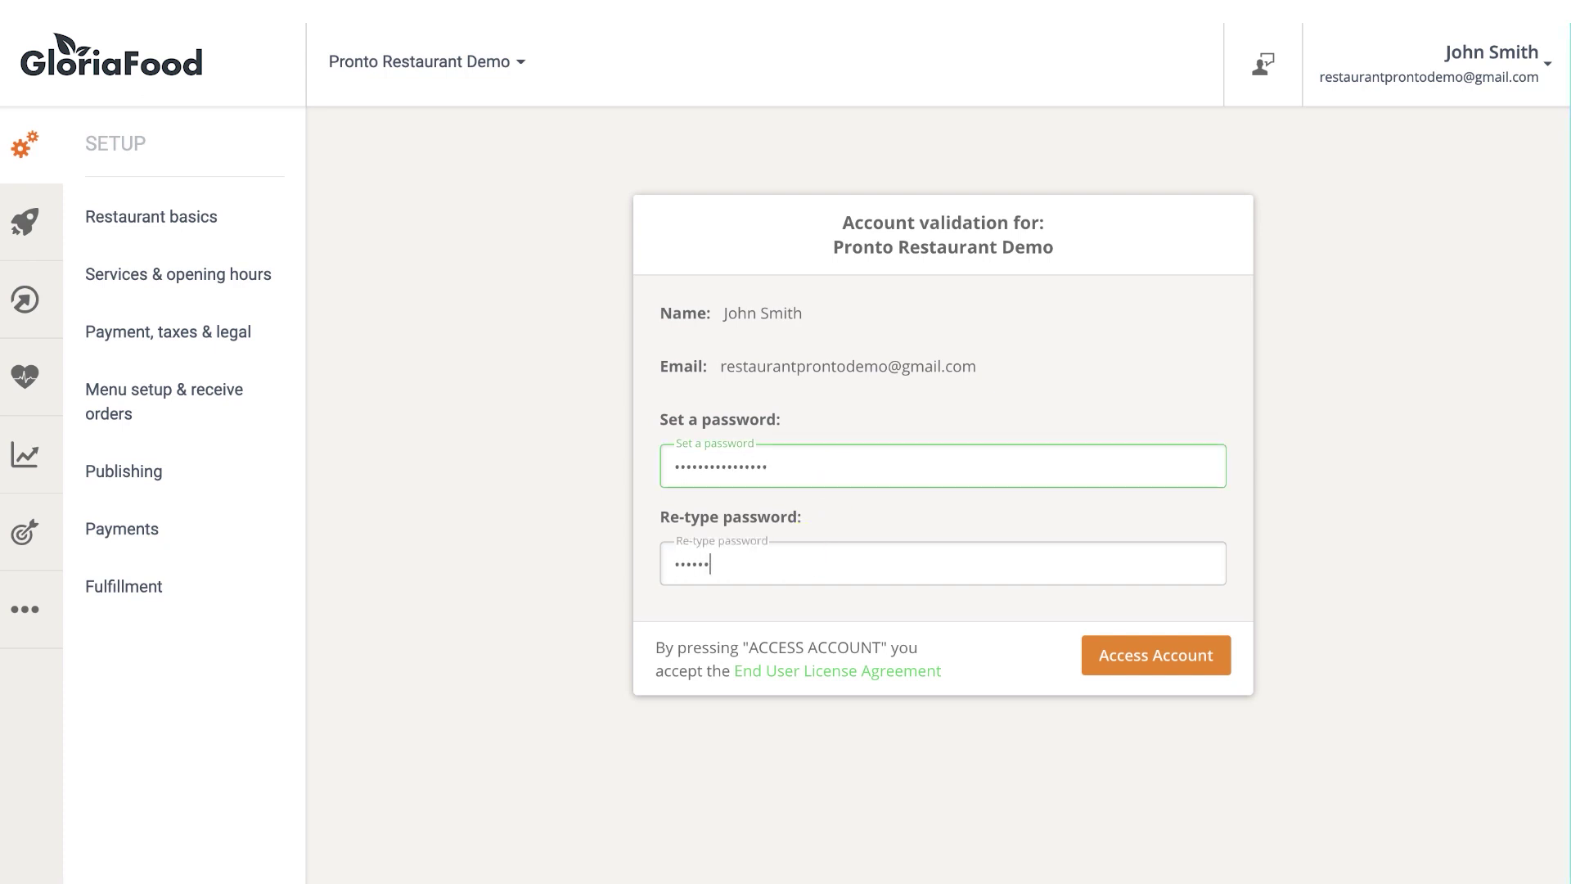
click(1082, 648)
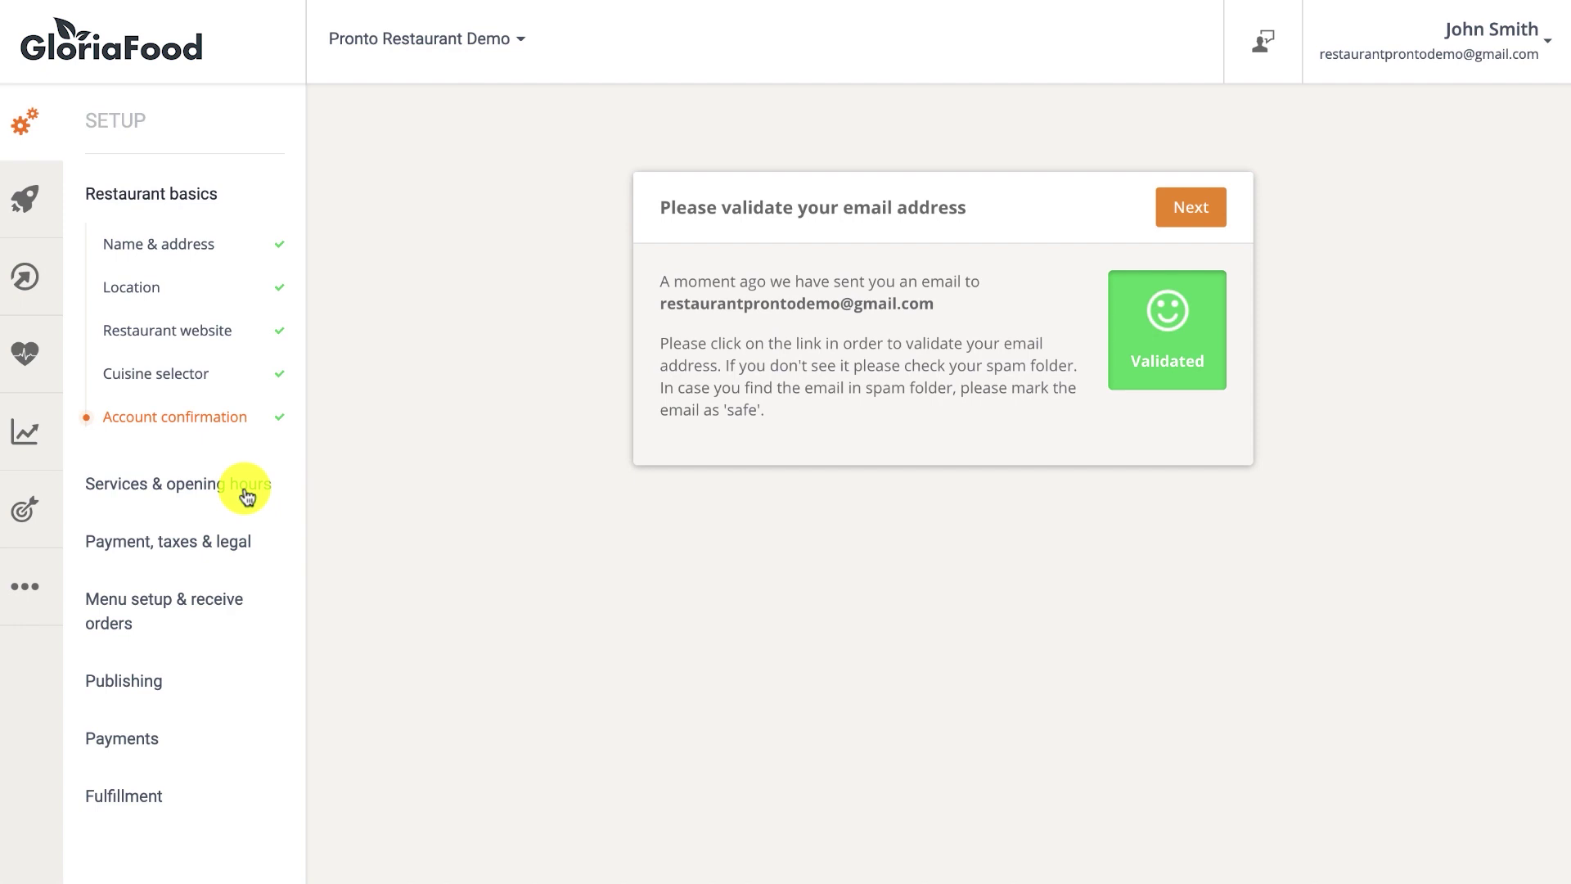
In Services & opening hours, answer Yes to both pickup and delivery.
click(221, 501)
click(131, 538)
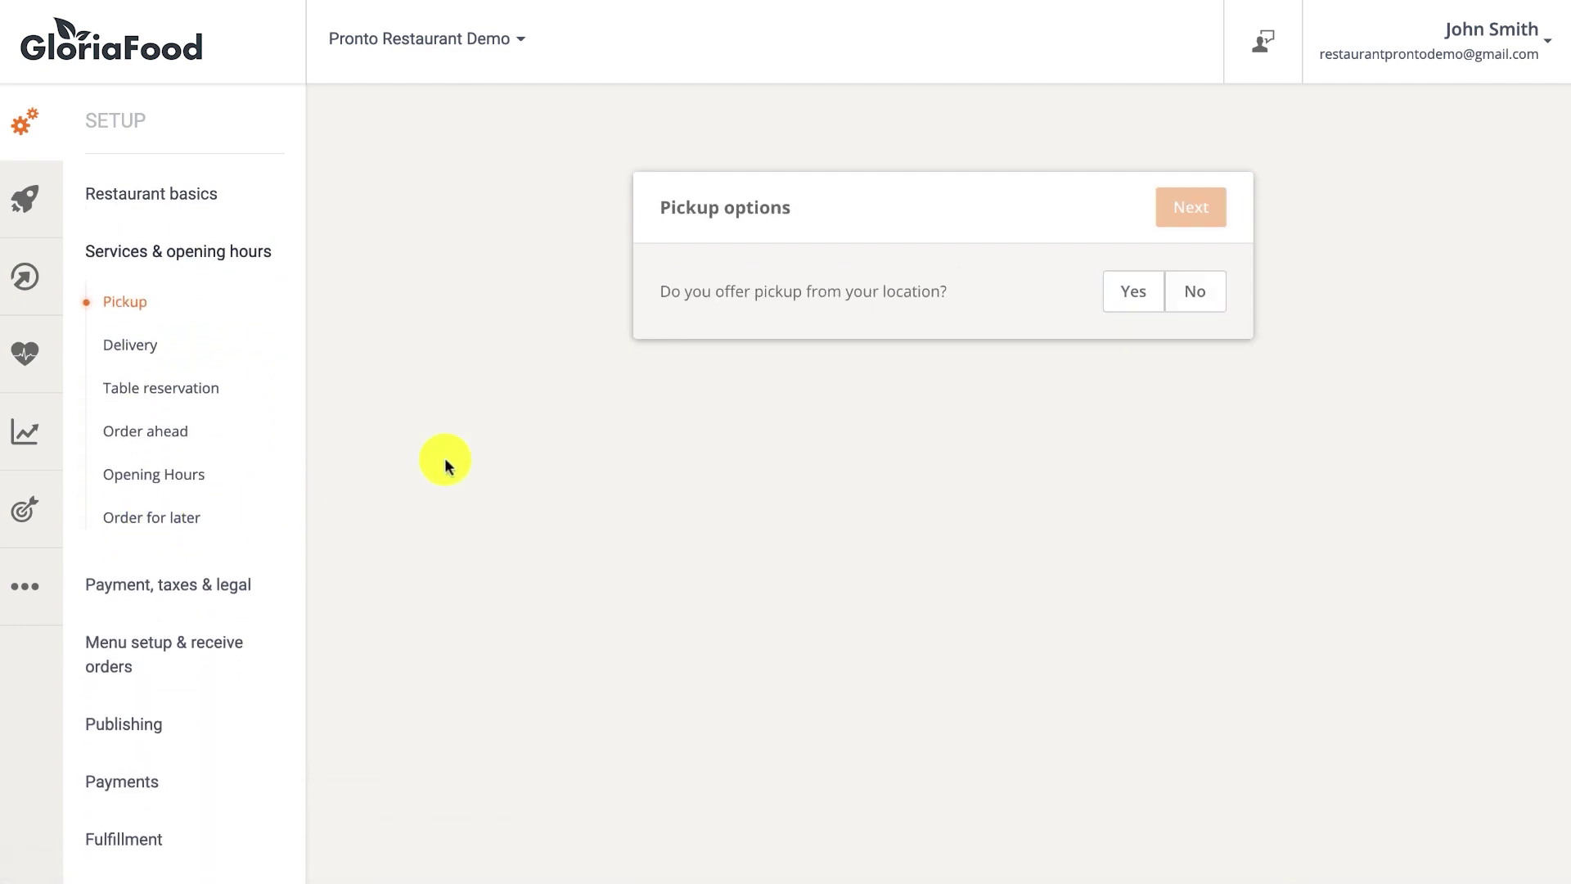
click(1118, 312)
click(1182, 209)
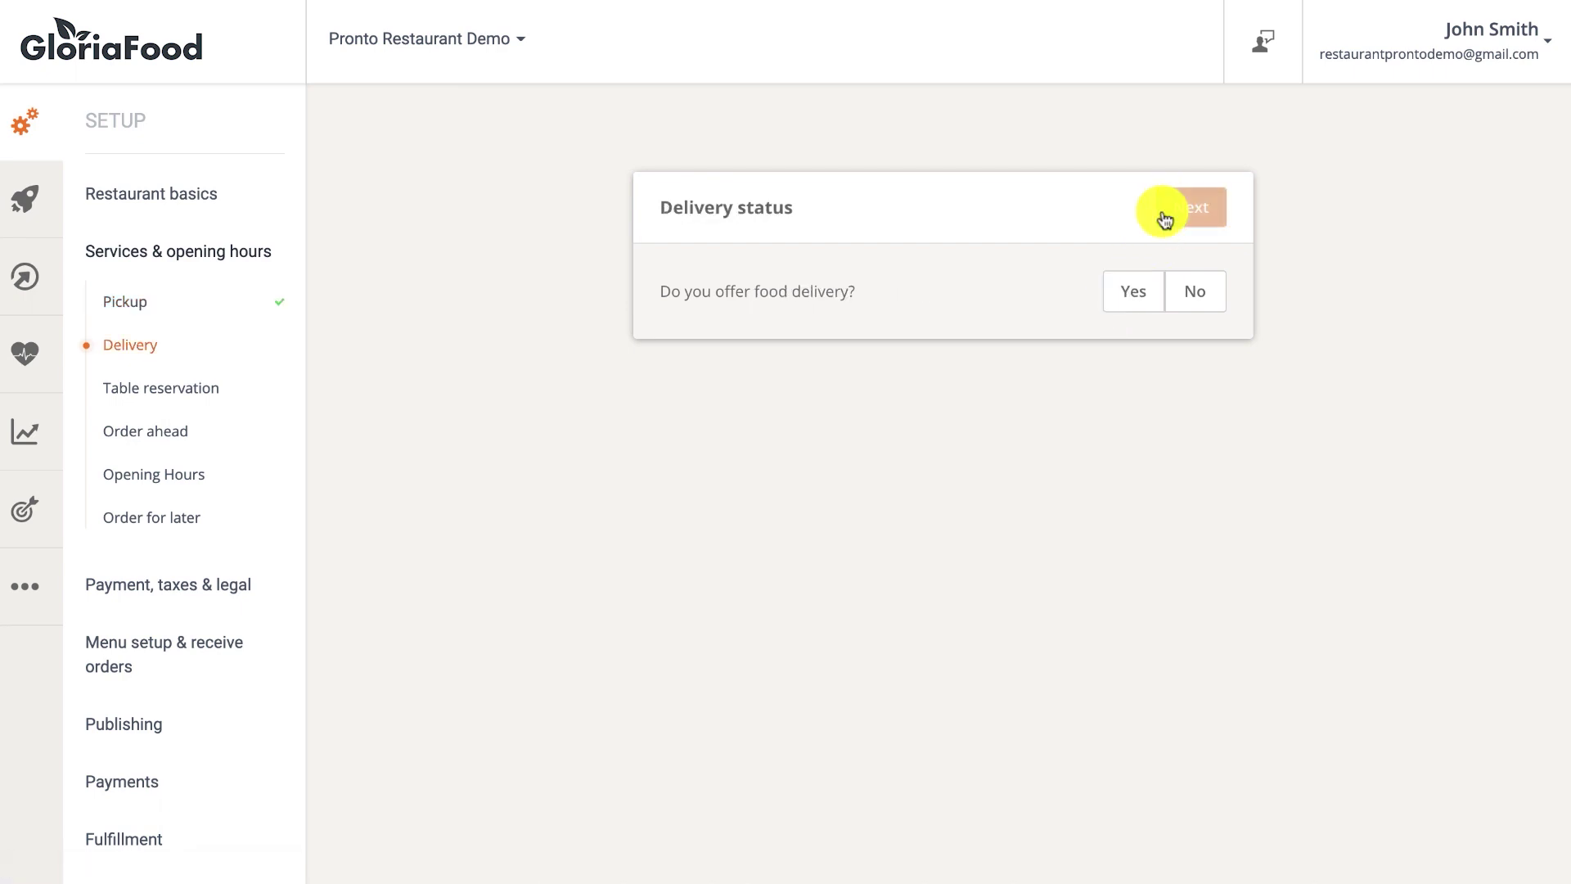
click(1120, 292)
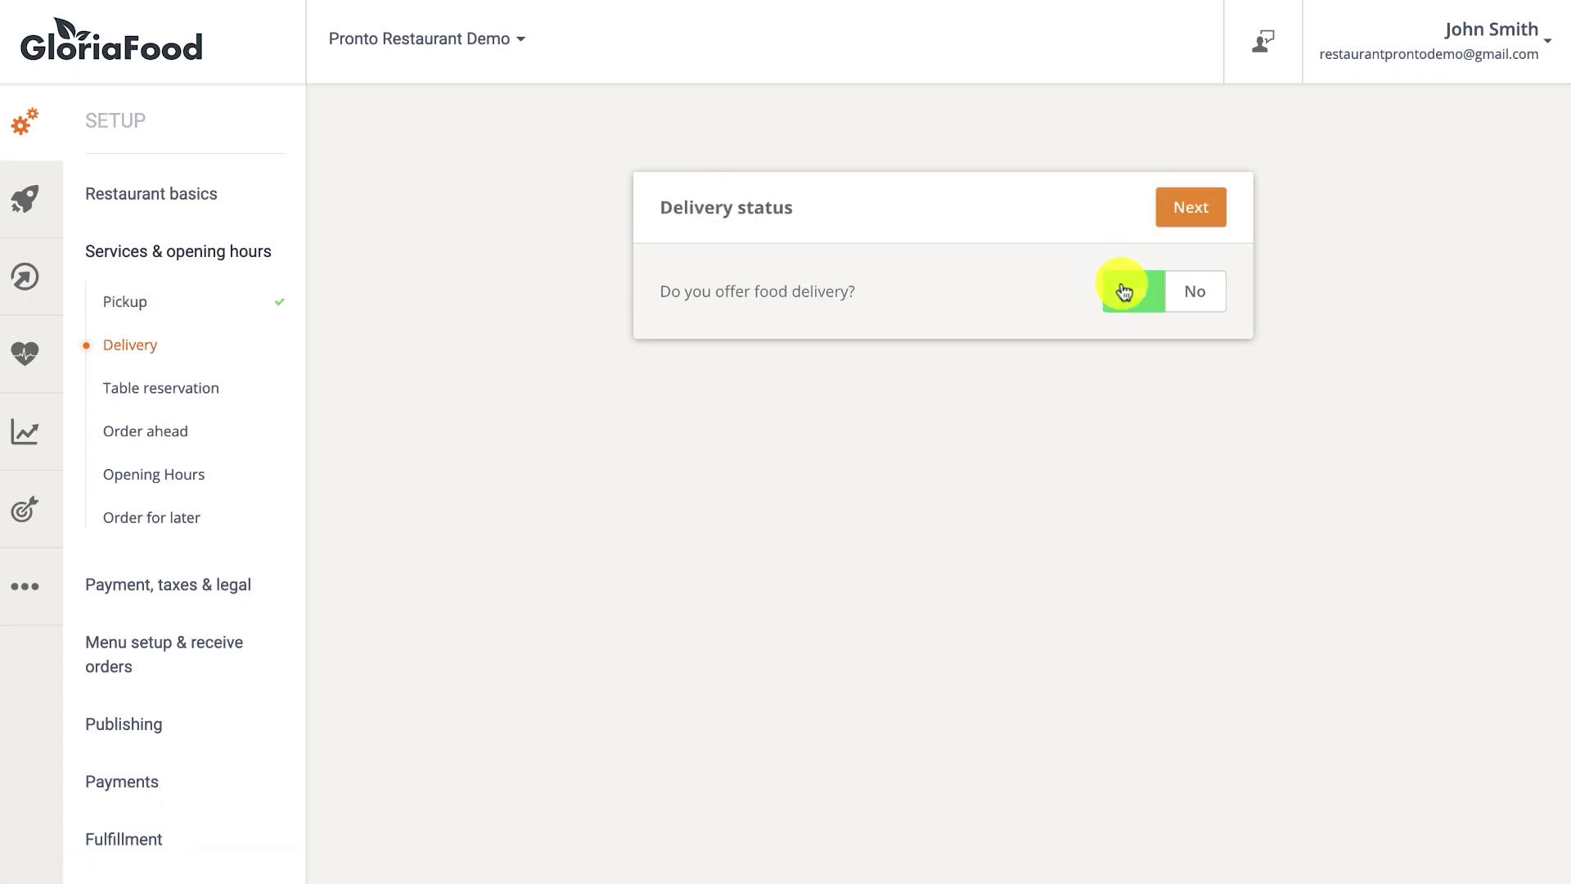
click(1189, 220)
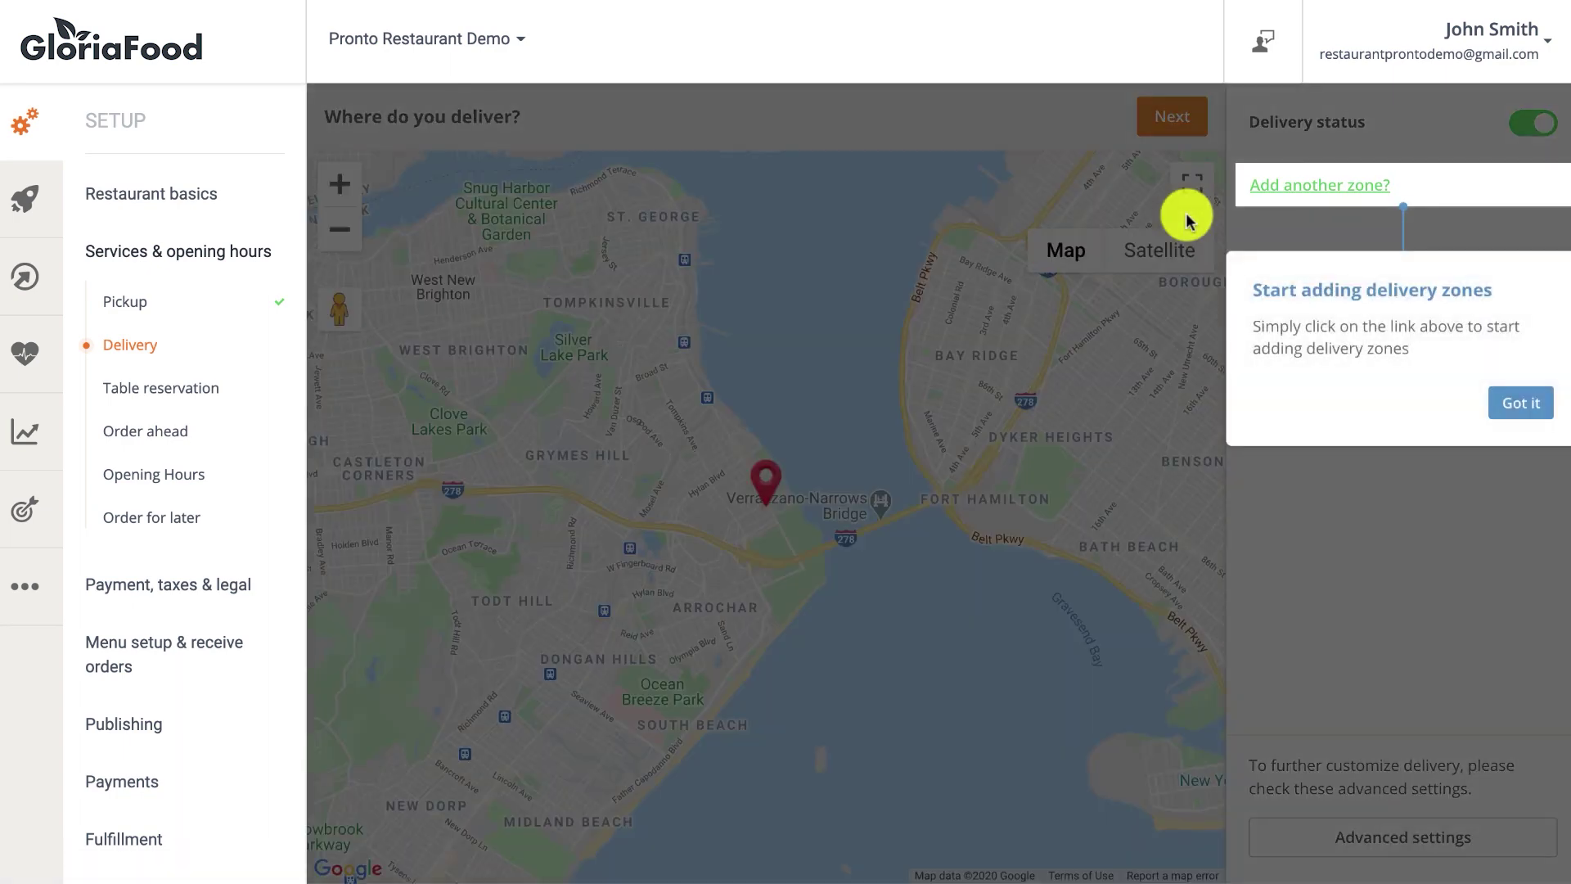
Save circular Zone 1 at 0.76 miles with a 10 USD minimum and 2 USD fee.
click(1521, 401)
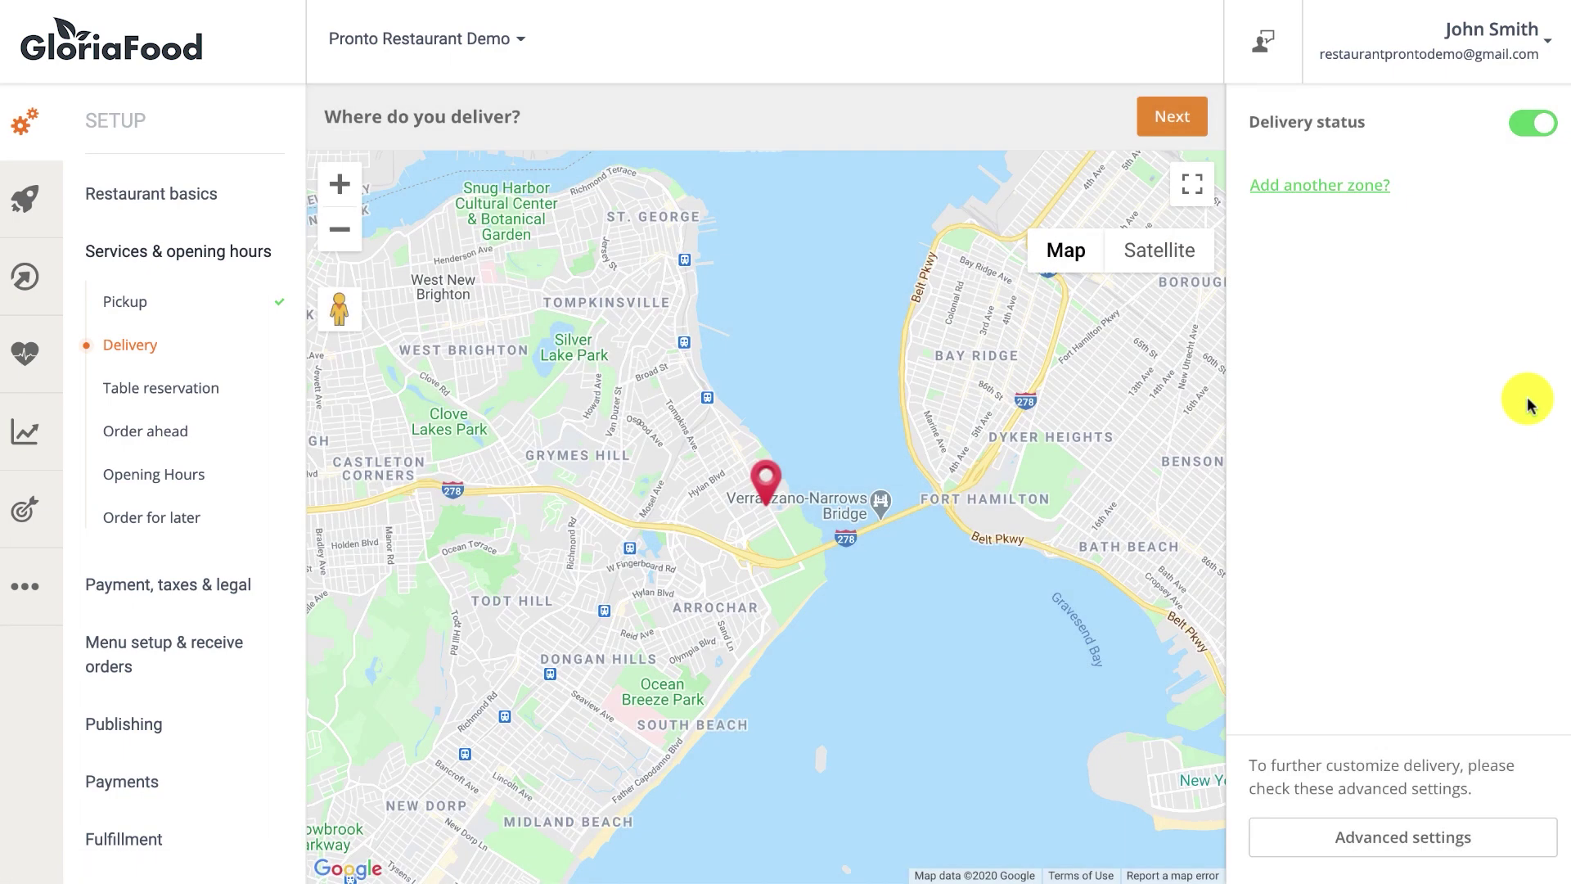
click(1352, 194)
click(956, 723)
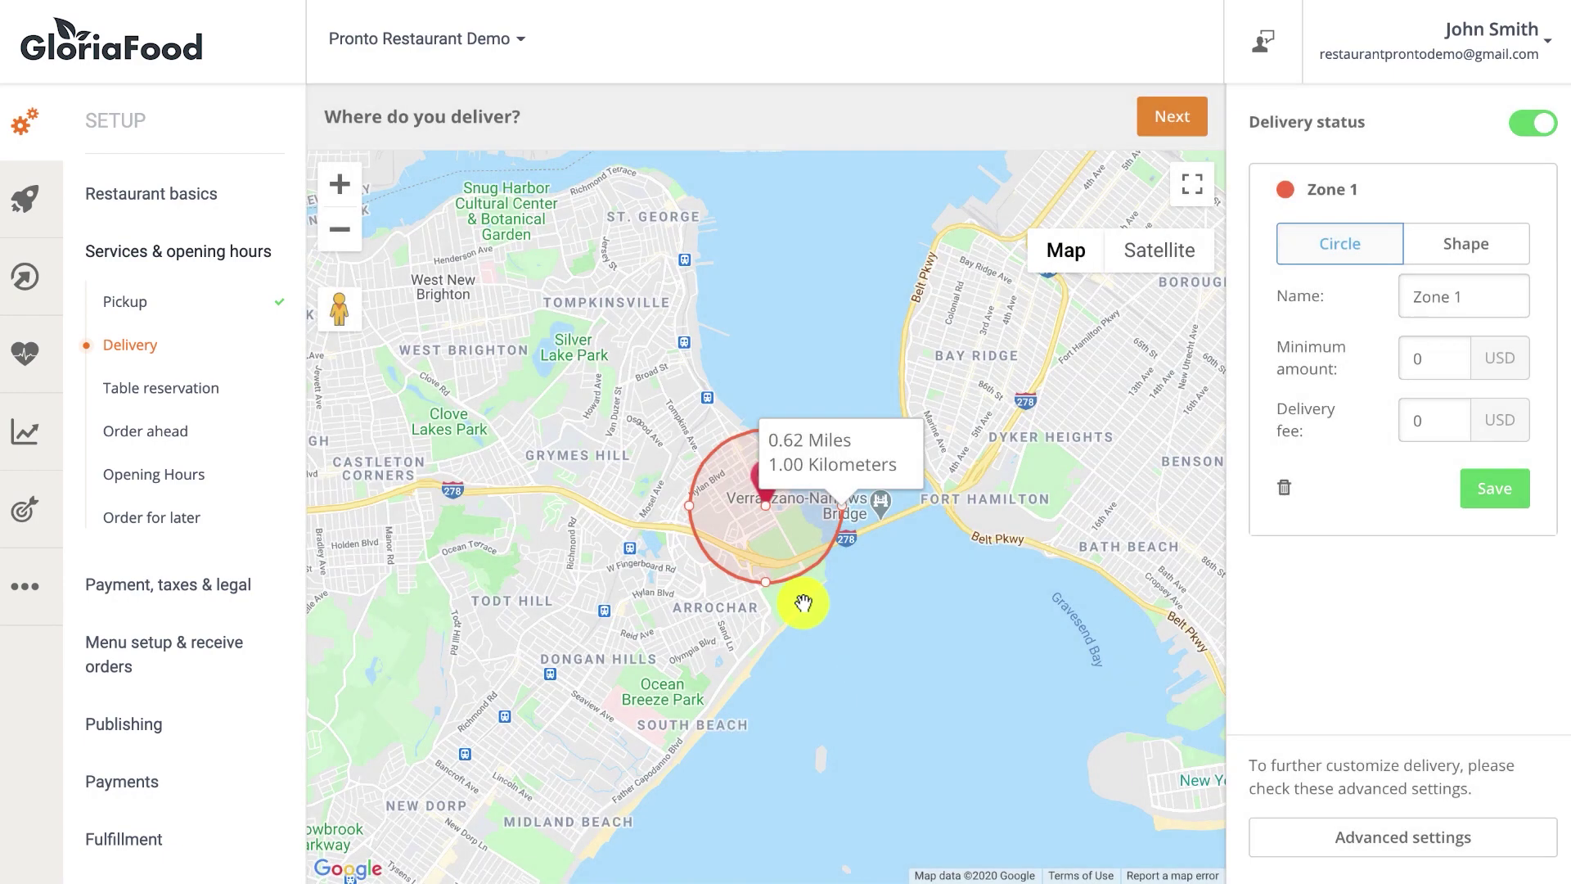
mouse_move(689, 505)
mouse_down()
mouse_move(638, 501)
mouse_move(675, 506)
mouse_up()
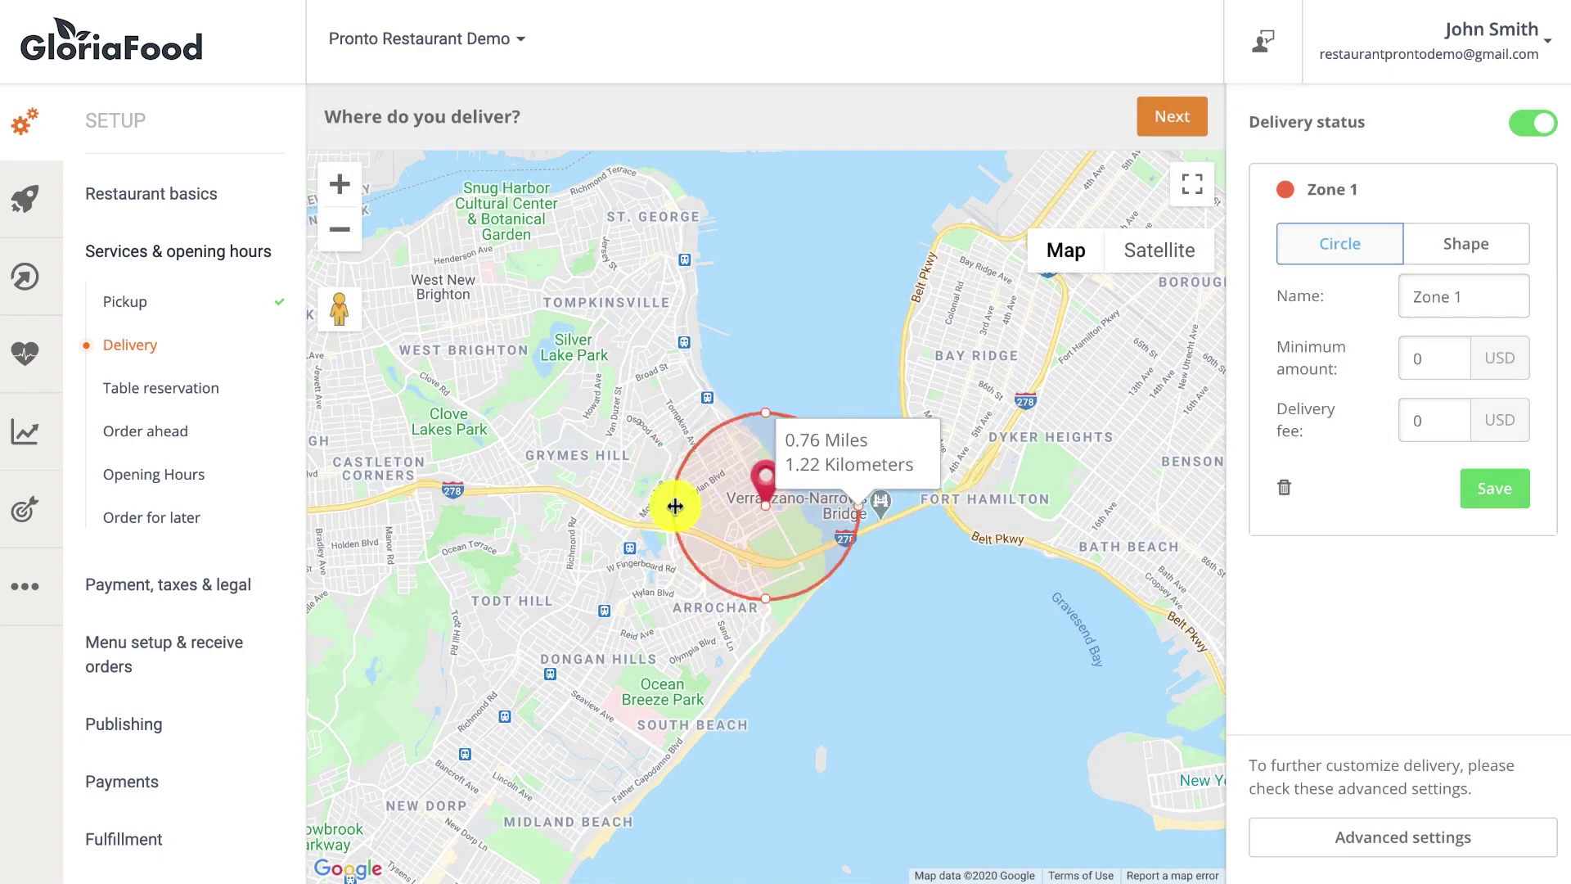
click(1419, 359)
text(1)
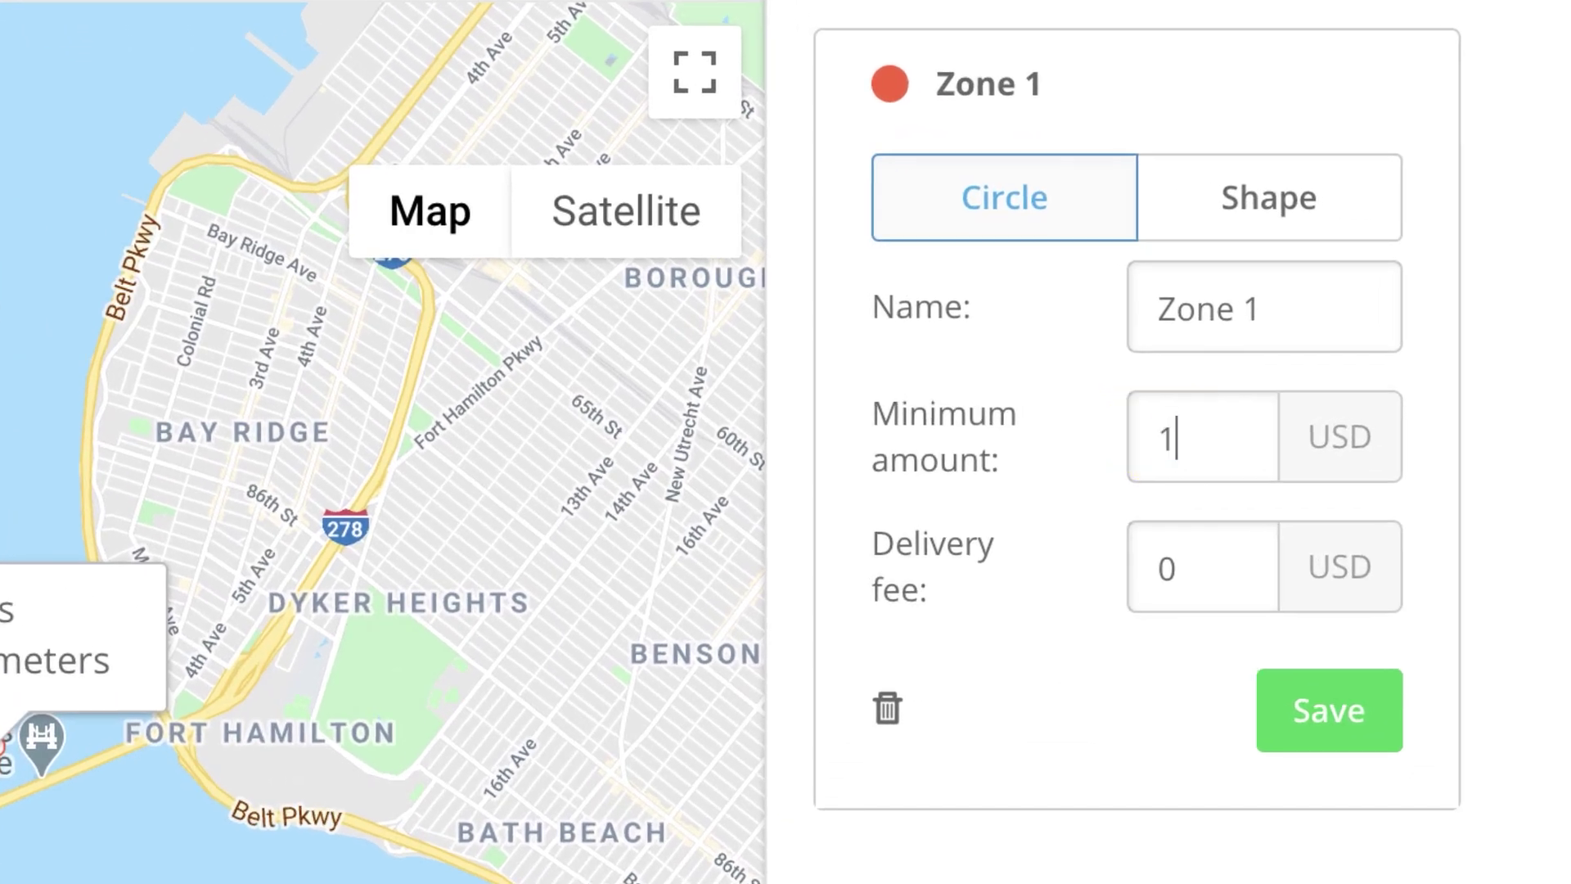
text(0)
click(1154, 564)
text(2)
click(1307, 720)
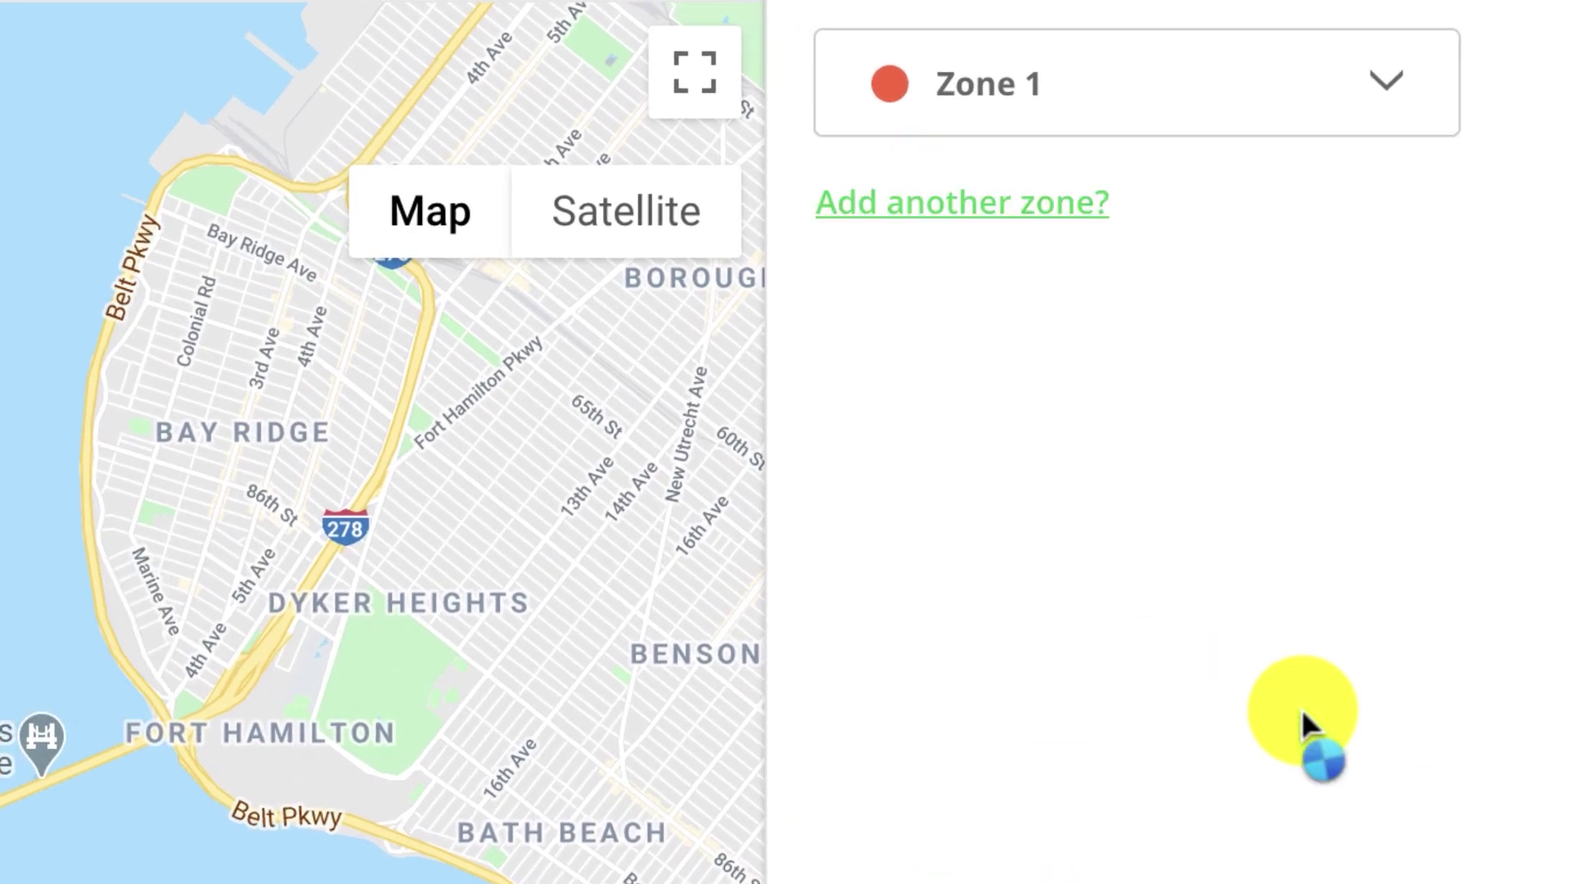
Add Zone 2 as a custom shape, drawing a four-corner polygon around Todt Hill.
click(1033, 217)
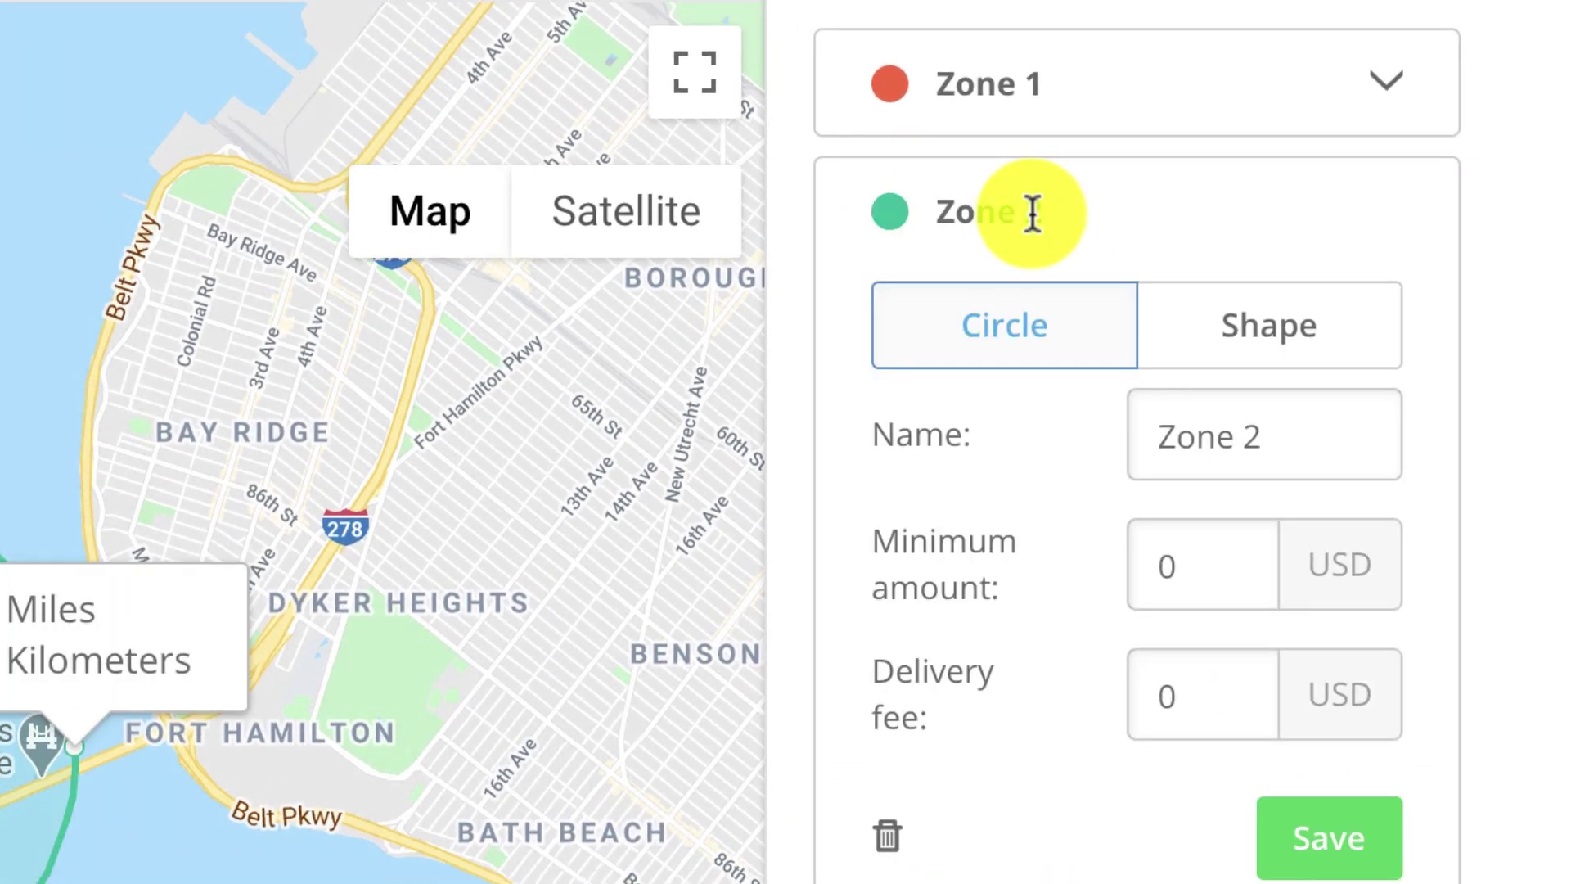
click(1239, 336)
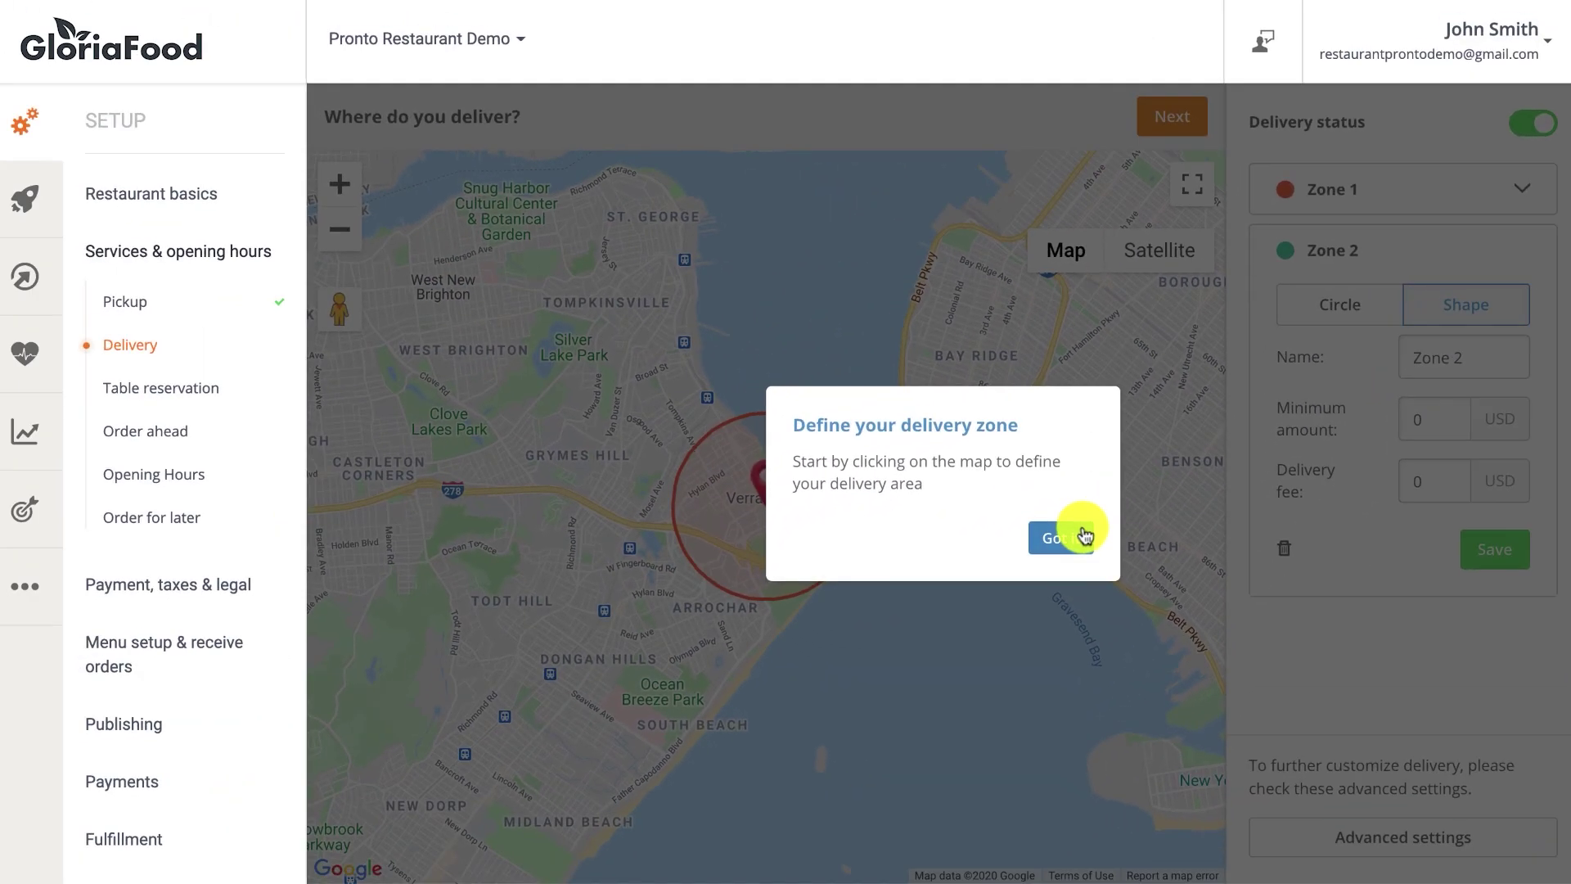
click(528, 766)
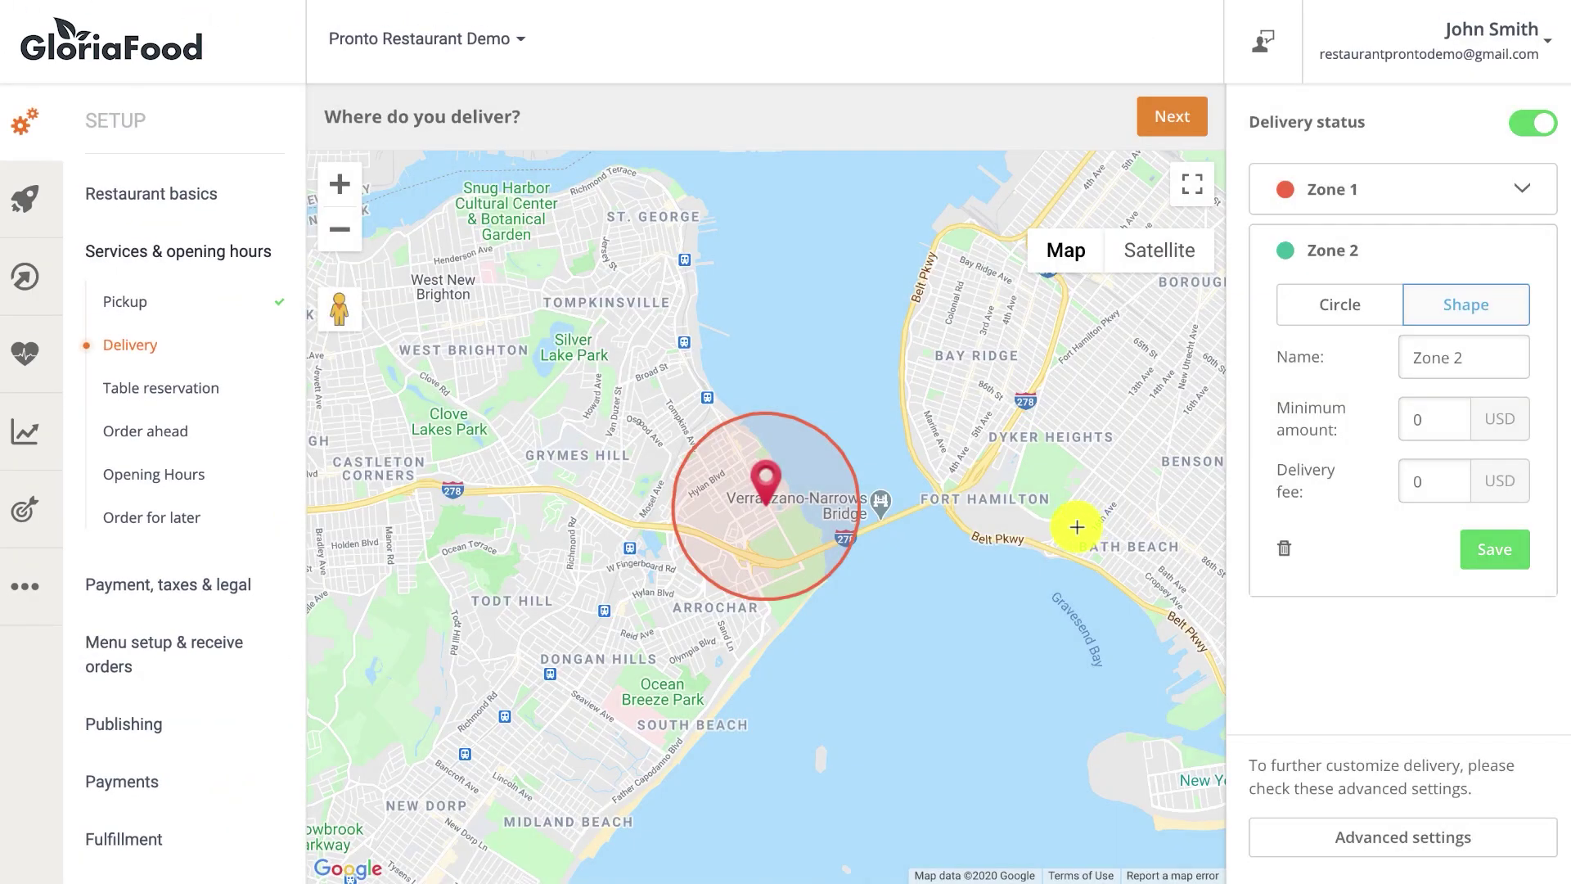
click(400, 463)
click(380, 684)
click(602, 670)
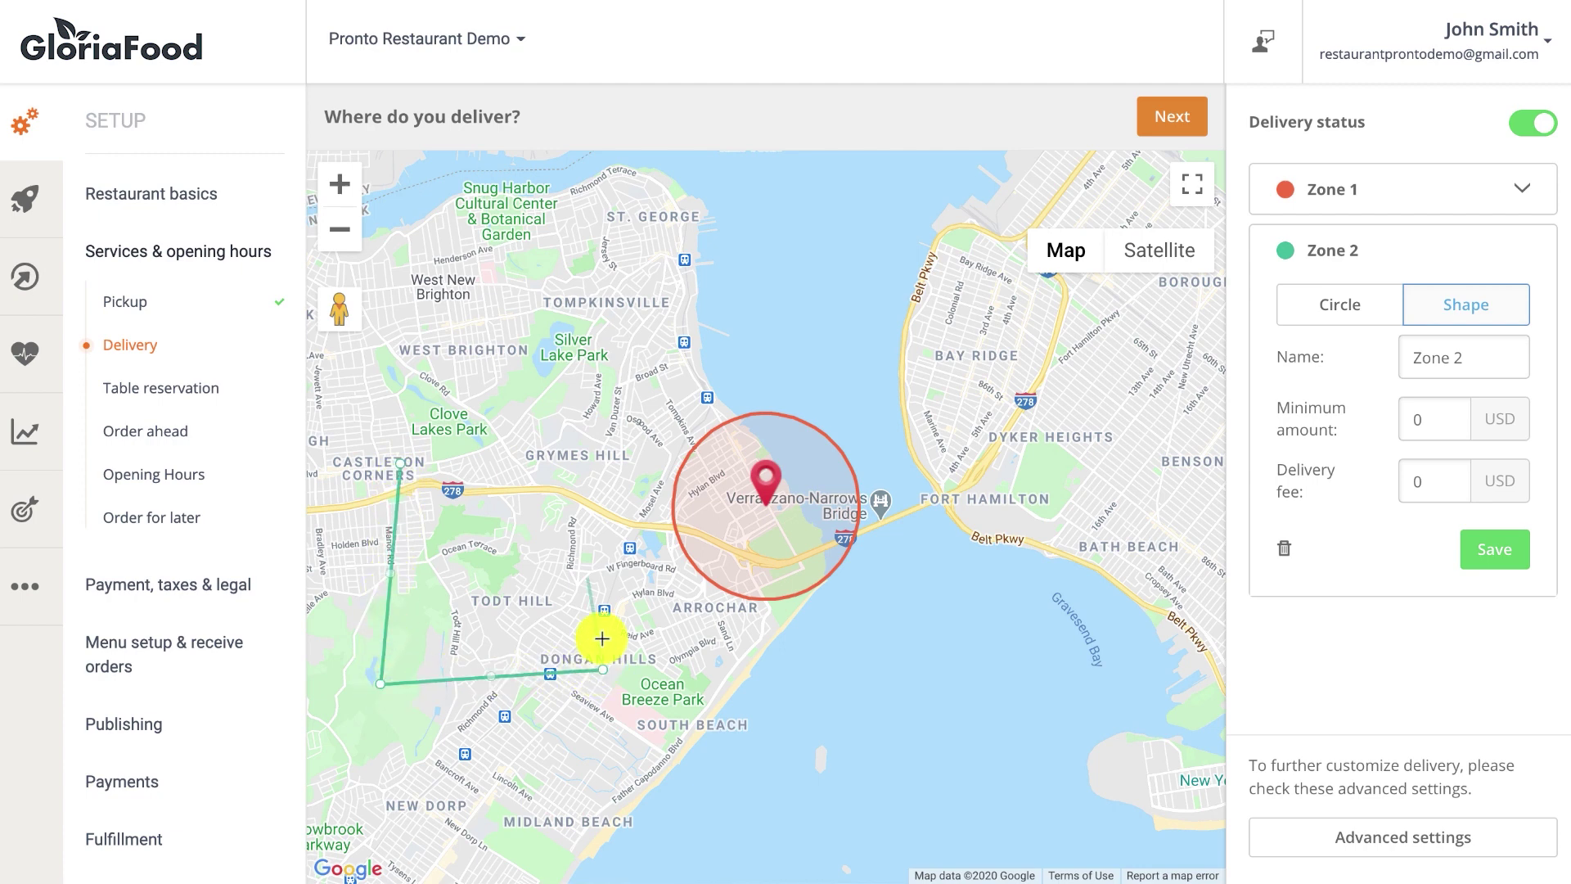
click(595, 493)
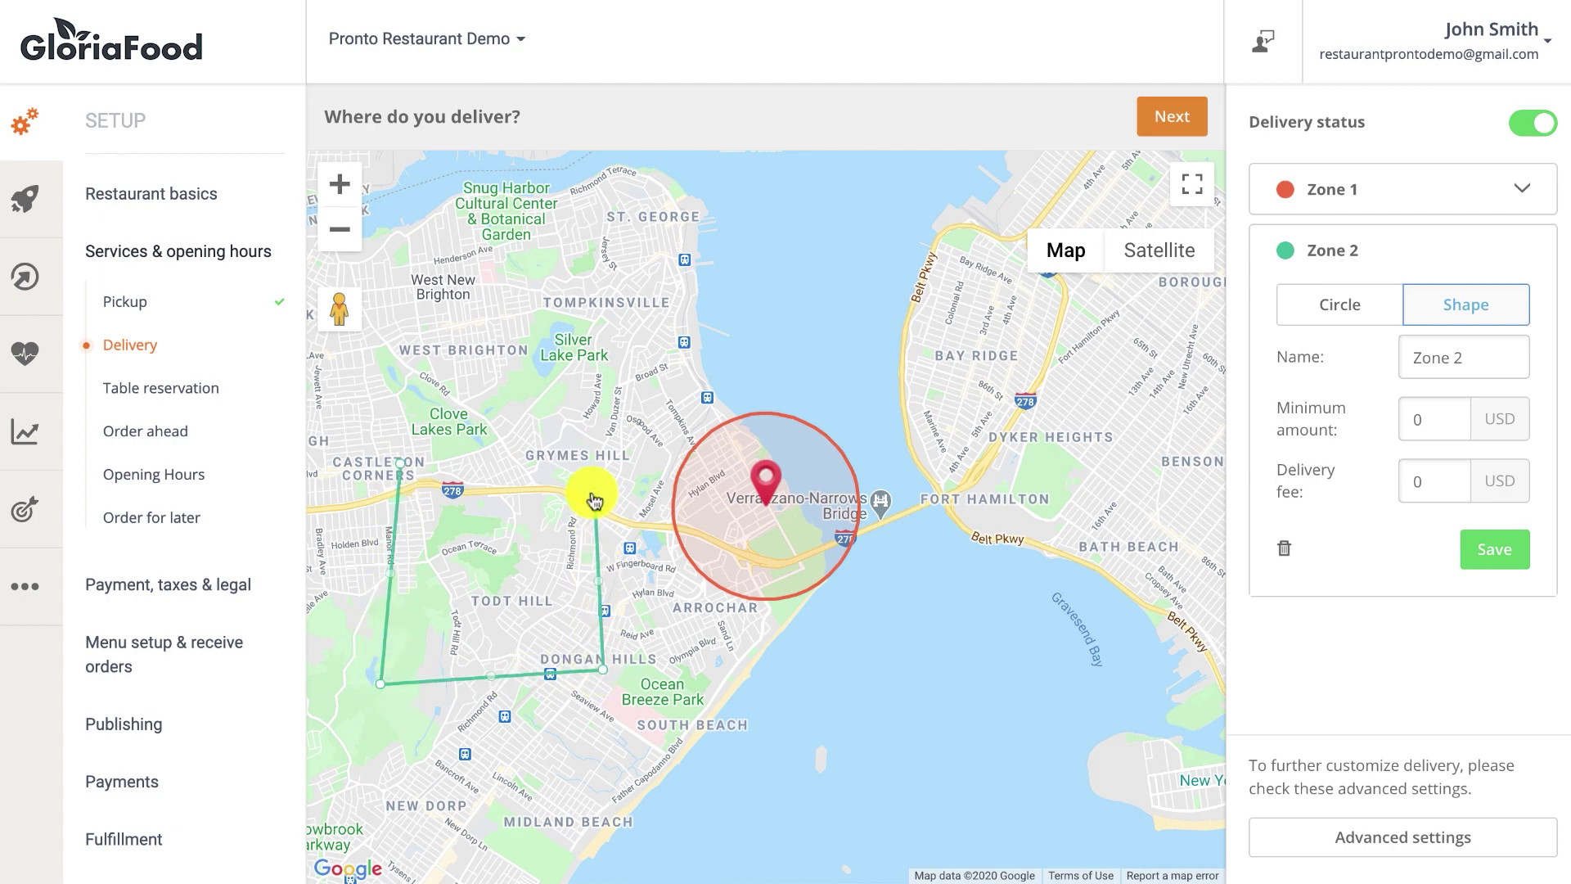
click(401, 467)
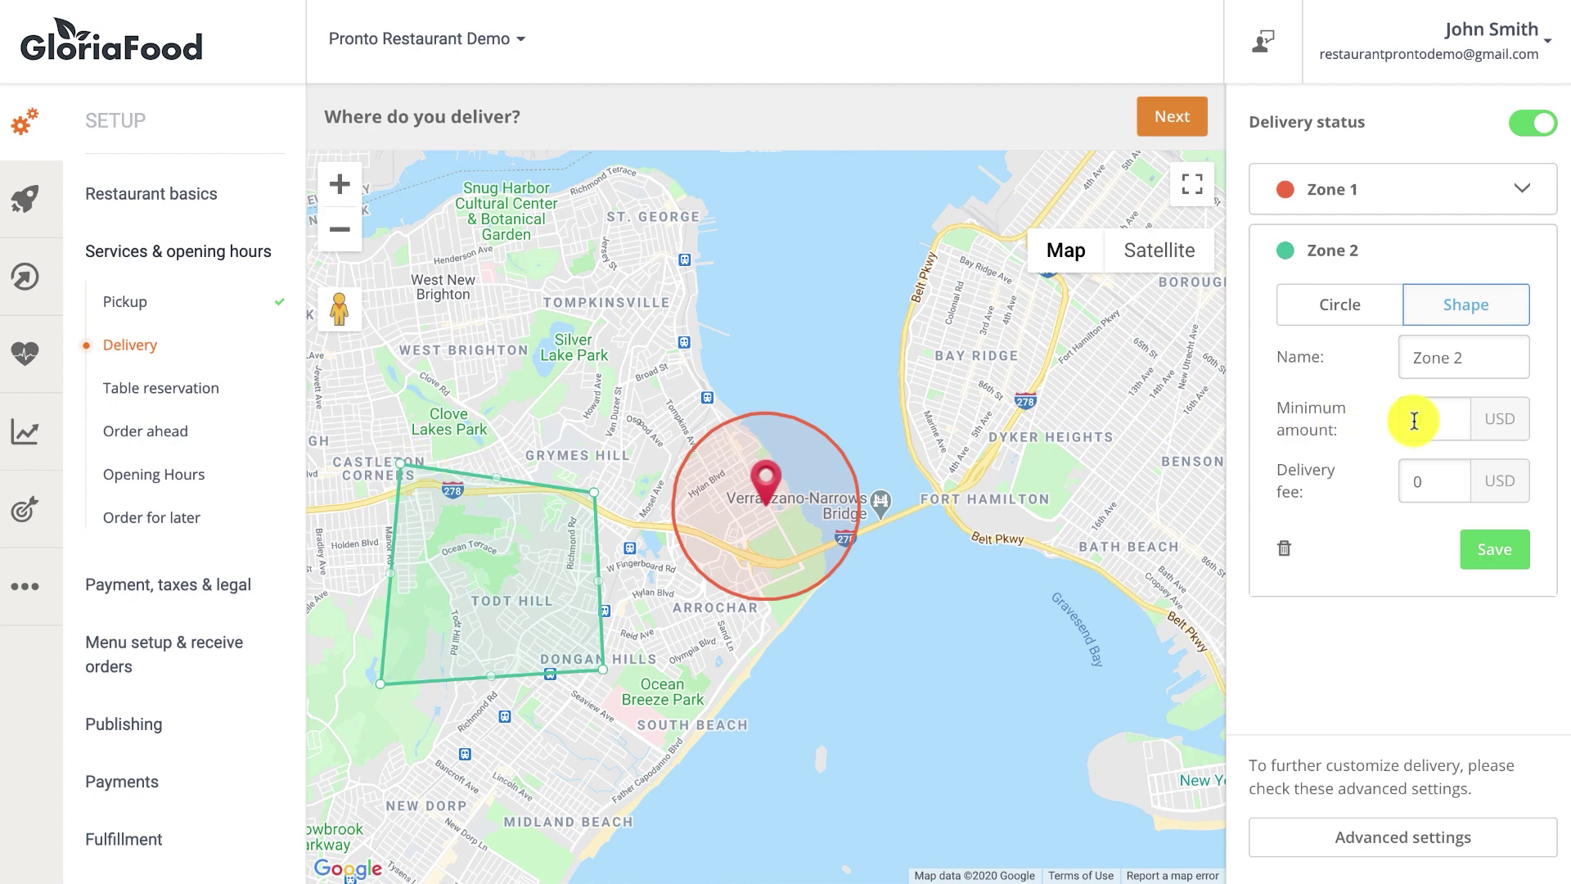
Give Zone 2 a 15 USD minimum order and 7 USD delivery fee, and save.
text(15)
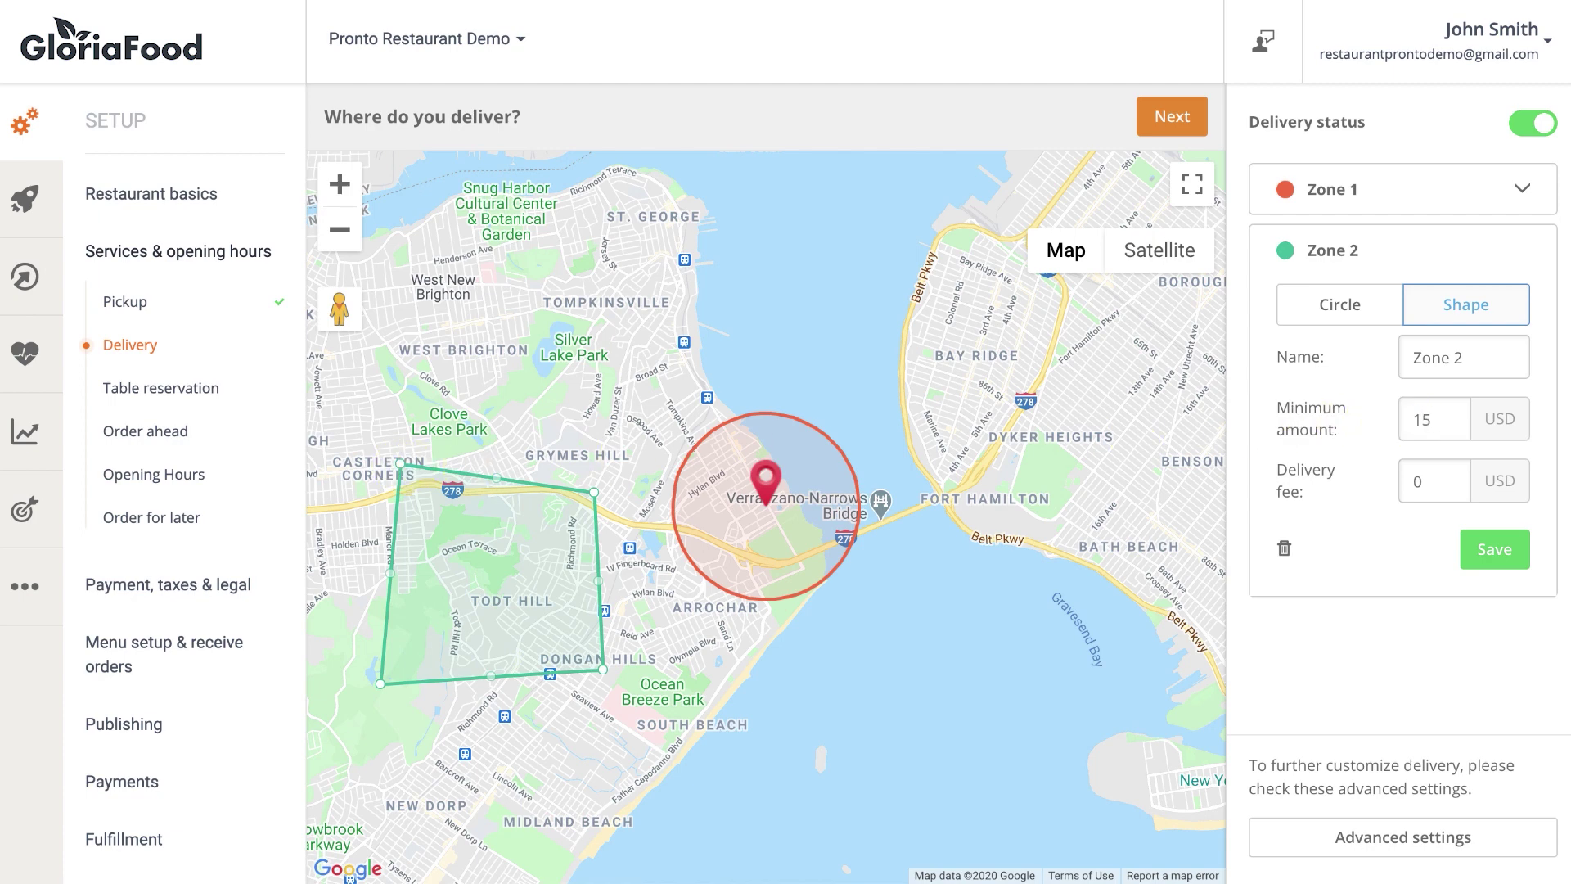
double_click(1424, 482)
text(7)
click(1502, 550)
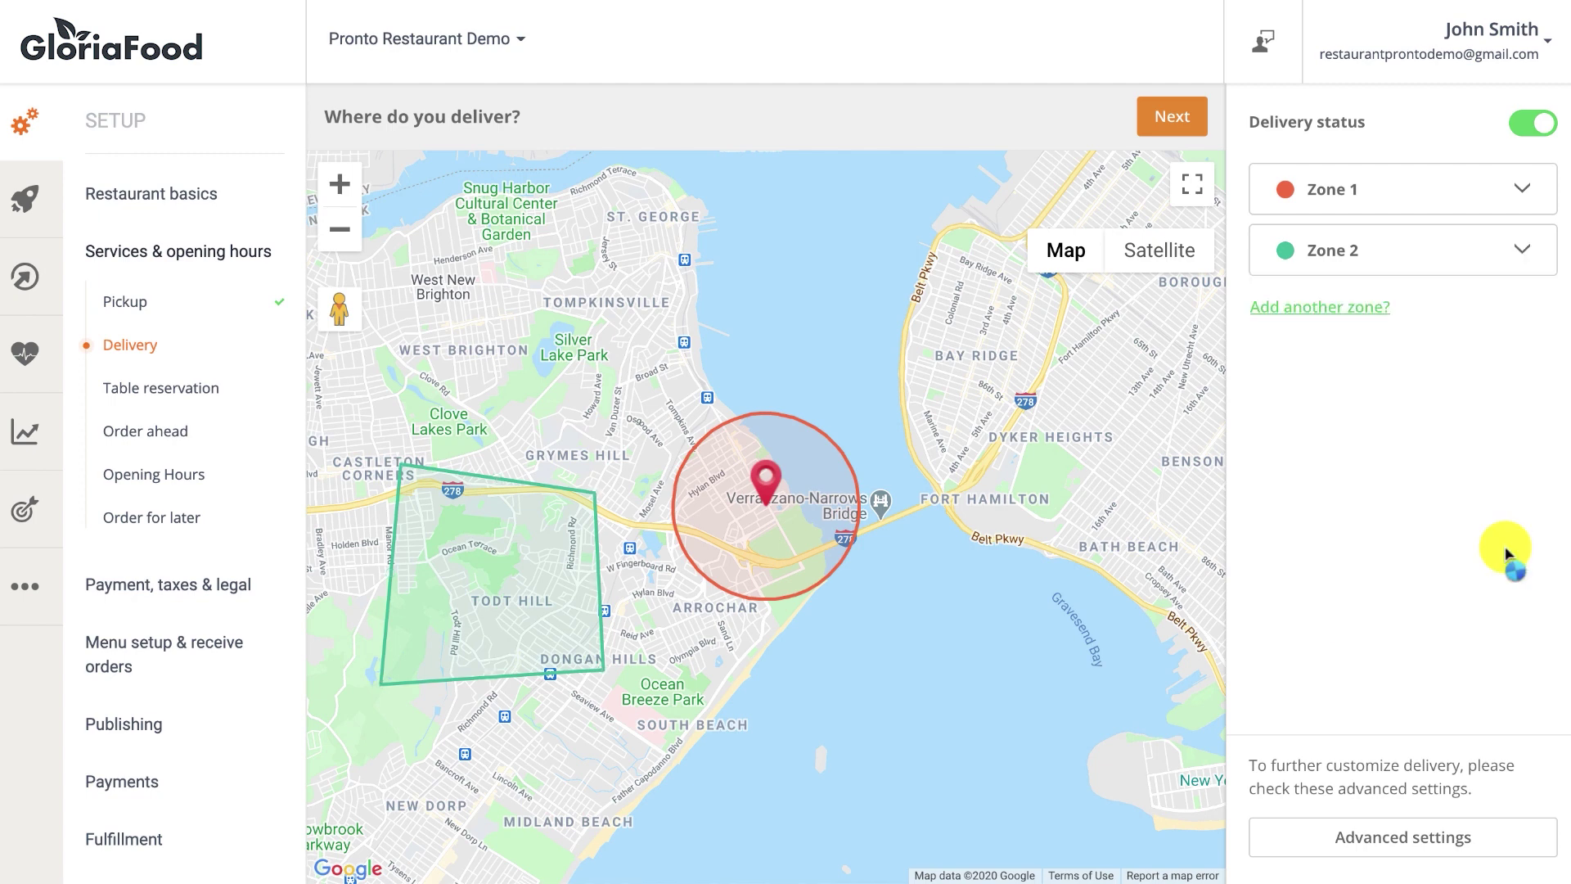
Finish the delivery step, then answer No to table reservations and to orders ahead.
click(1188, 125)
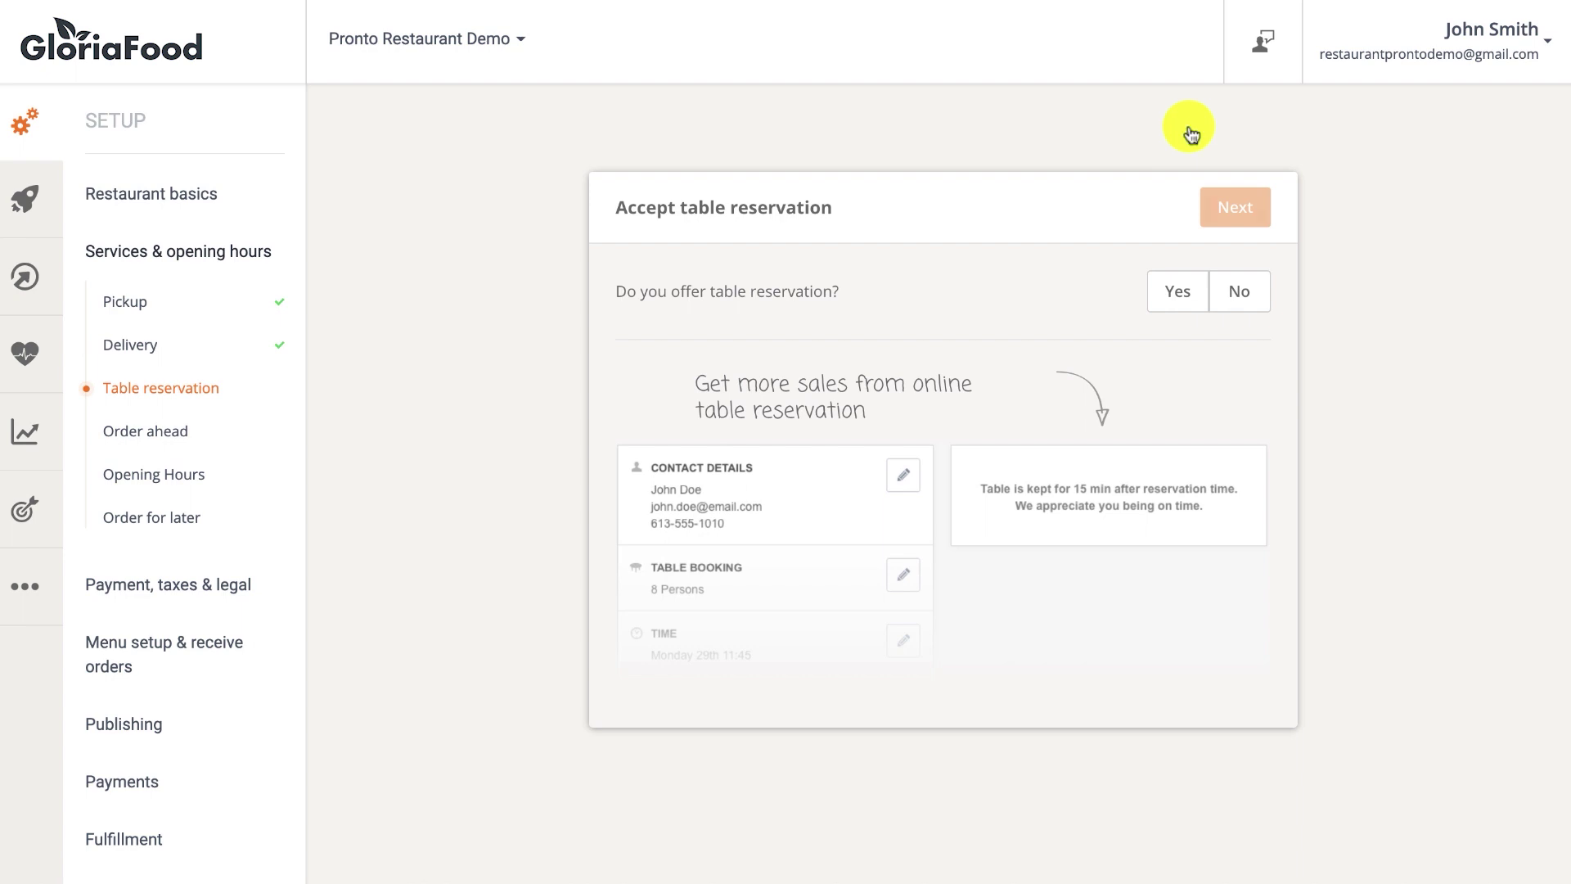
click(1237, 292)
click(1237, 208)
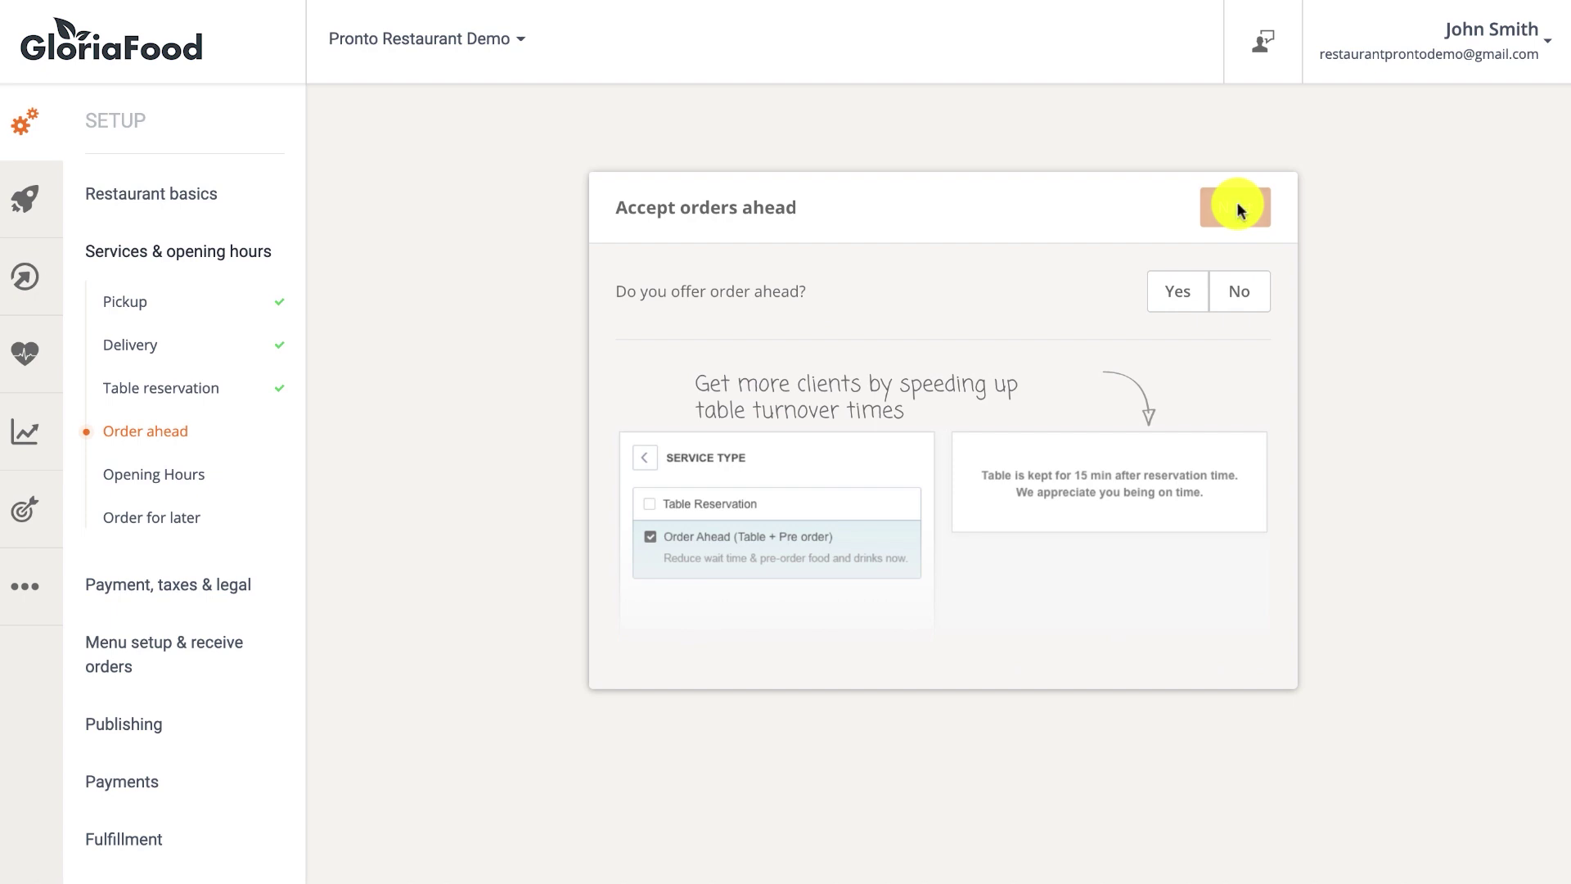
click(1241, 290)
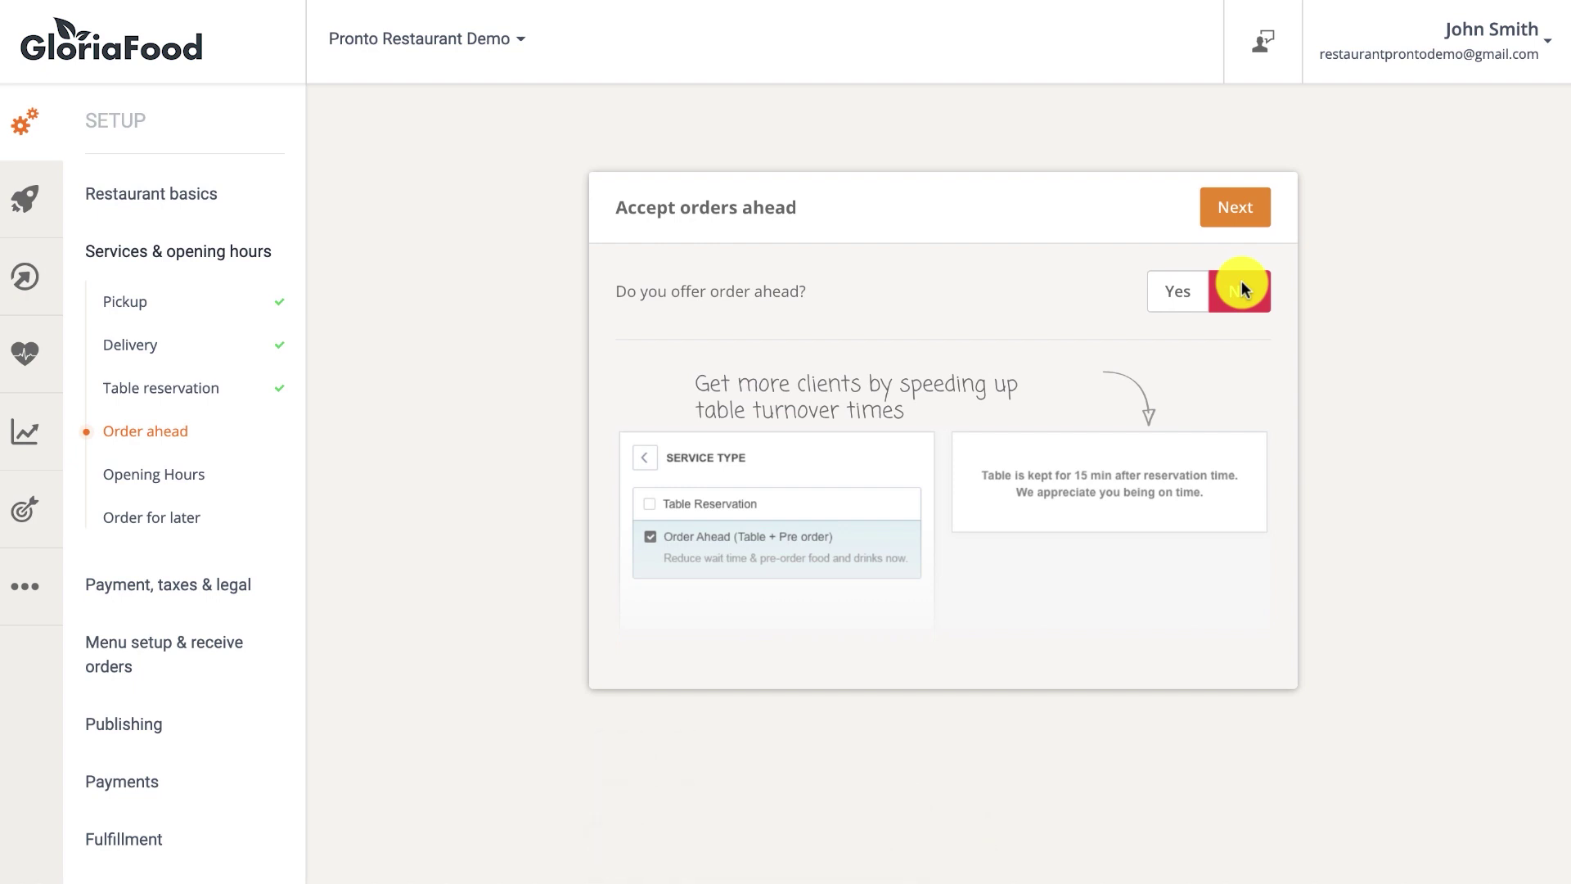
click(1236, 208)
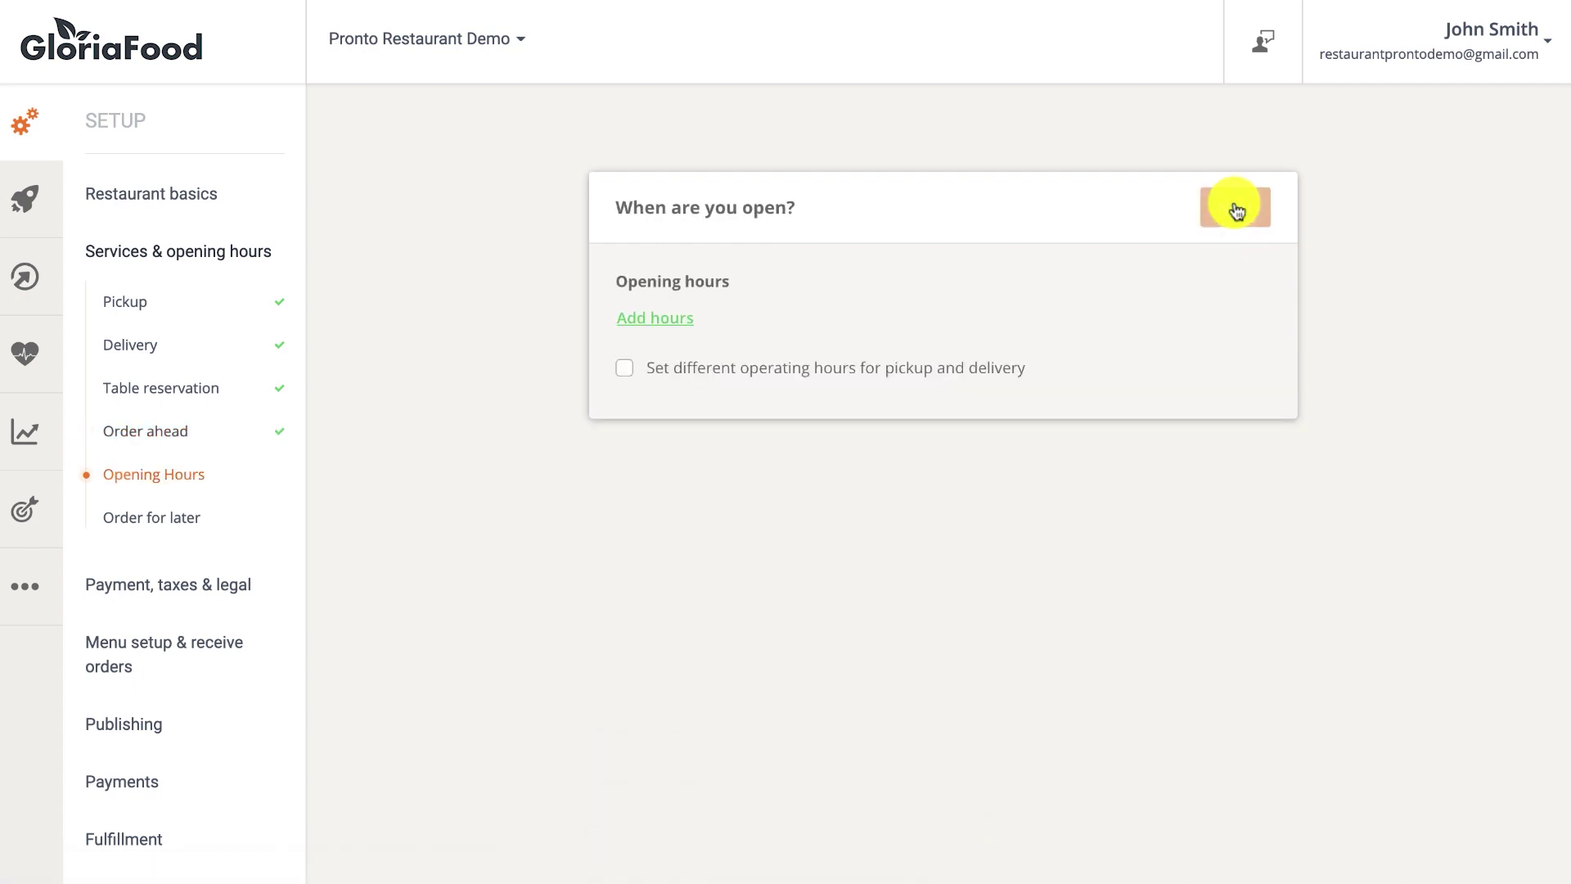
Add Monday–Friday opening hours of 10 AM–8 PM.
click(658, 317)
click(652, 421)
click(852, 386)
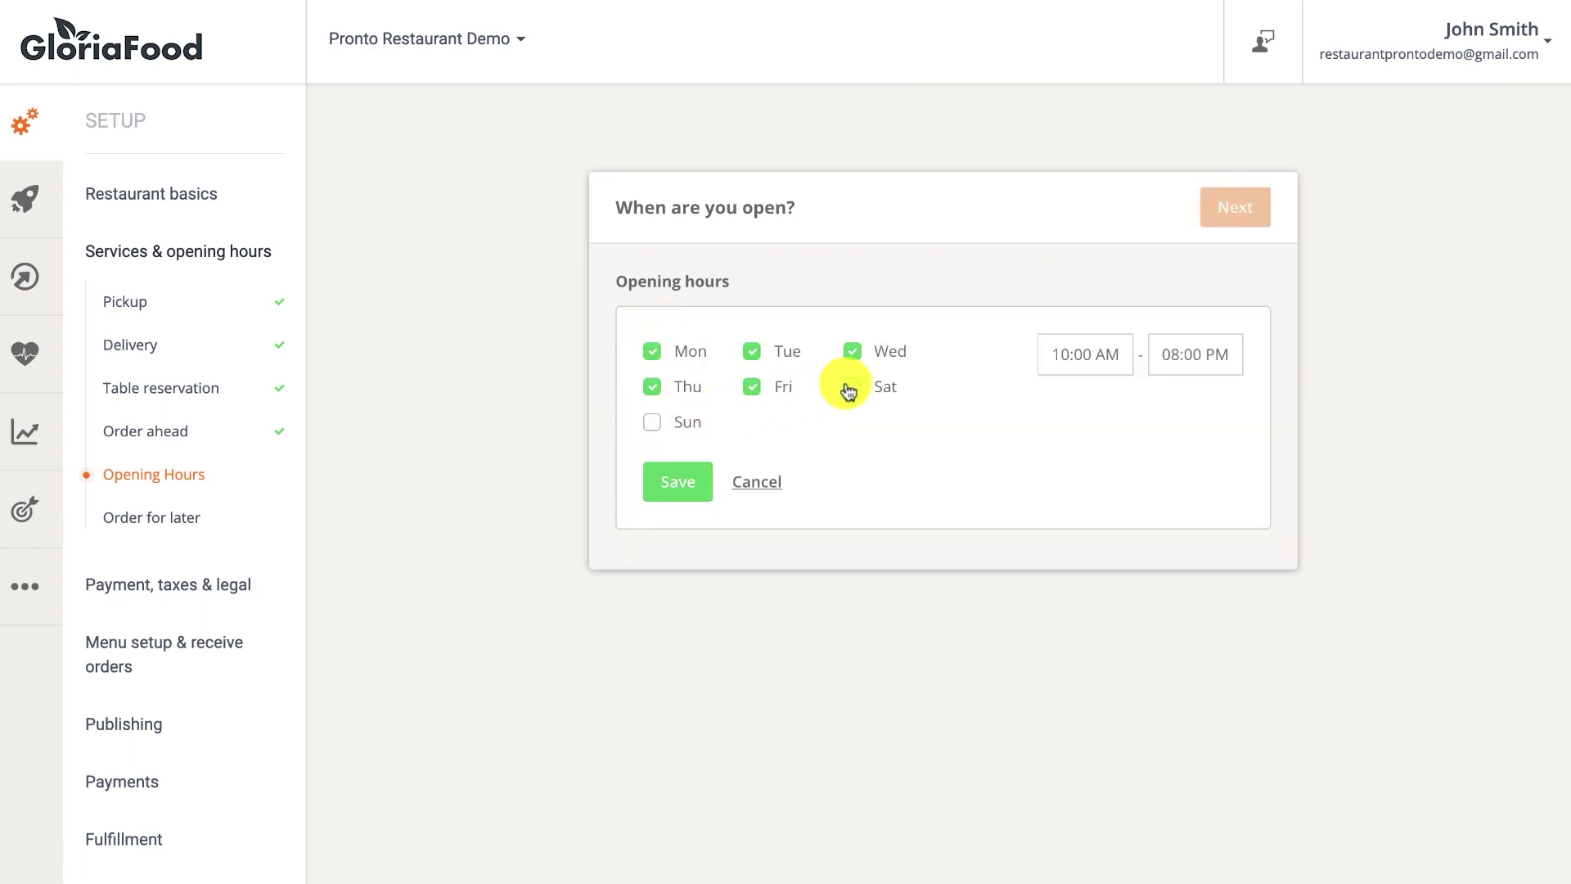
click(669, 481)
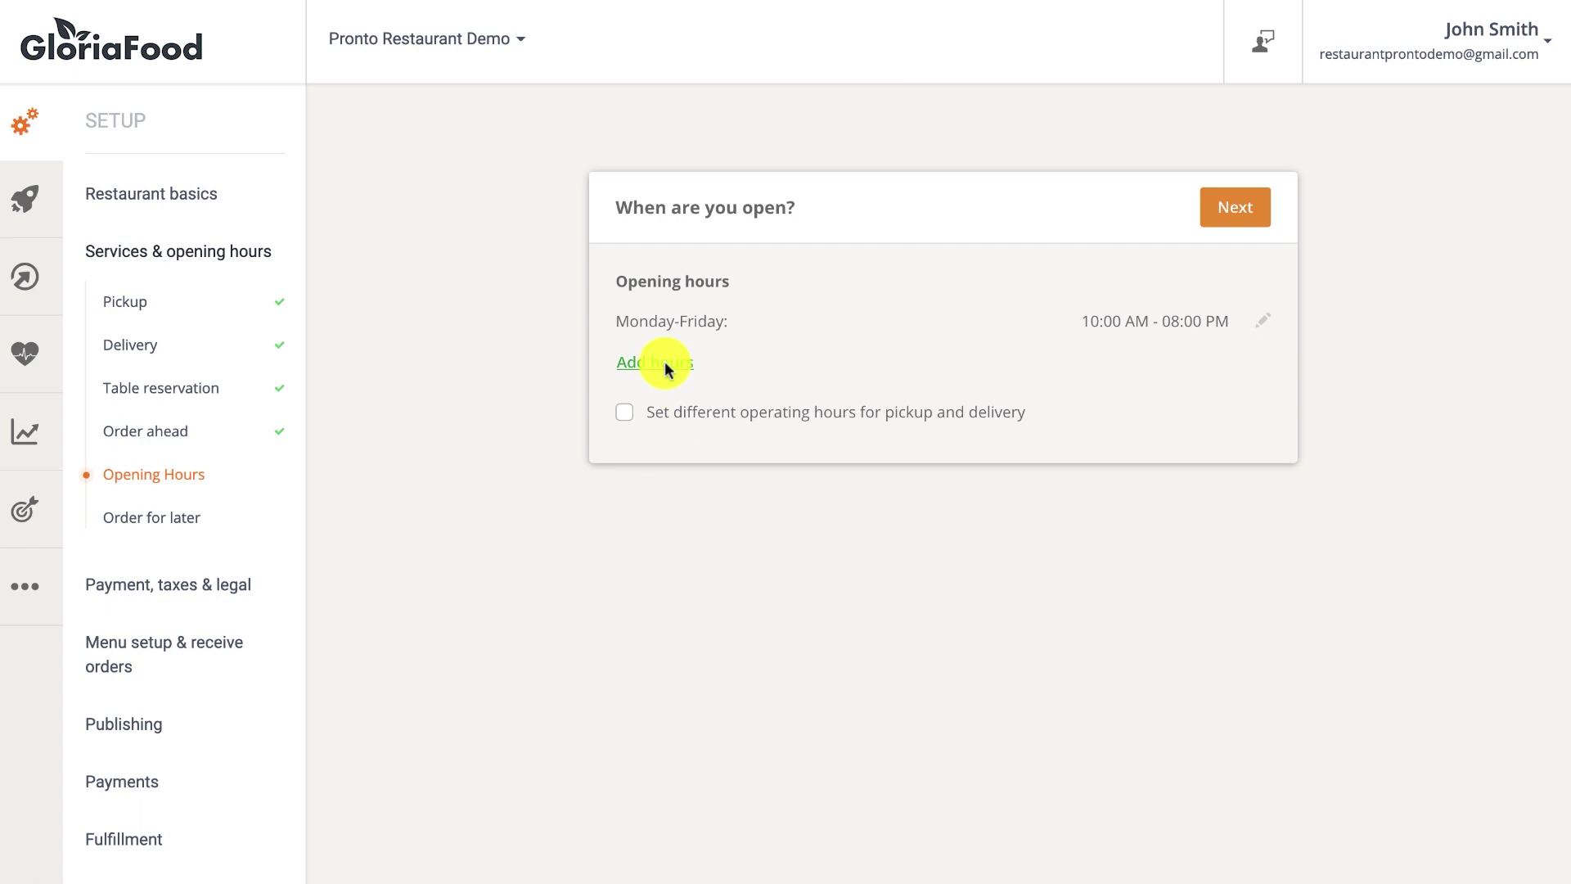
Add Saturday–Sunday opening hours of 12 PM–8 PM.
click(660, 363)
click(652, 386)
click(652, 422)
click(752, 421)
click(752, 386)
click(851, 386)
click(1089, 391)
click(1015, 452)
click(1016, 452)
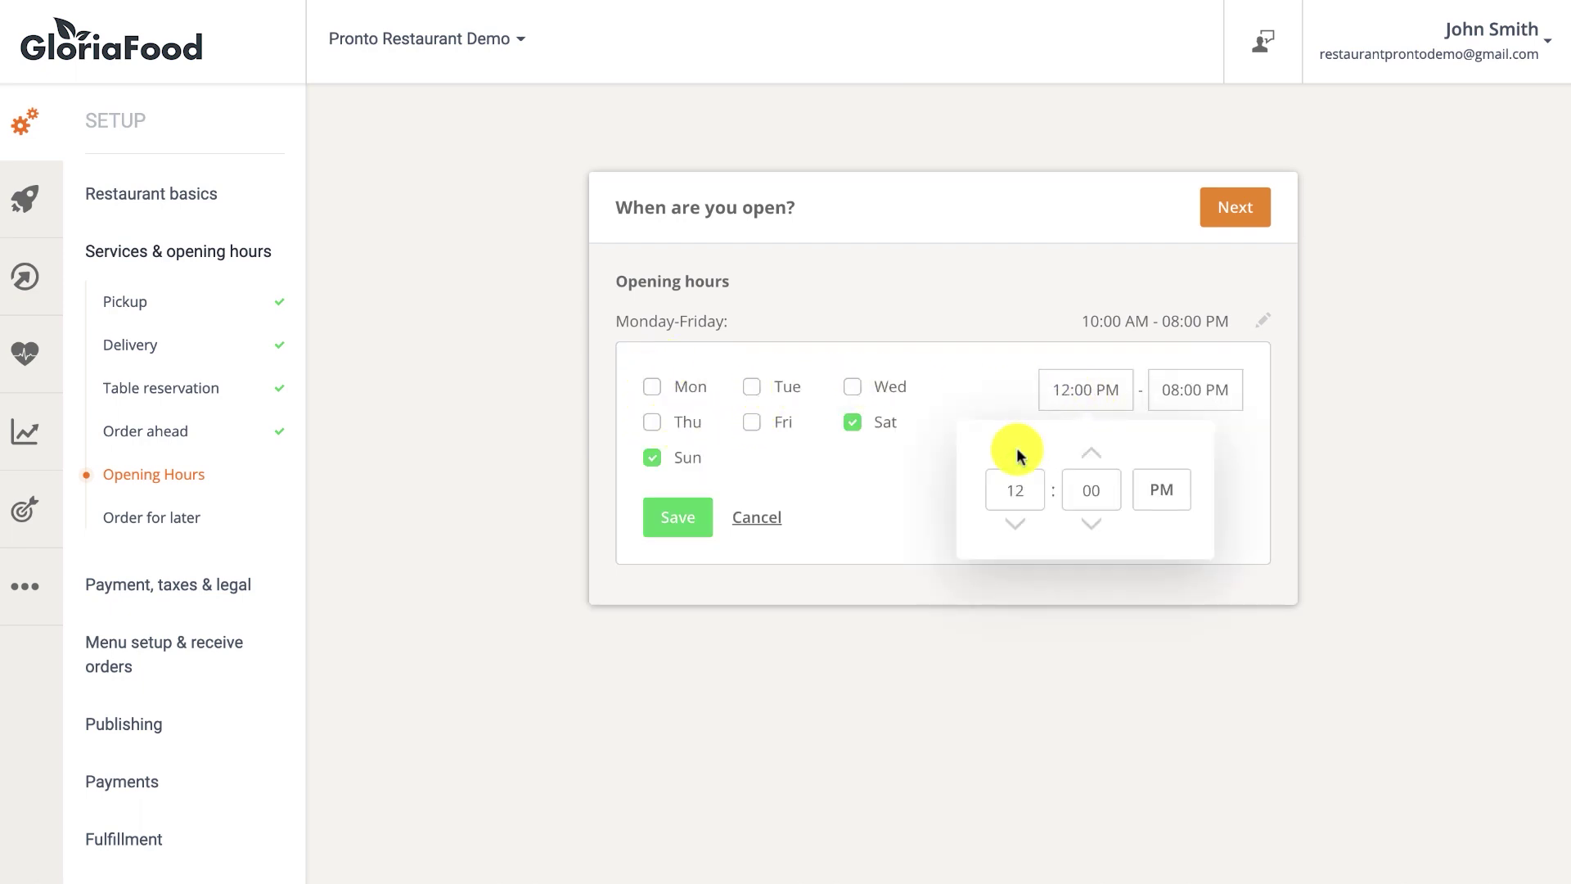
click(684, 524)
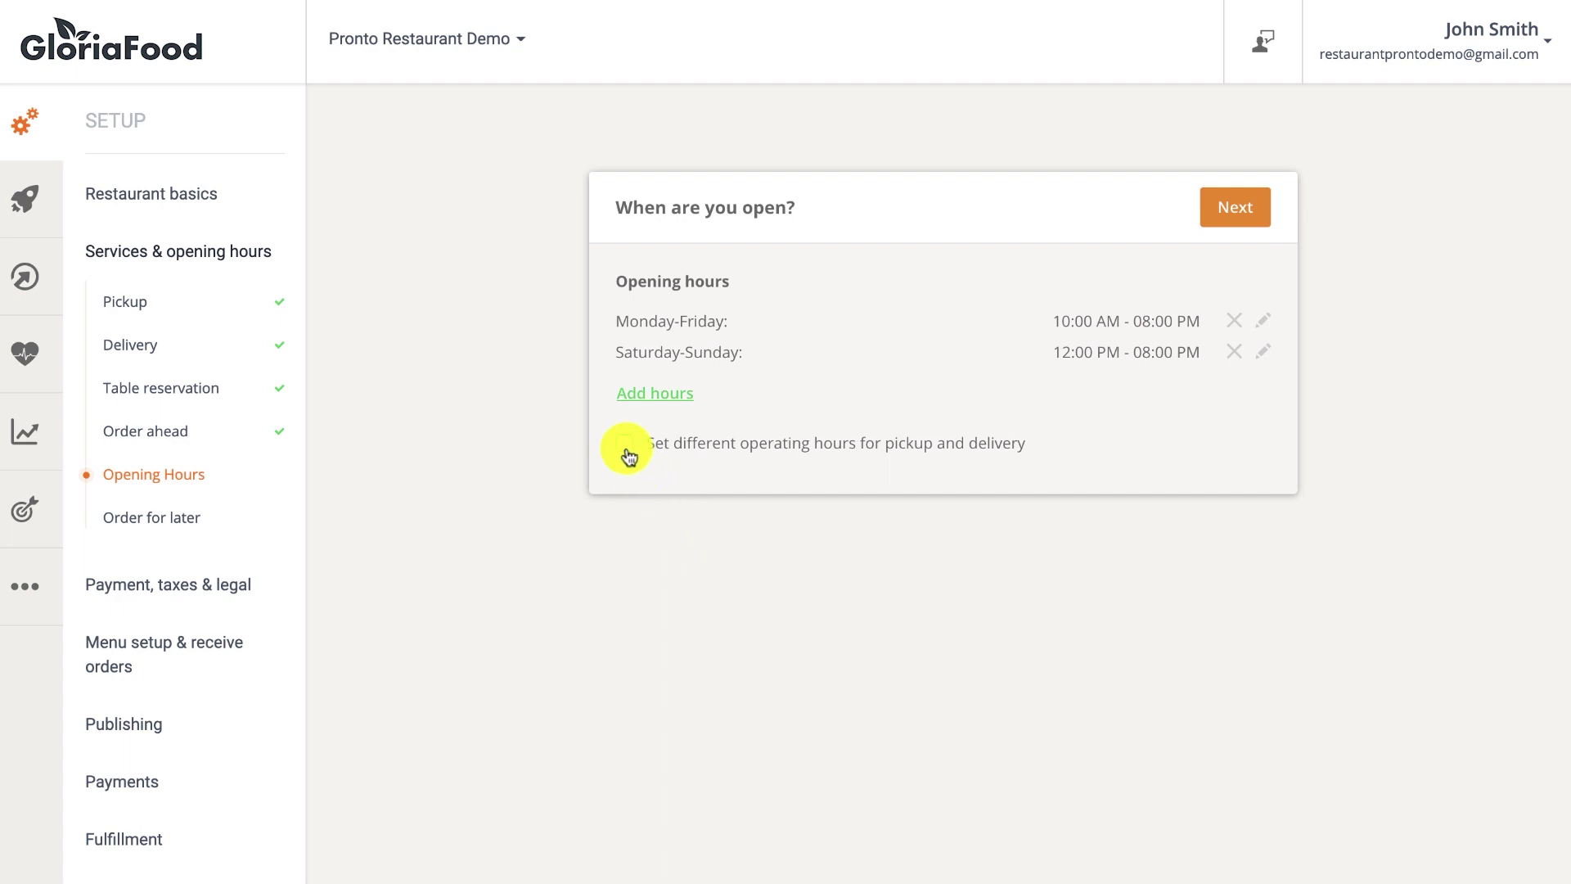
Enable separate delivery hours, Monday–Friday 10 AM–10 PM, and continue.
click(626, 446)
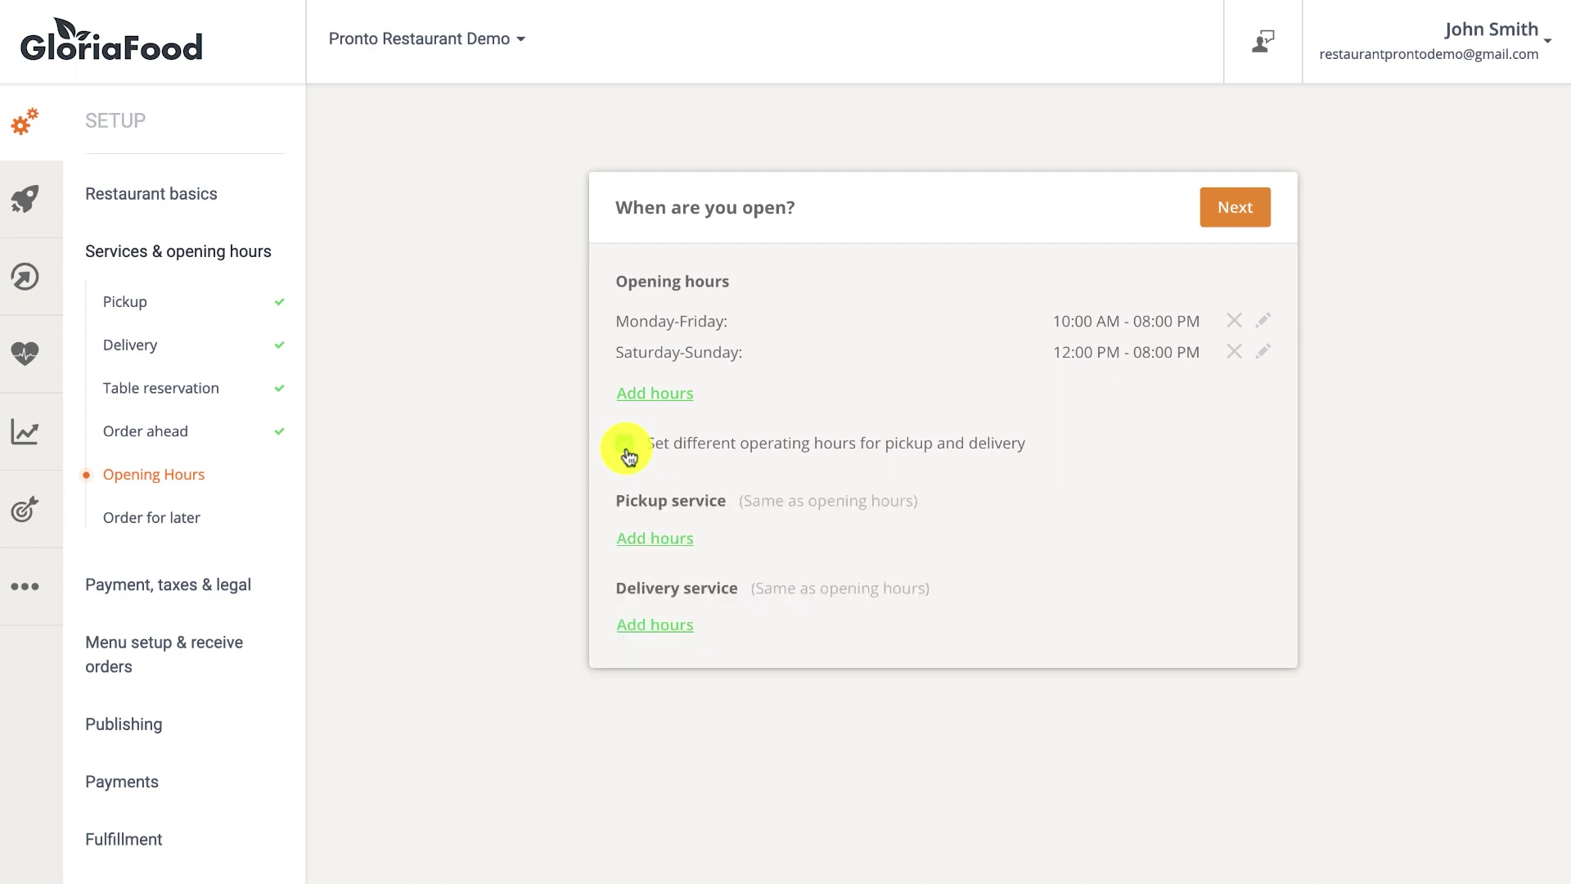
click(655, 624)
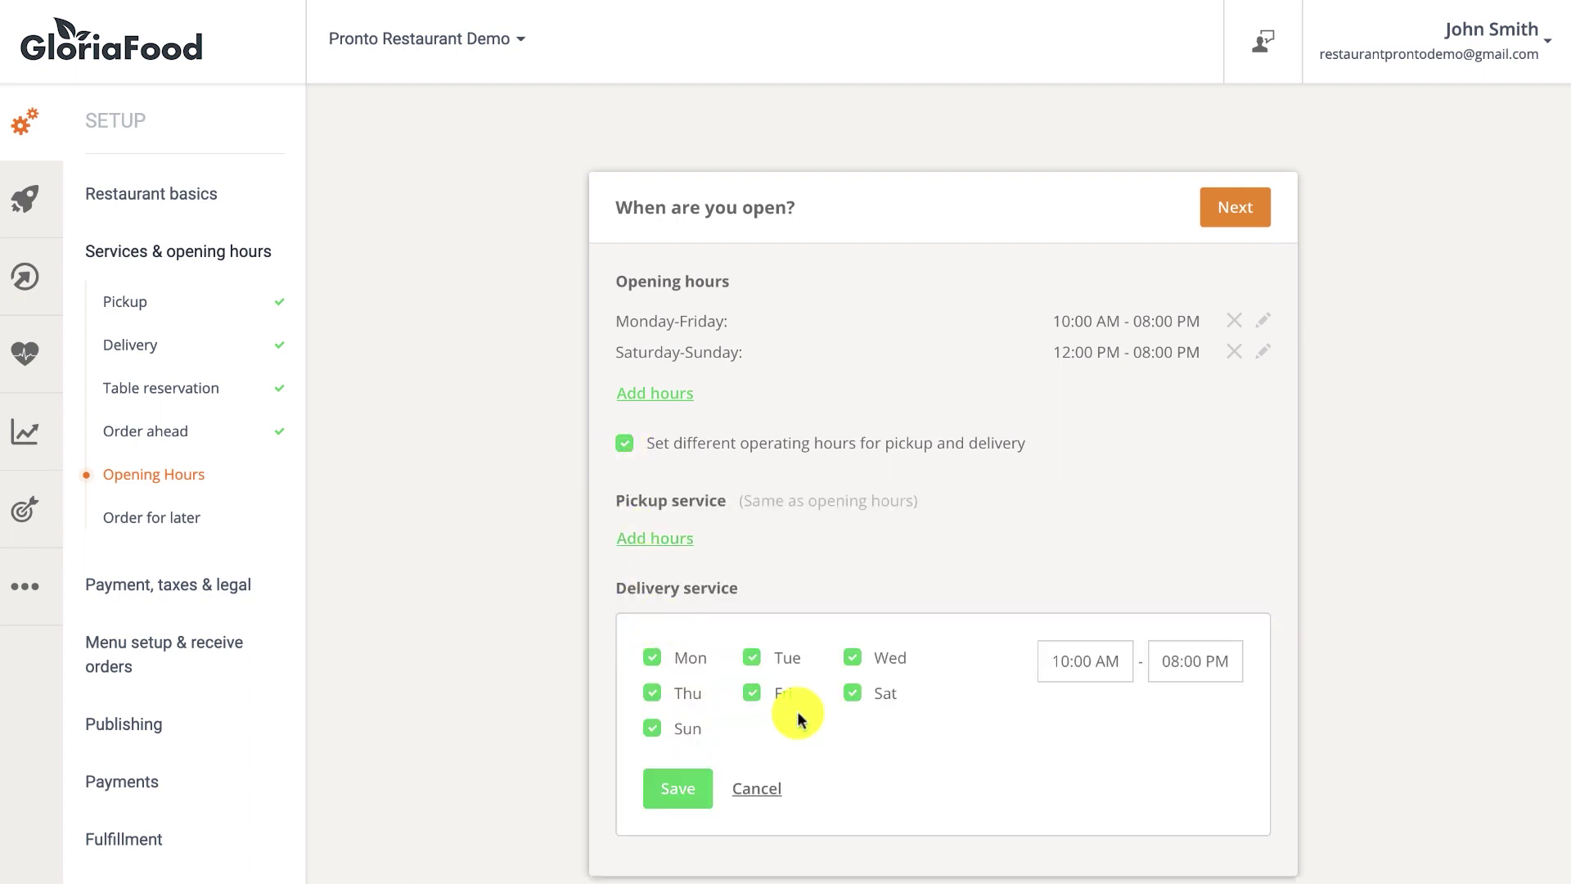
scroll(799, 717, down, 1)
click(652, 647)
click(852, 612)
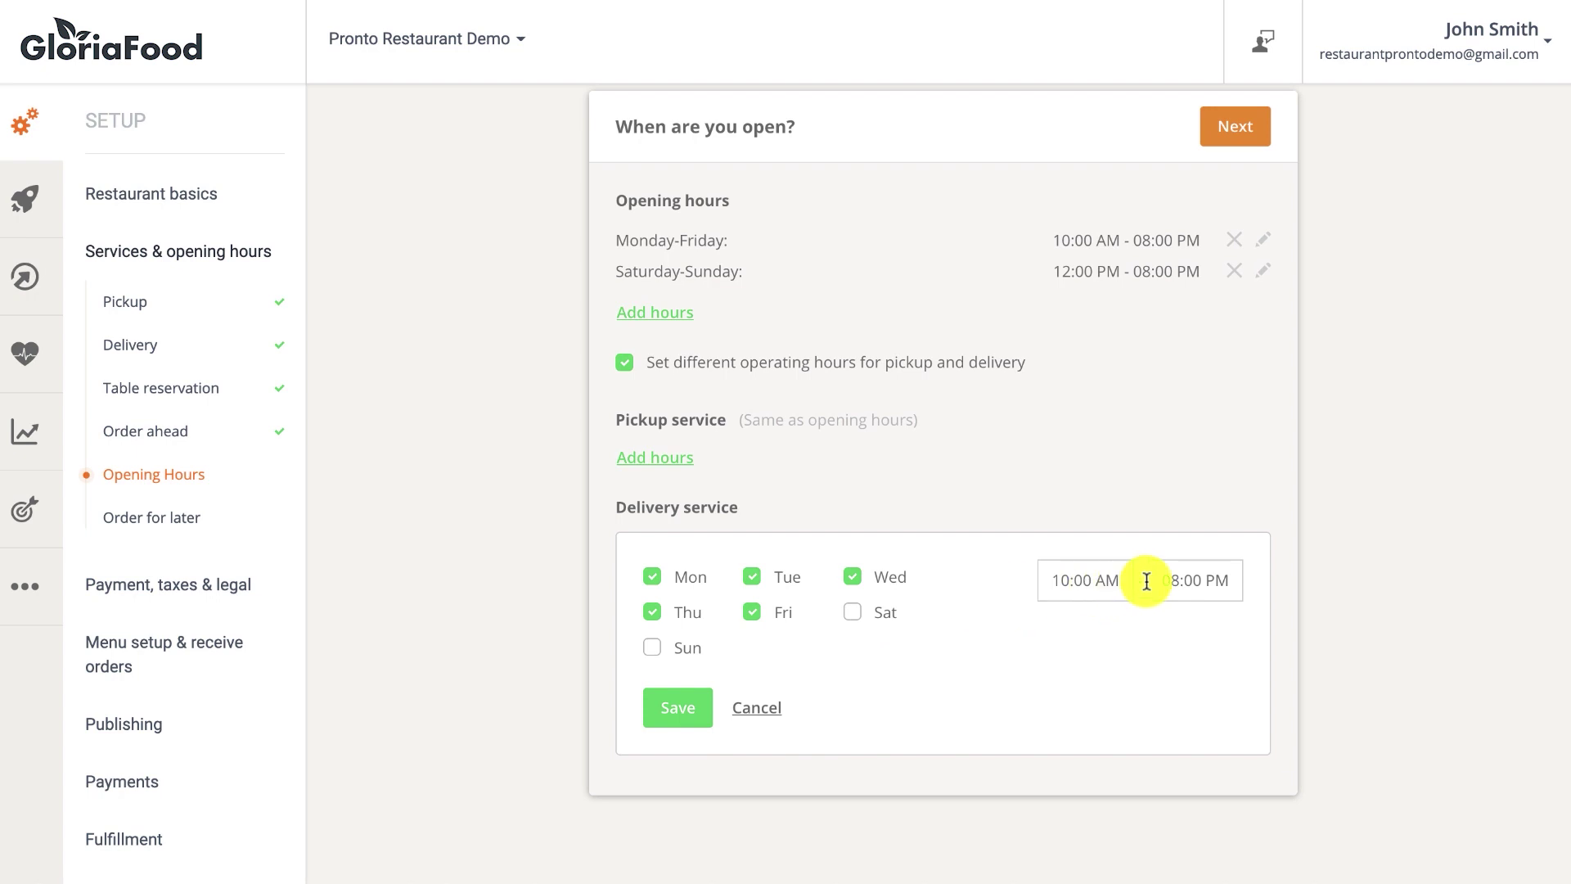
click(1179, 580)
click(1121, 641)
click(1122, 642)
click(672, 719)
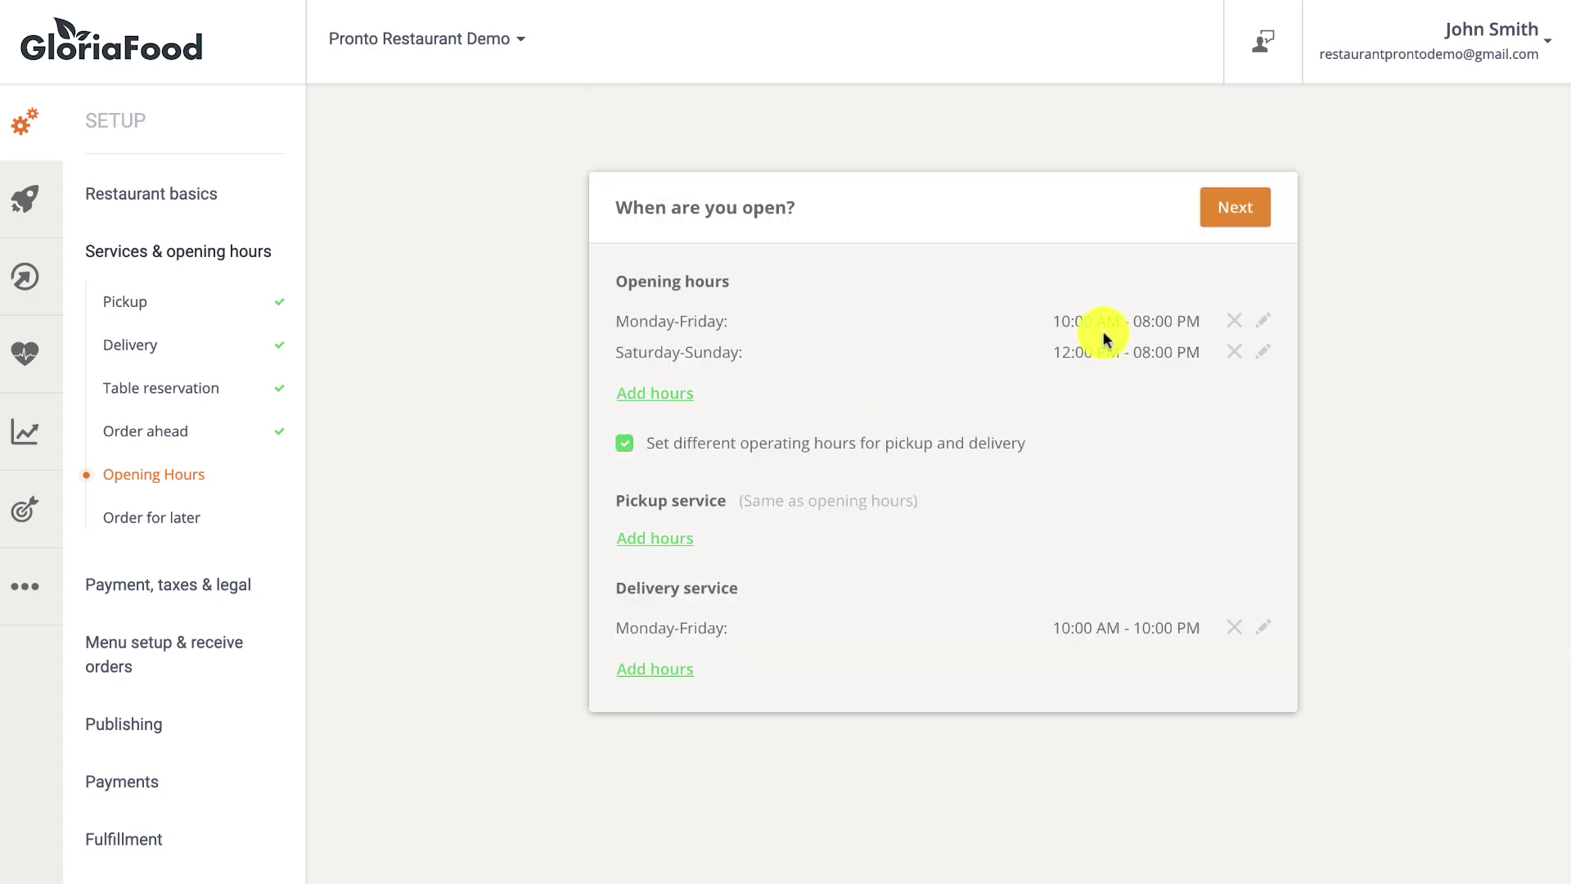
click(1230, 214)
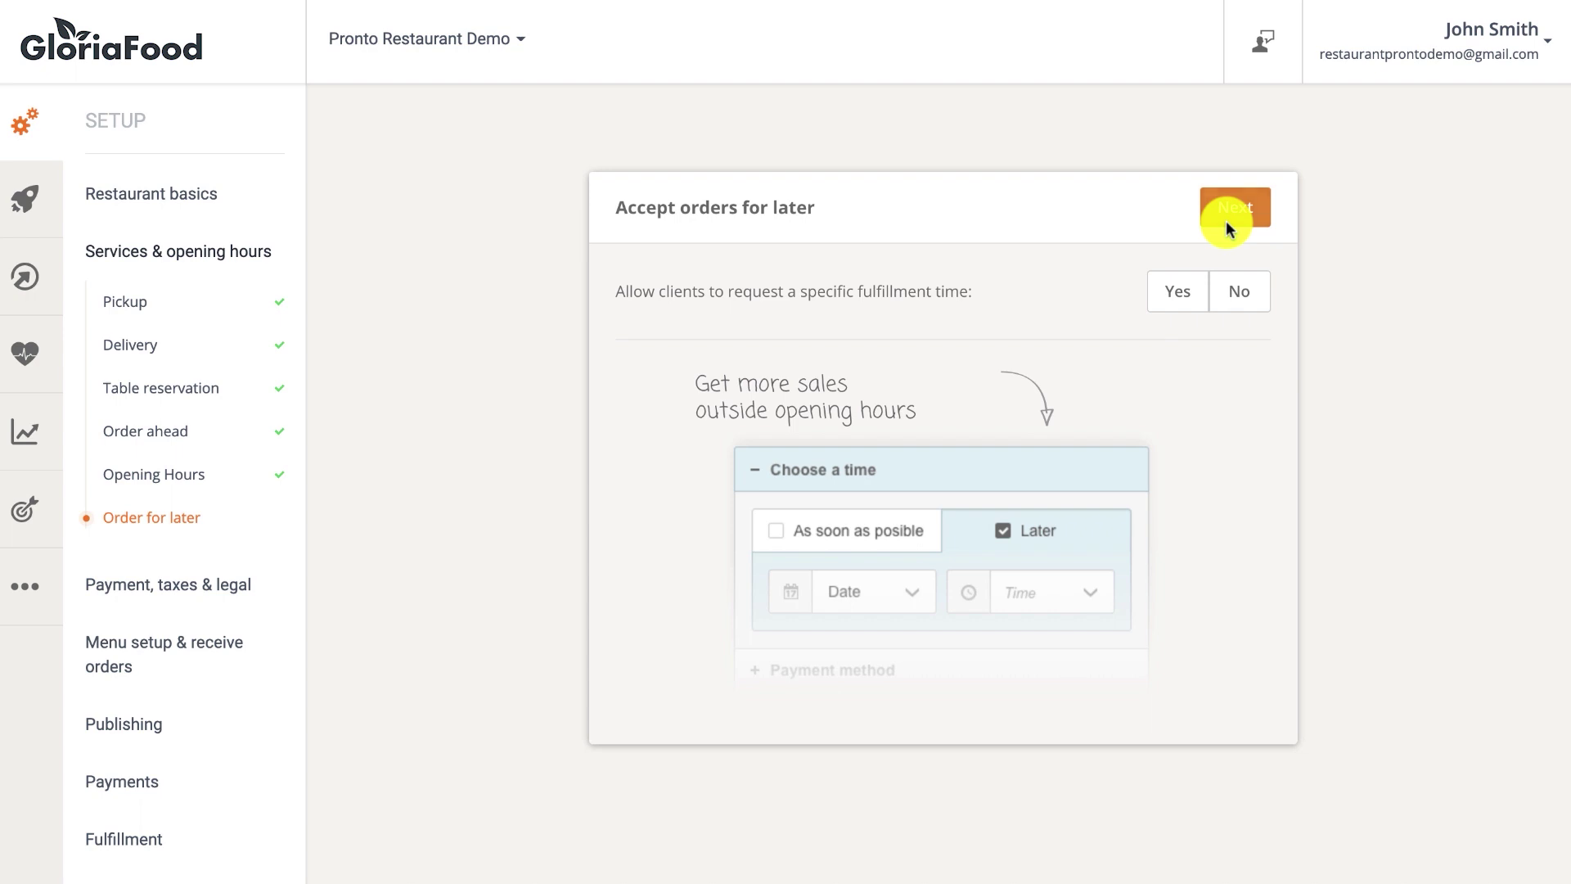
Answer Yes to accepting orders for later and finish the services setup.
click(1181, 292)
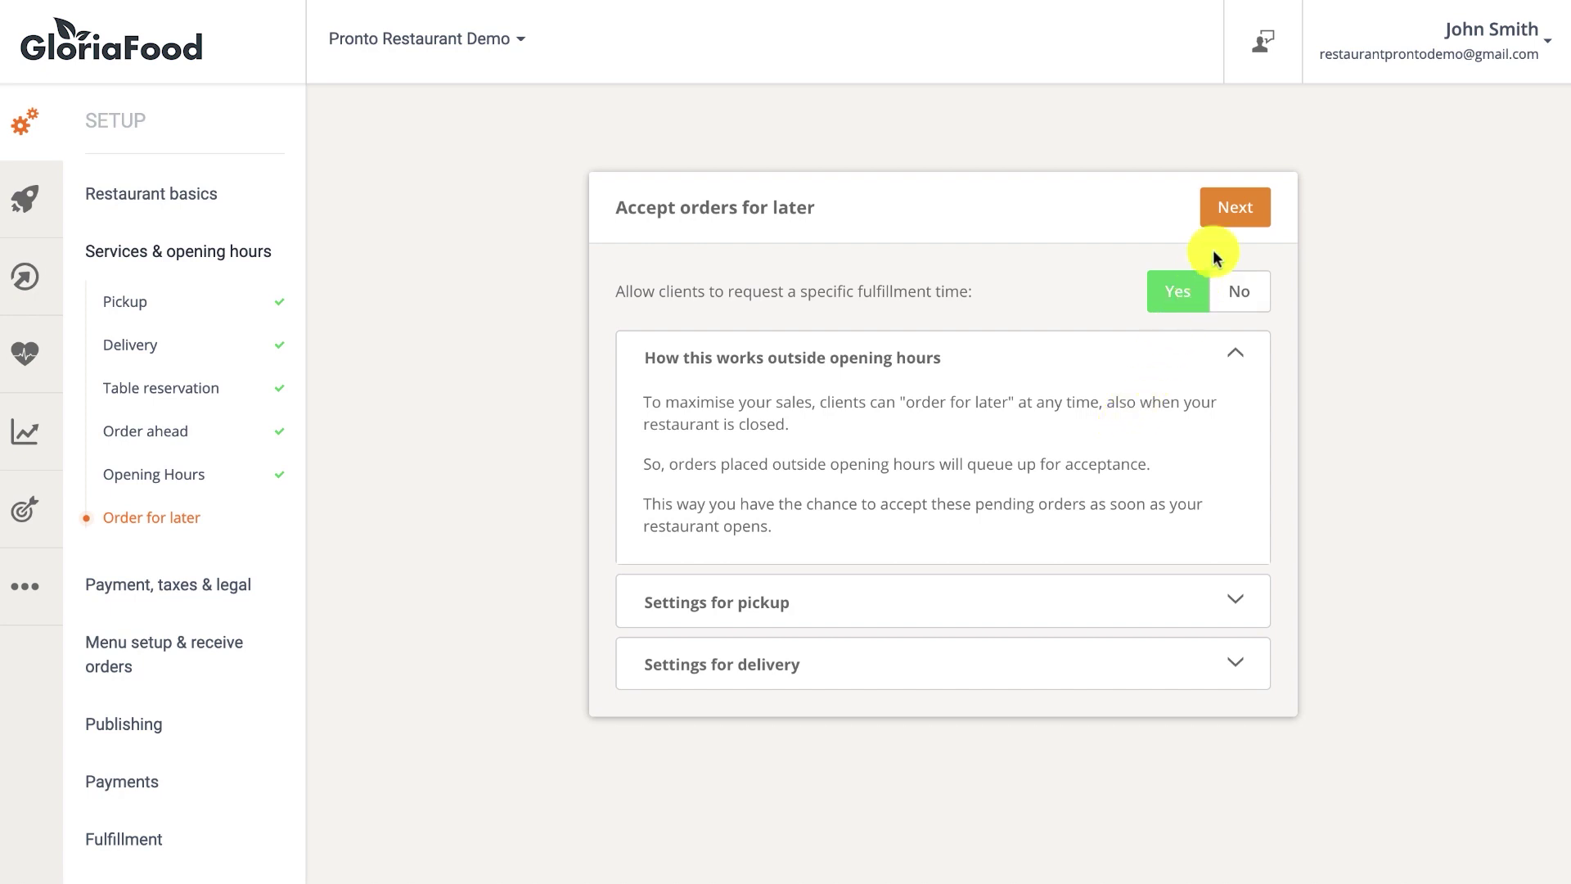
click(1233, 221)
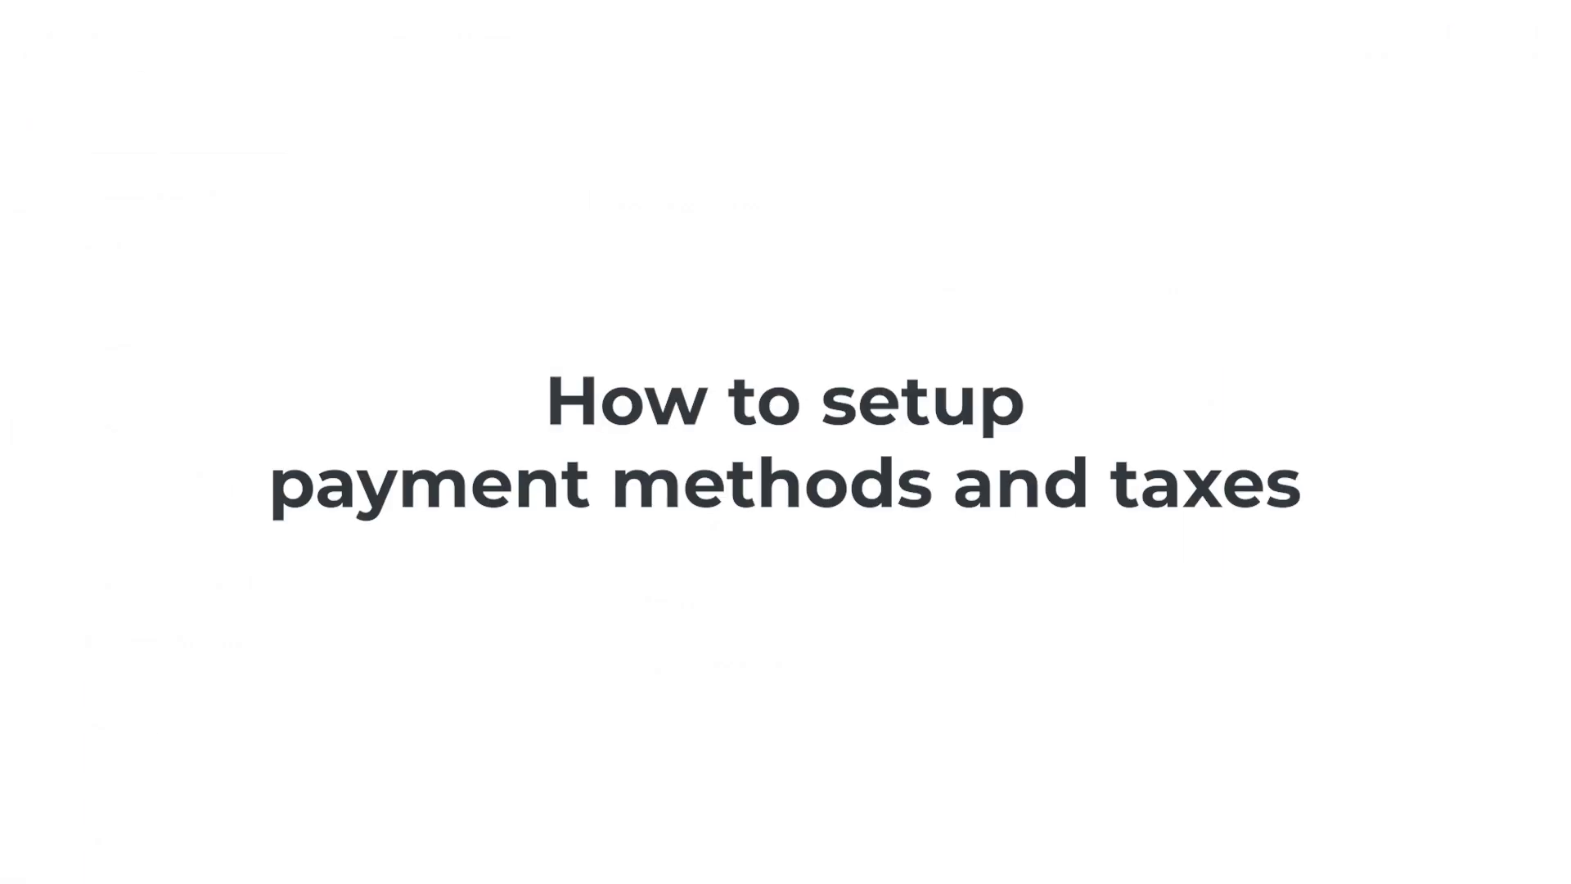
In Taxation settings, keep tax added on top of menu prices and rename the tax to VAT.
click(221, 582)
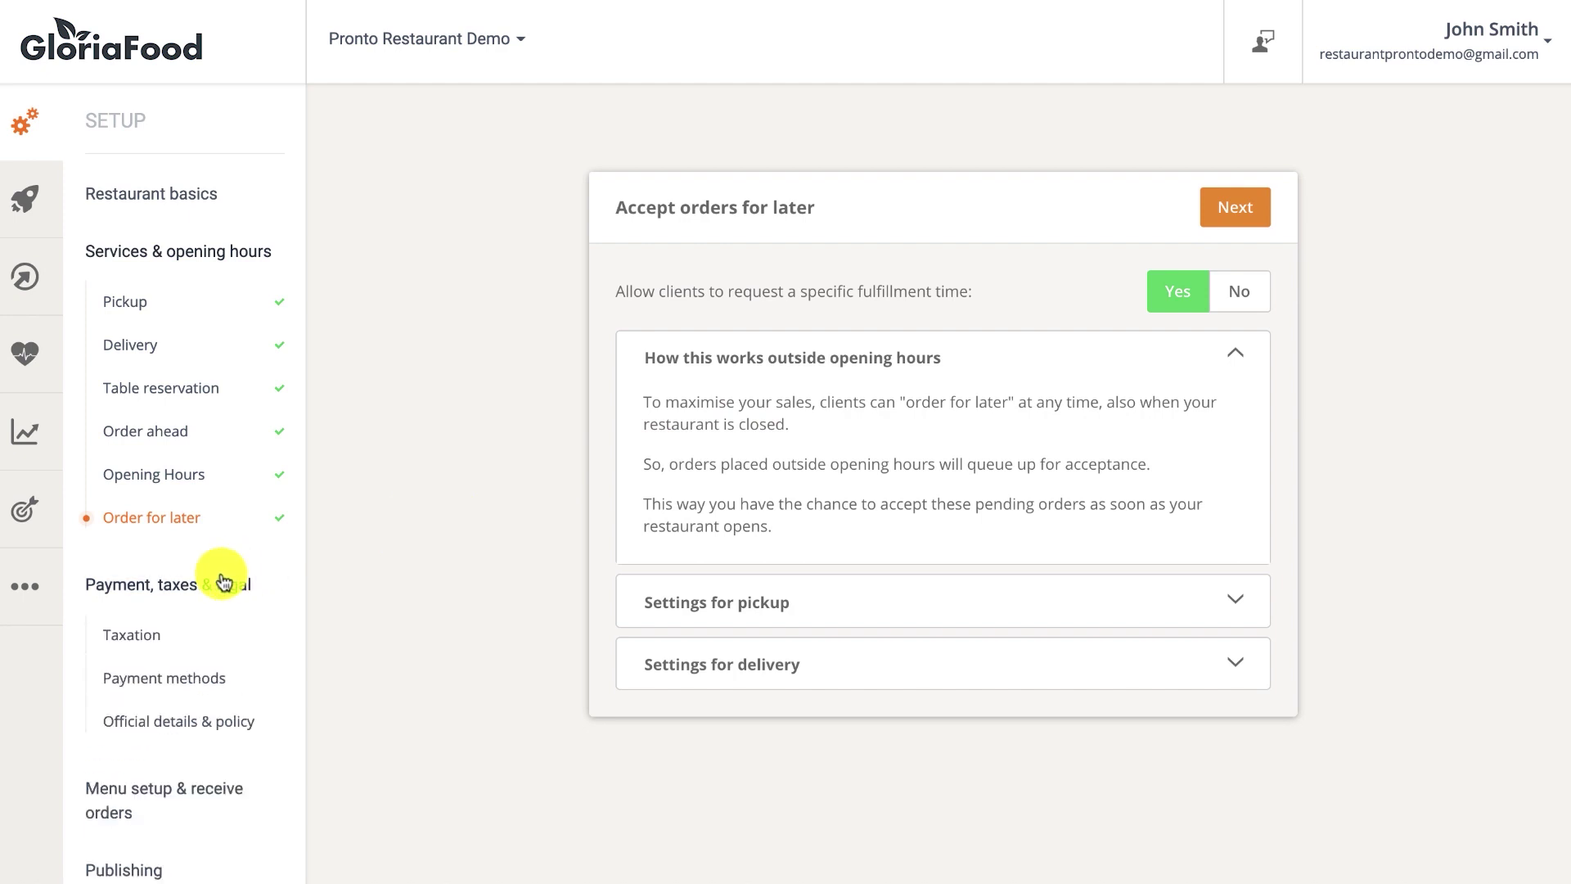
click(148, 637)
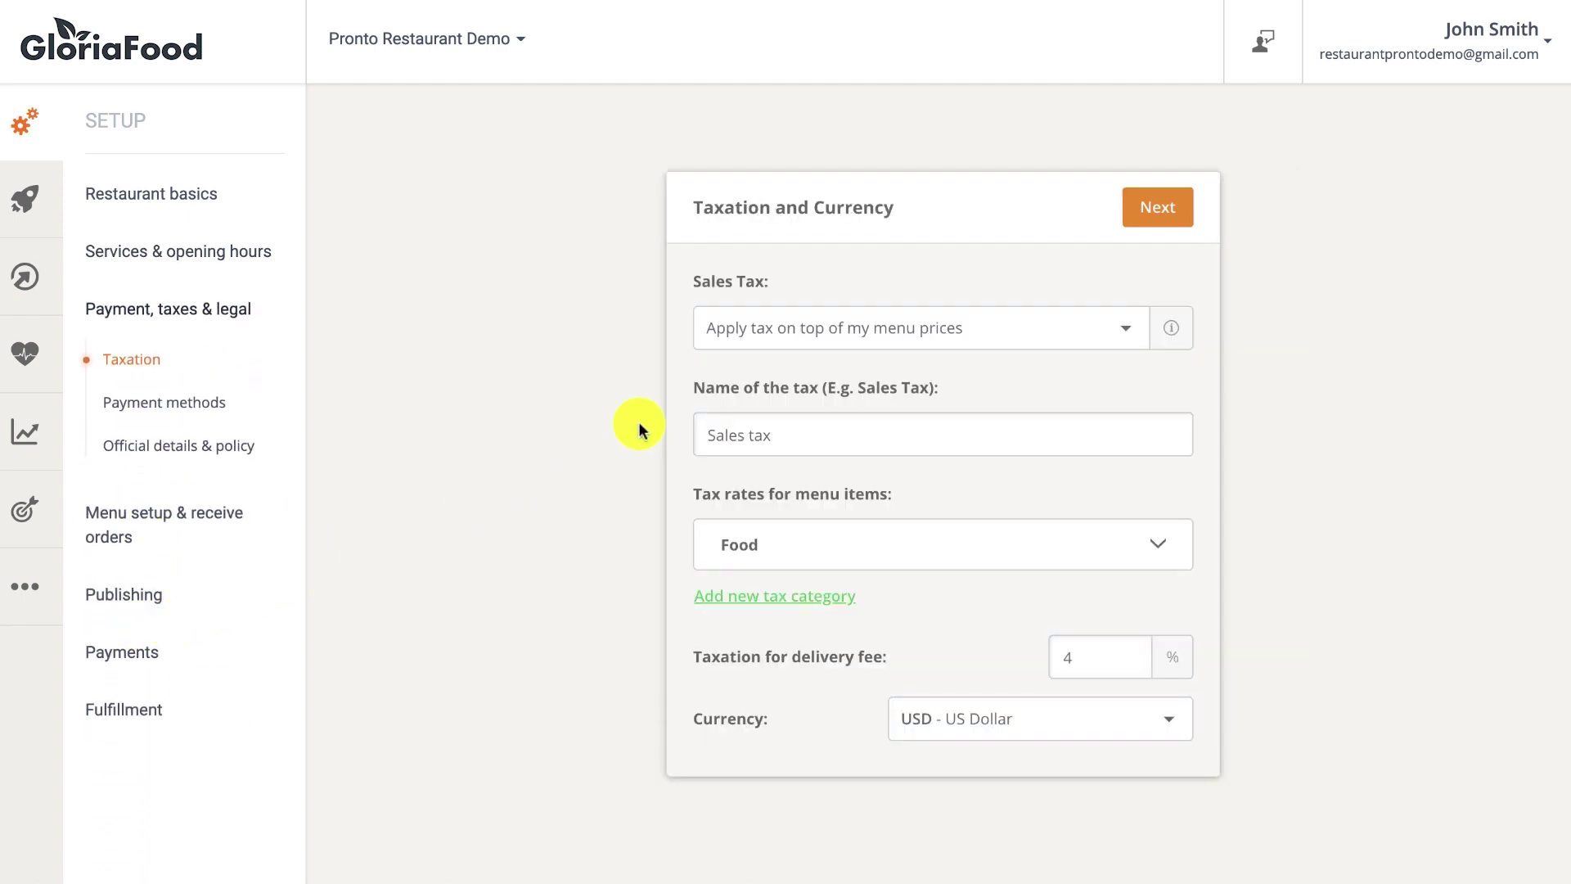
click(859, 338)
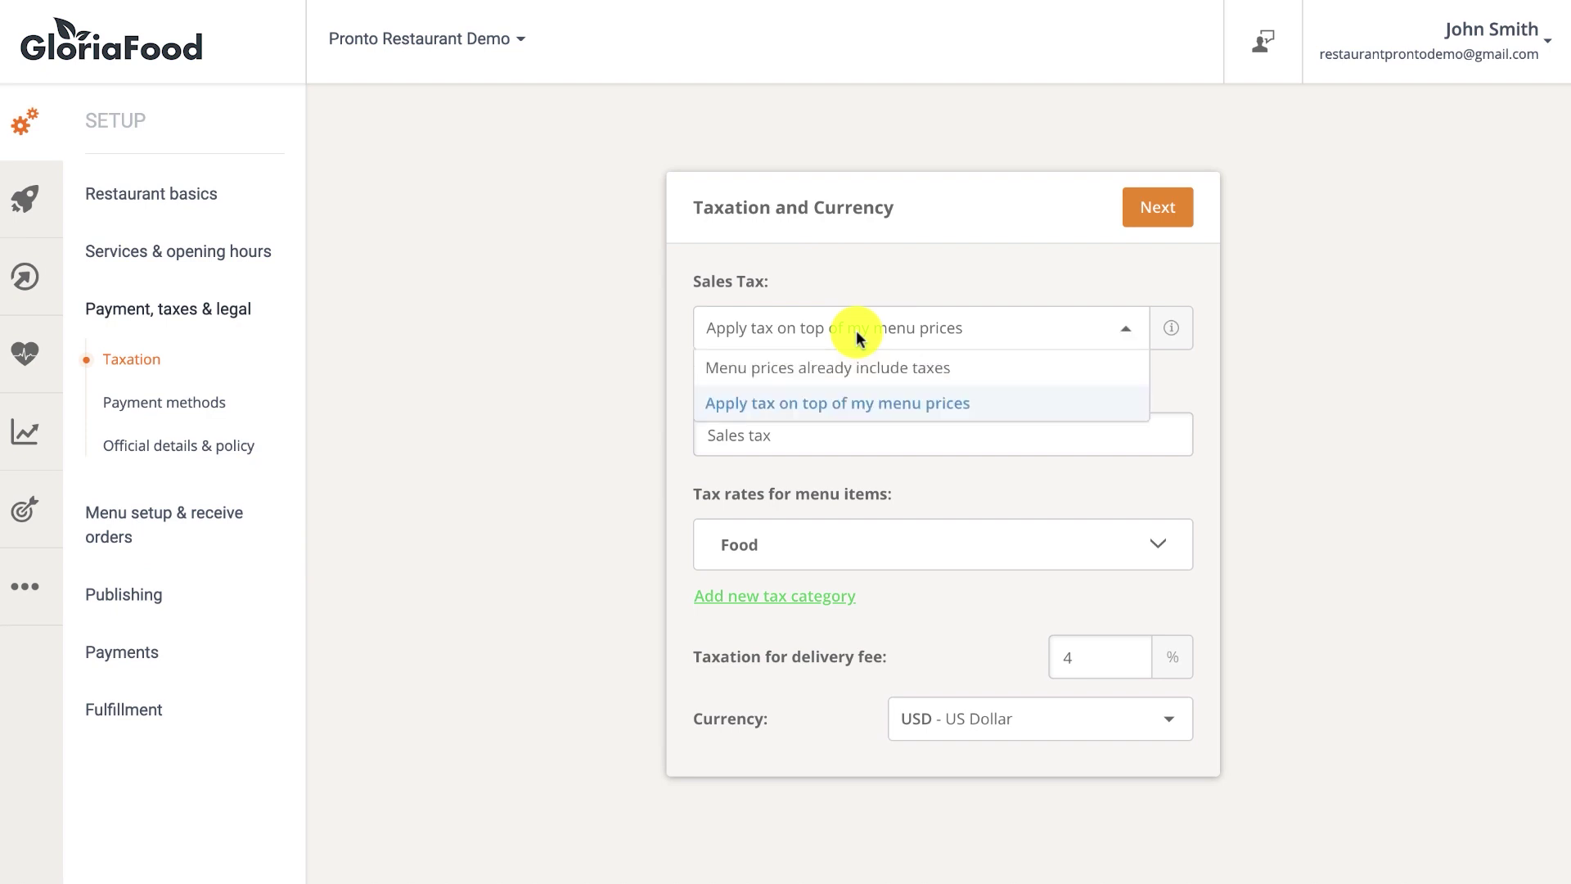
click(832, 403)
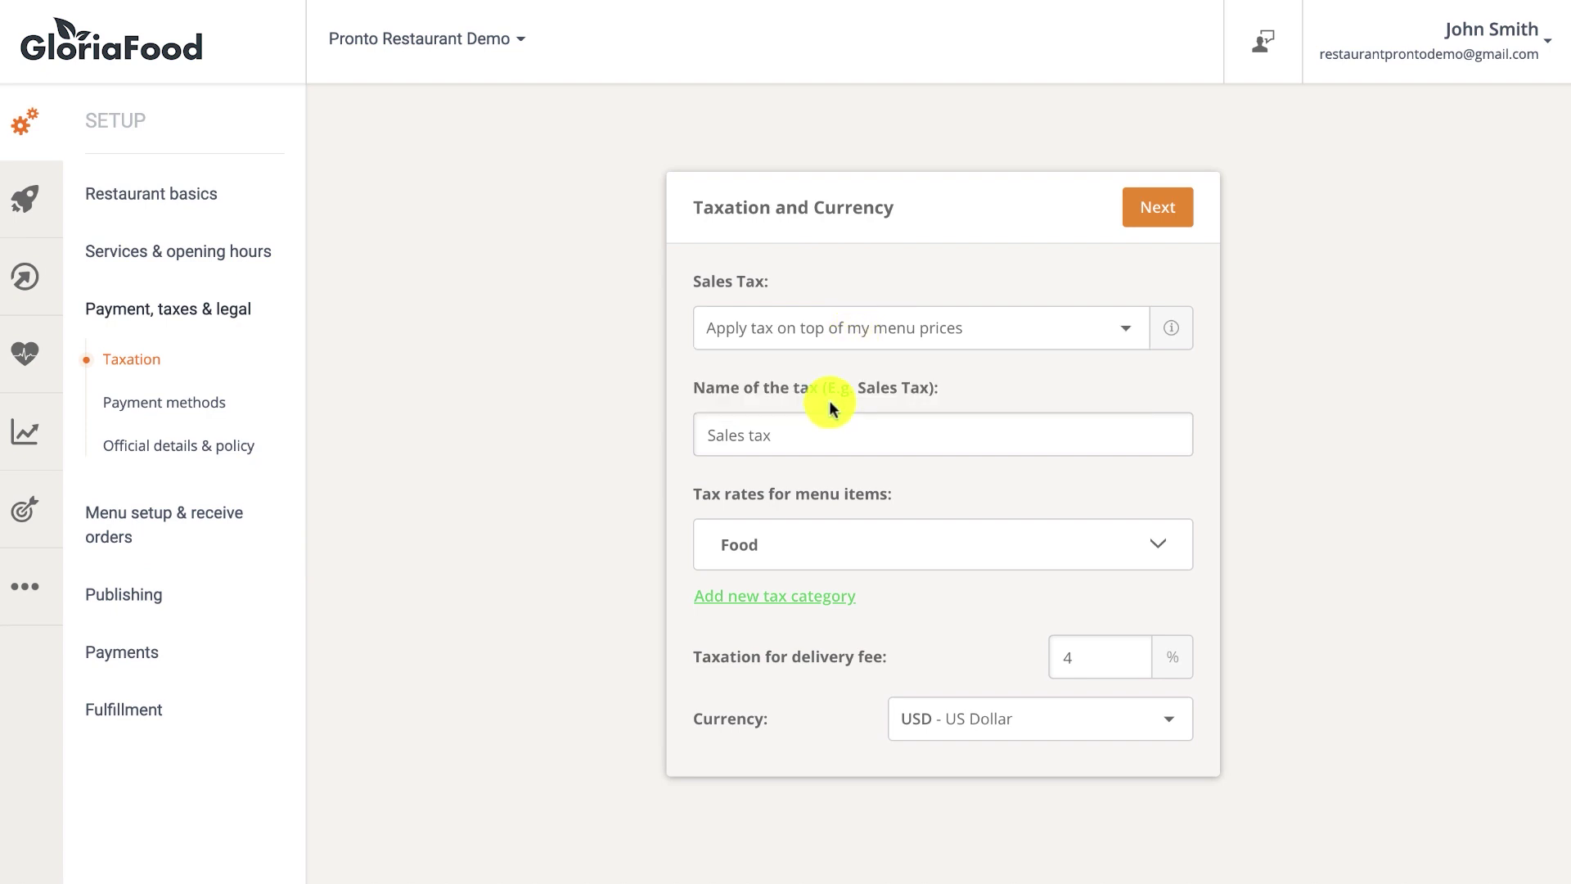
triple_click(815, 428)
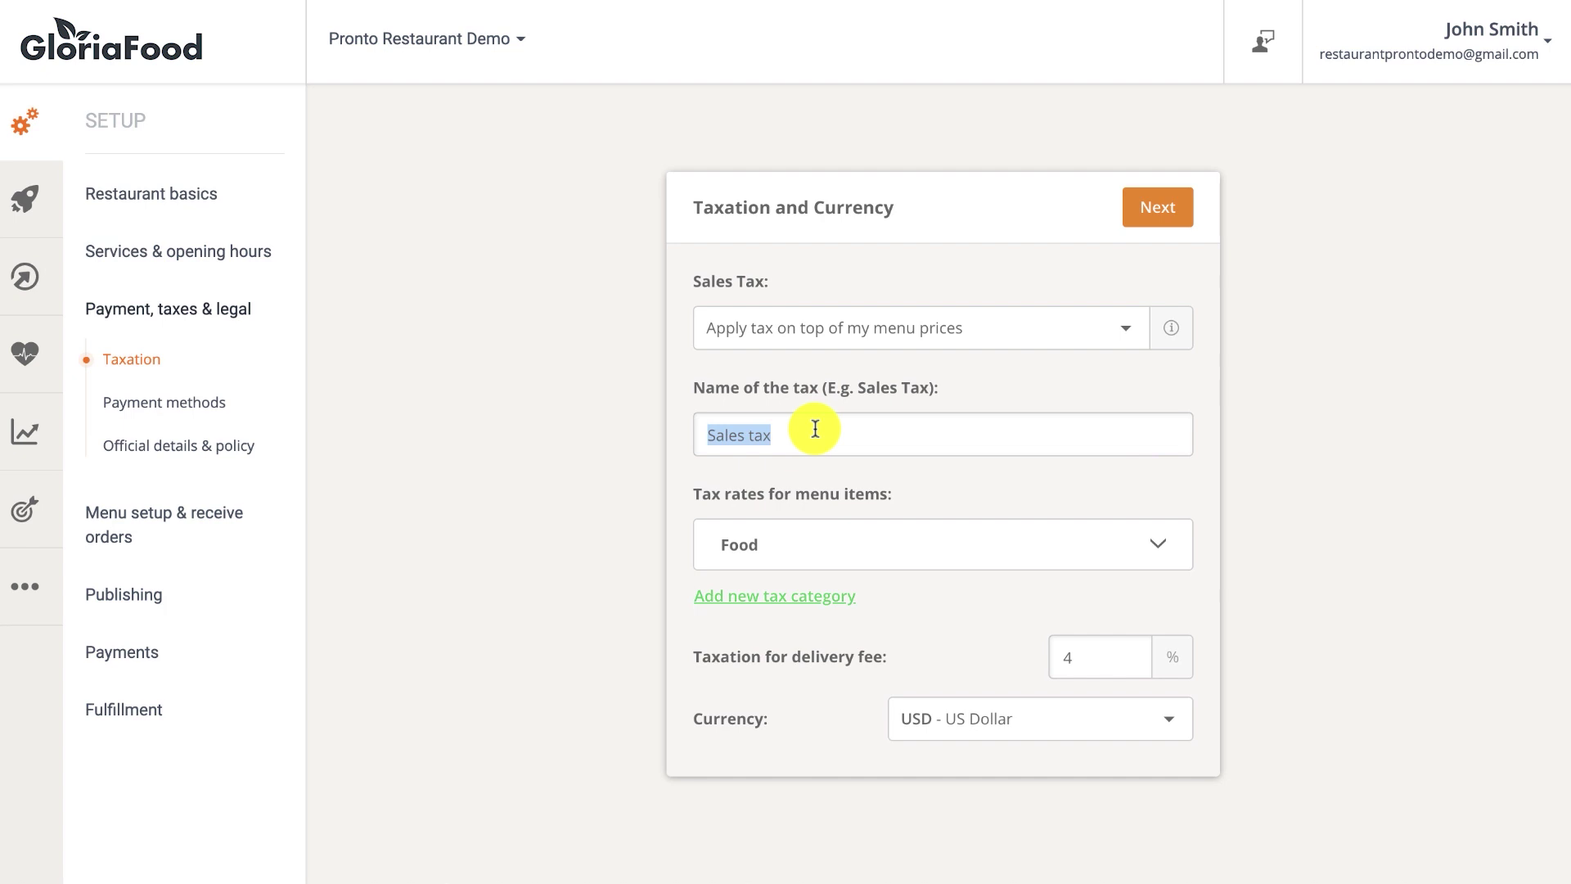
text(VAT)
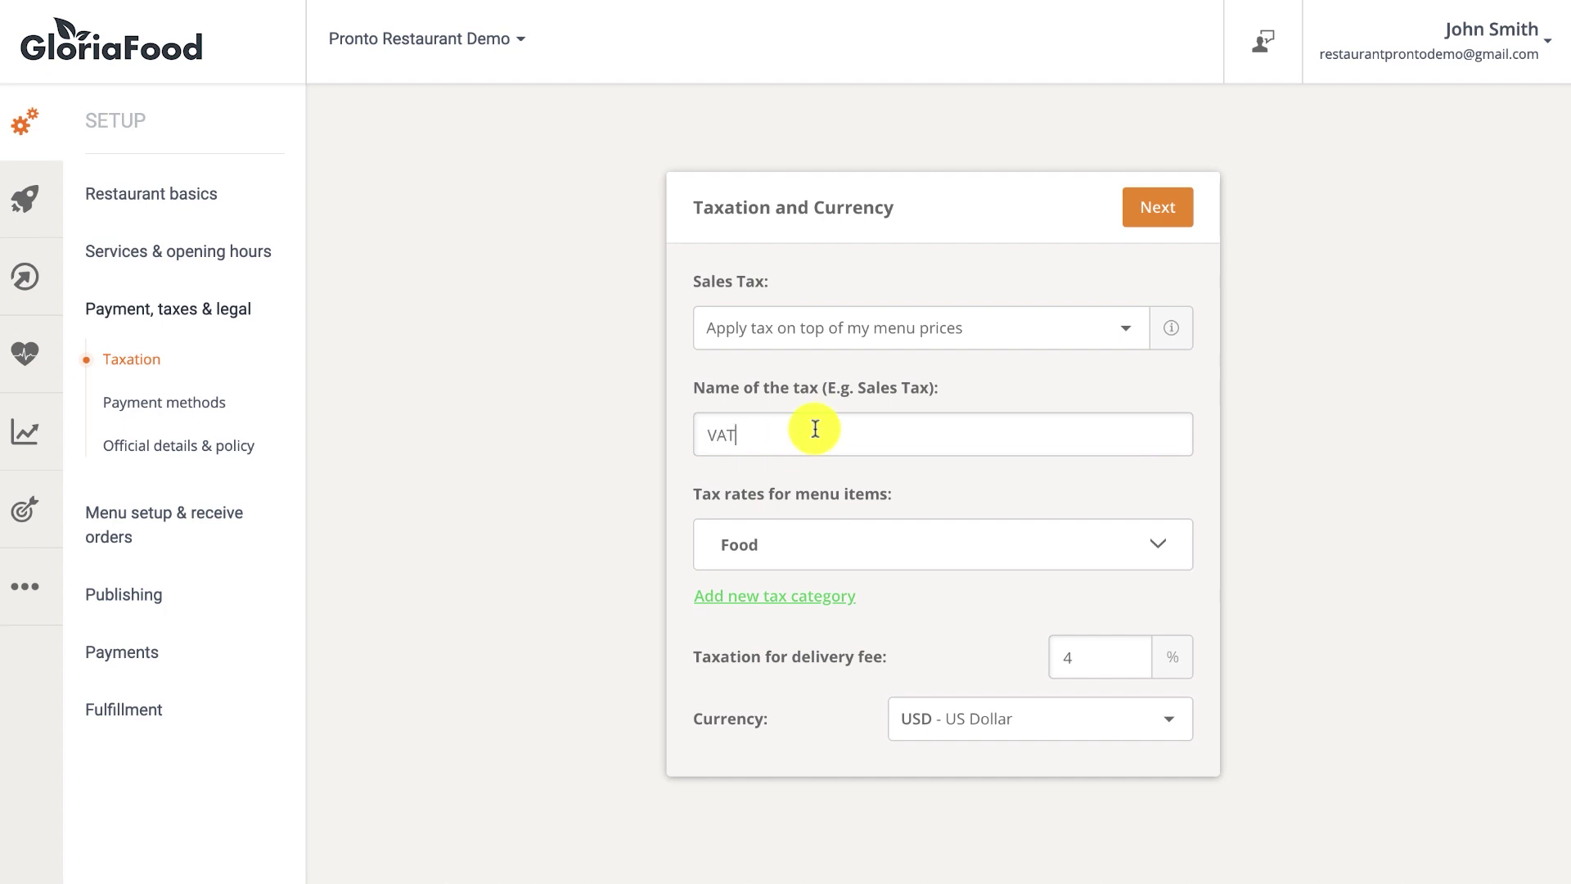
Set the Food category's pickup, delivery and order-ahead tax rates to 5% and save.
click(815, 555)
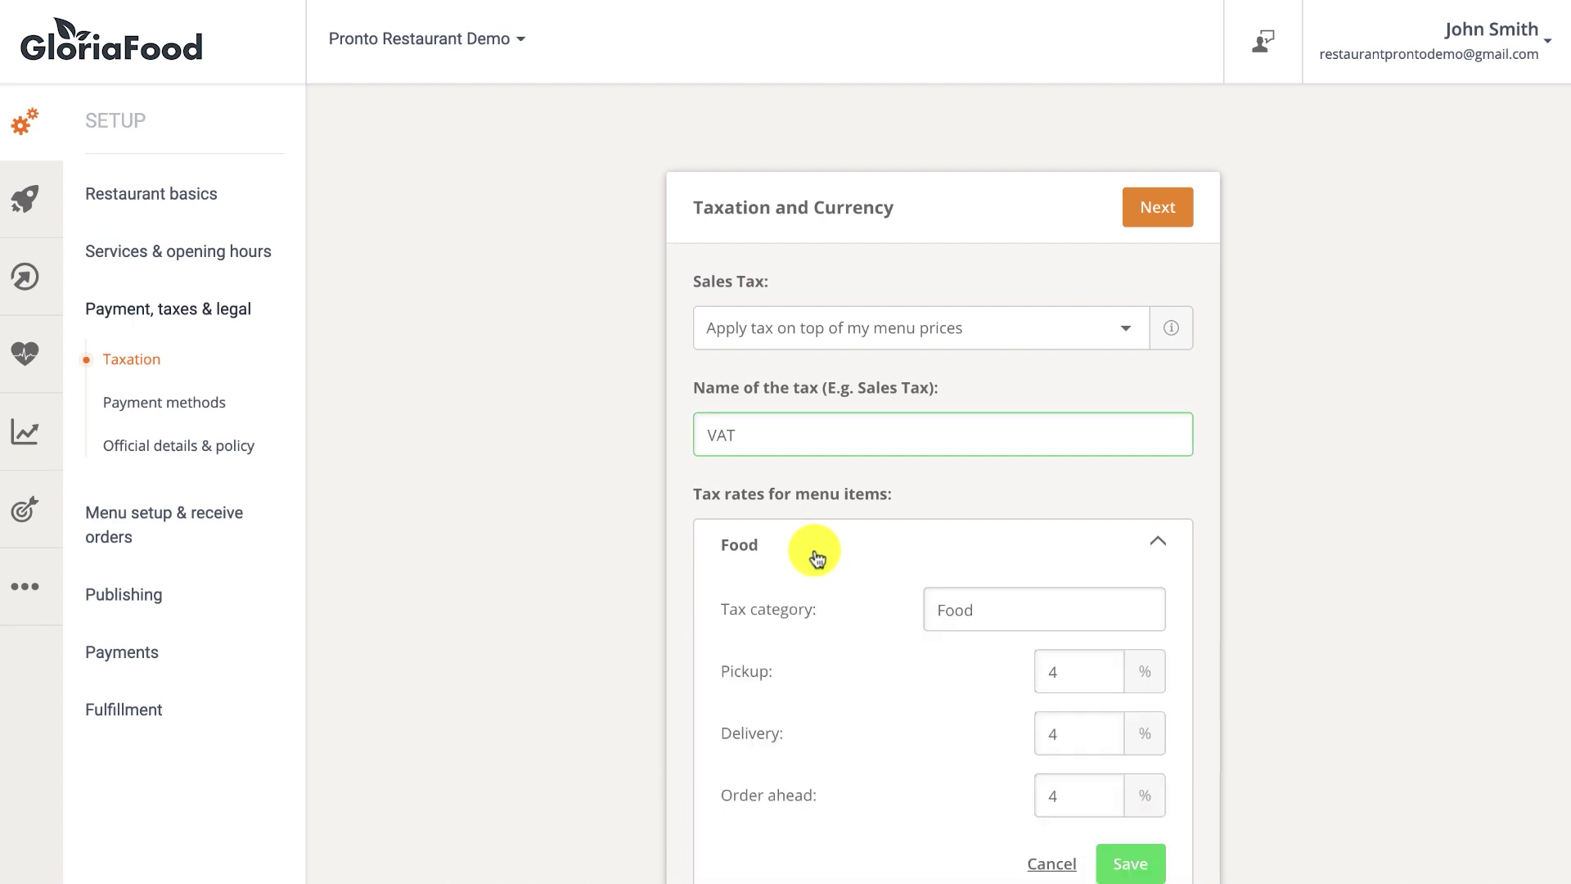
click(1034, 670)
key(BackSpace)
text(5)
click(1045, 734)
key(BackSpace)
text(5)
click(1072, 799)
key(BackSpace)
text(5)
click(1140, 865)
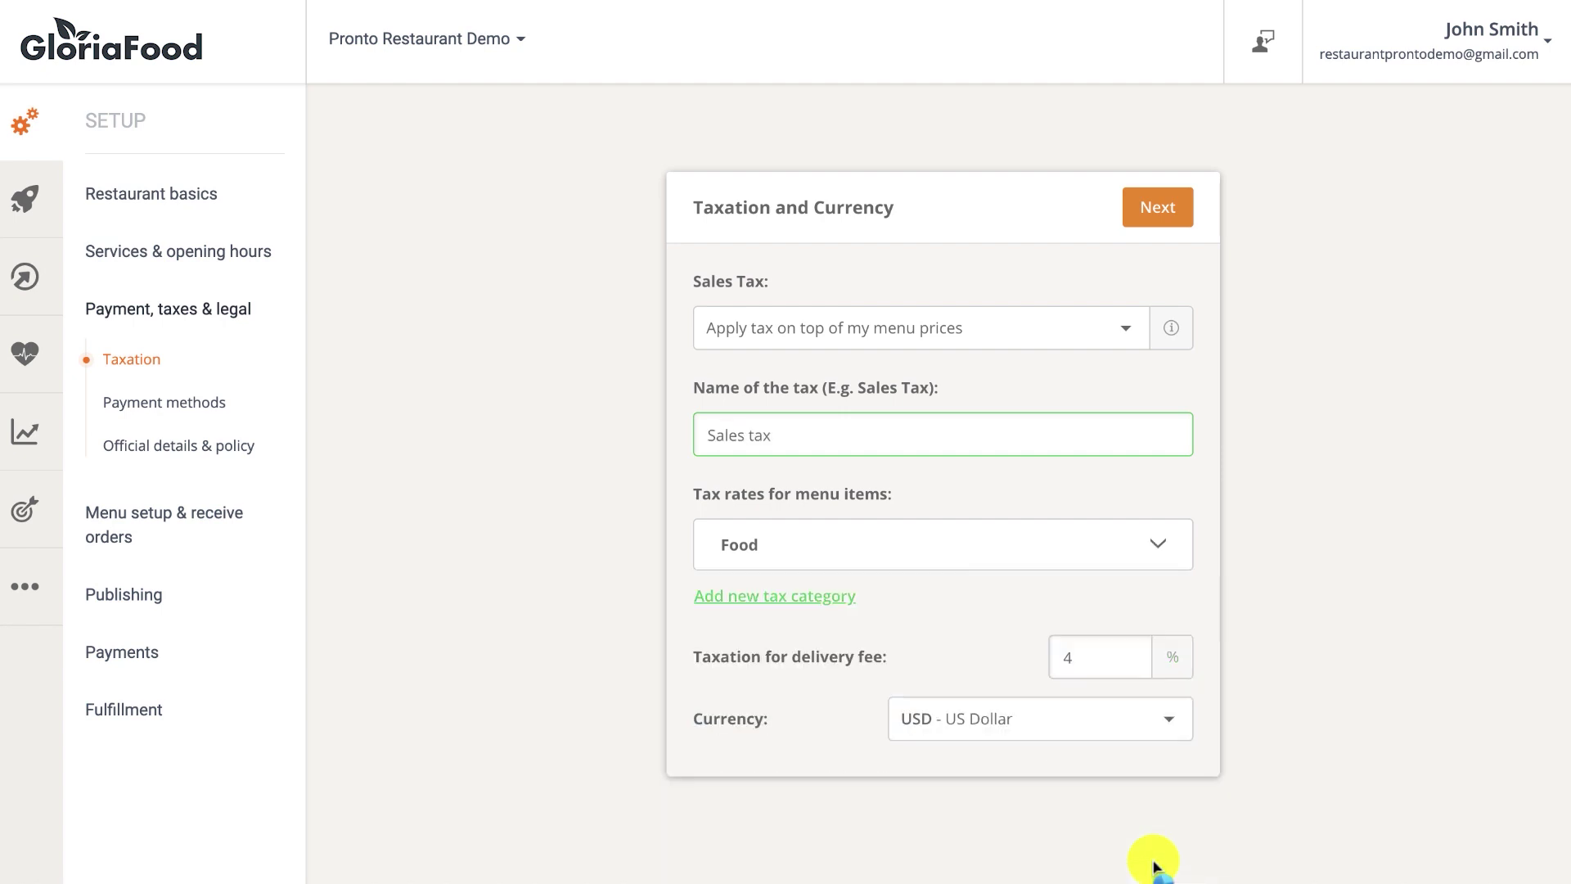
Add a new Drinks tax category with 7% pickup and delivery rates.
click(827, 602)
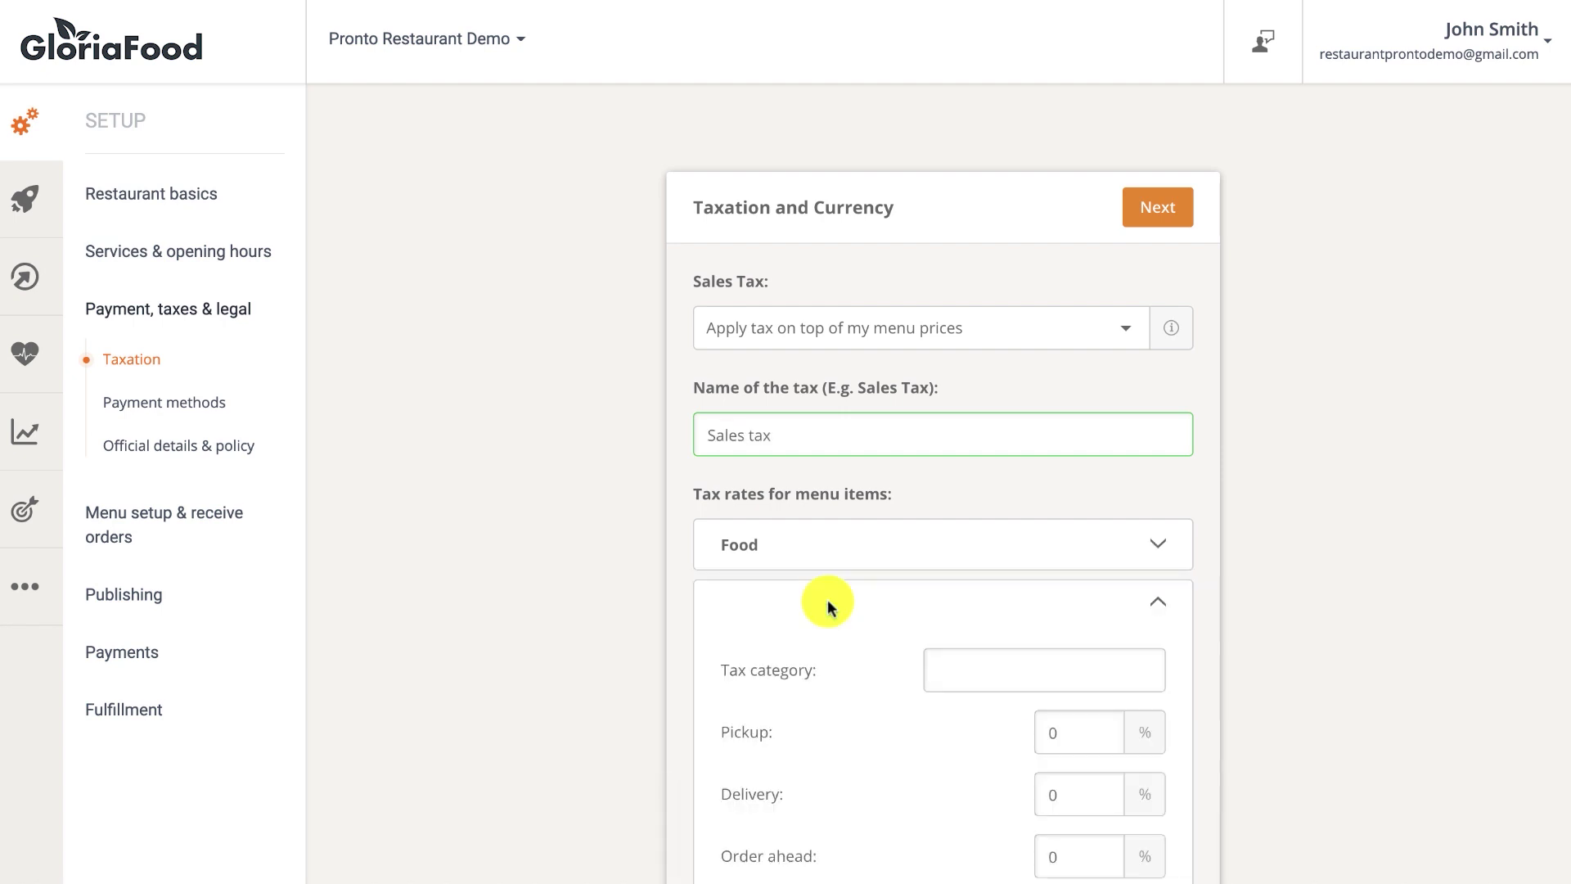
click(946, 654)
text(Drinks)
click(1044, 731)
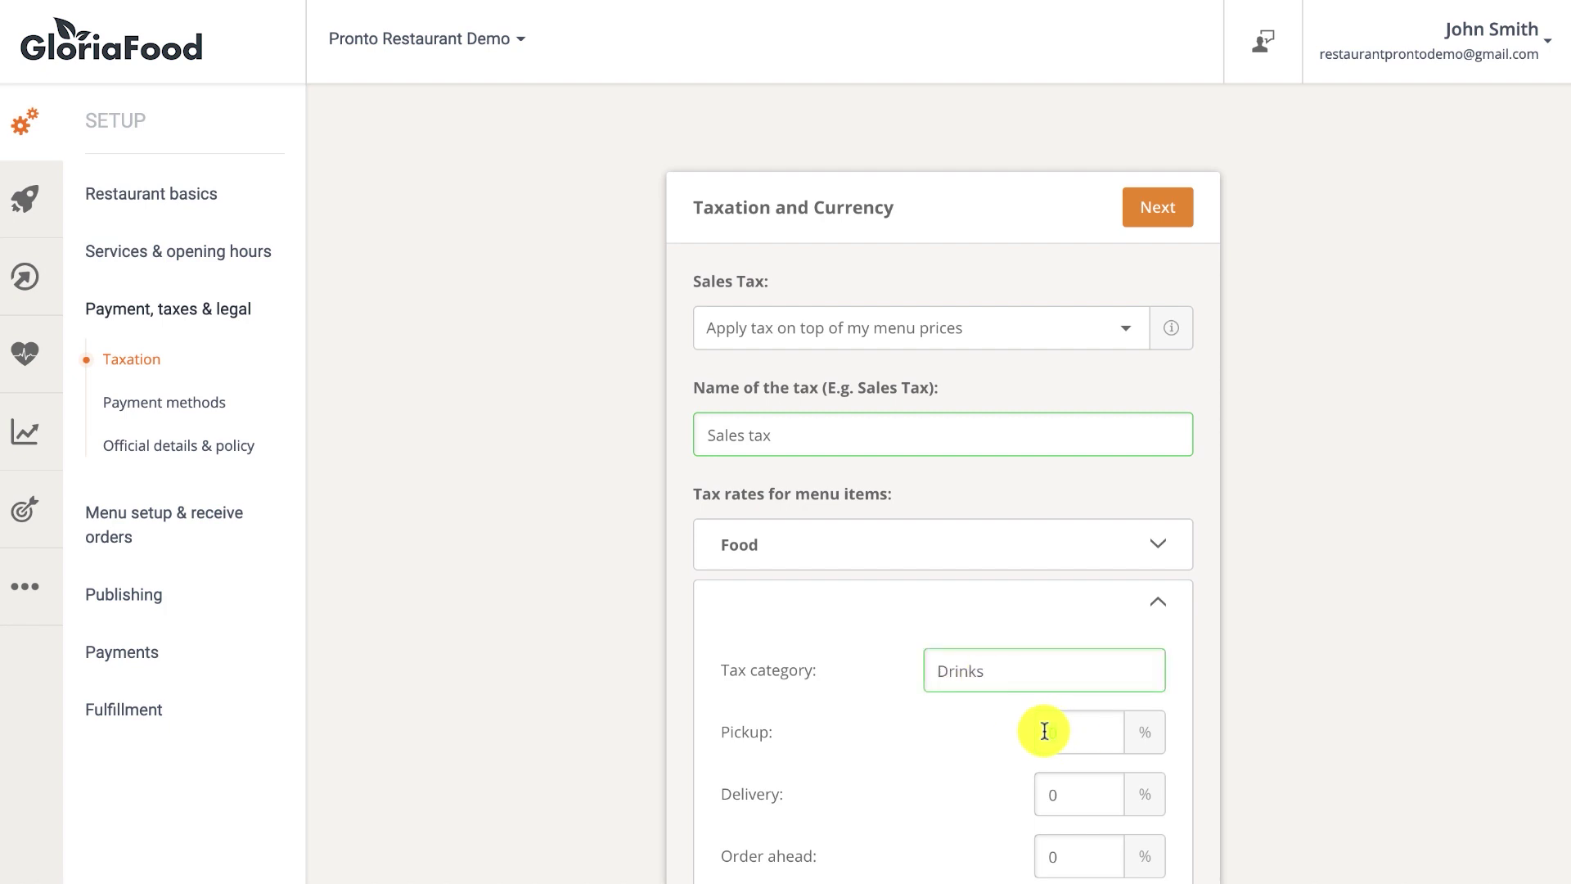
text(7)
click(1074, 784)
text(7)
Set the Drinks order-ahead rate to 7%, adjust the delivery-fee tax, save, and finish taxation.
scroll(1044, 789, down, 2)
click(1057, 717)
text(7)
scroll(1087, 723, down, 2)
click(1049, 721)
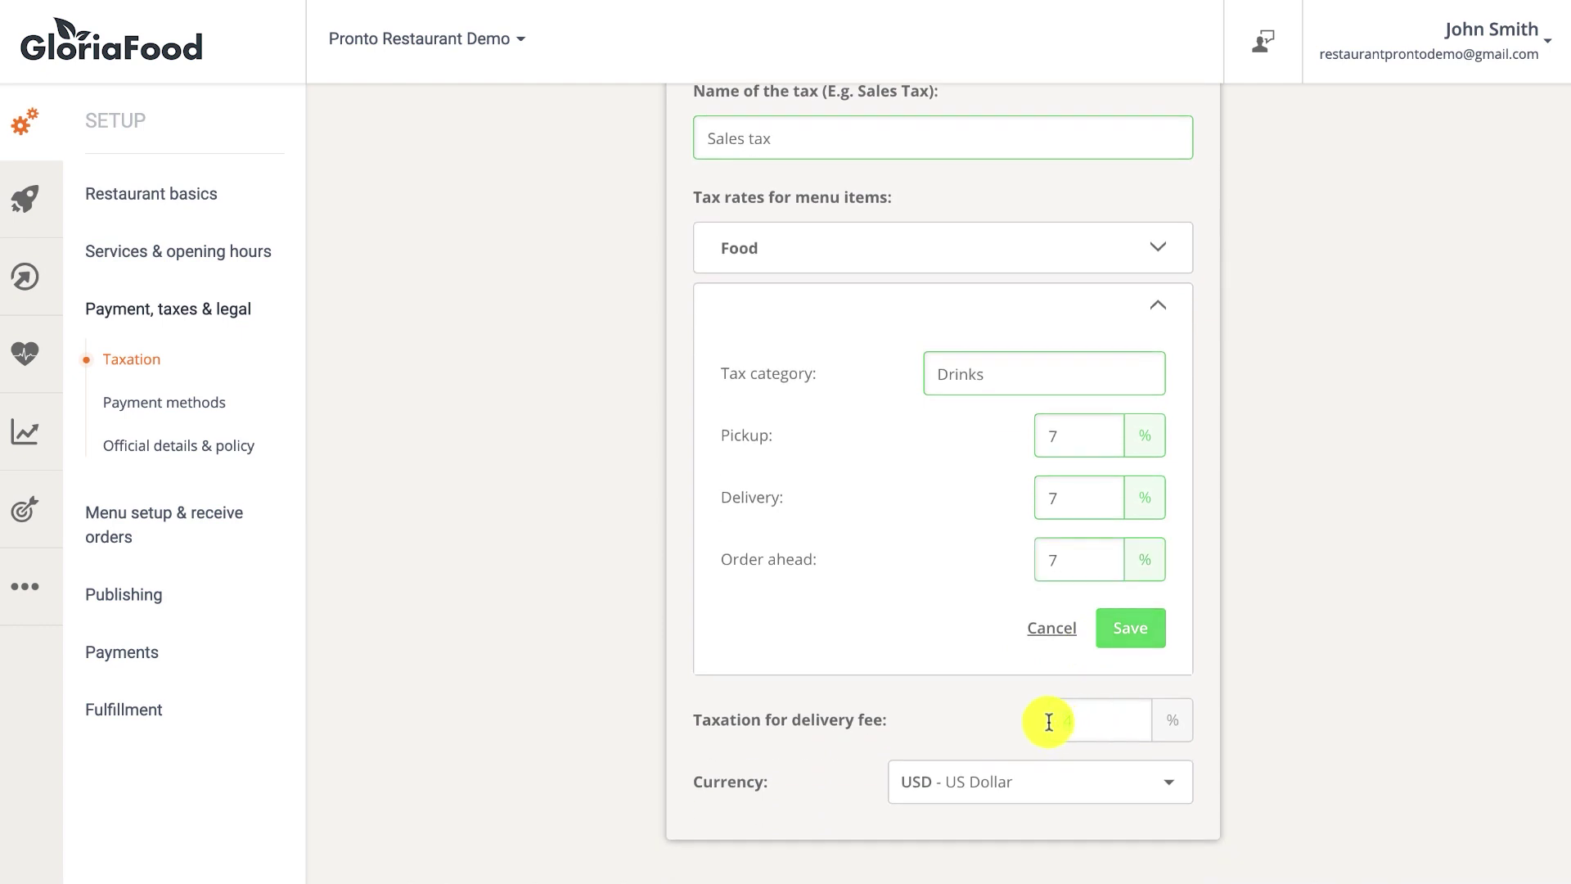
text(3.5)
click(1126, 631)
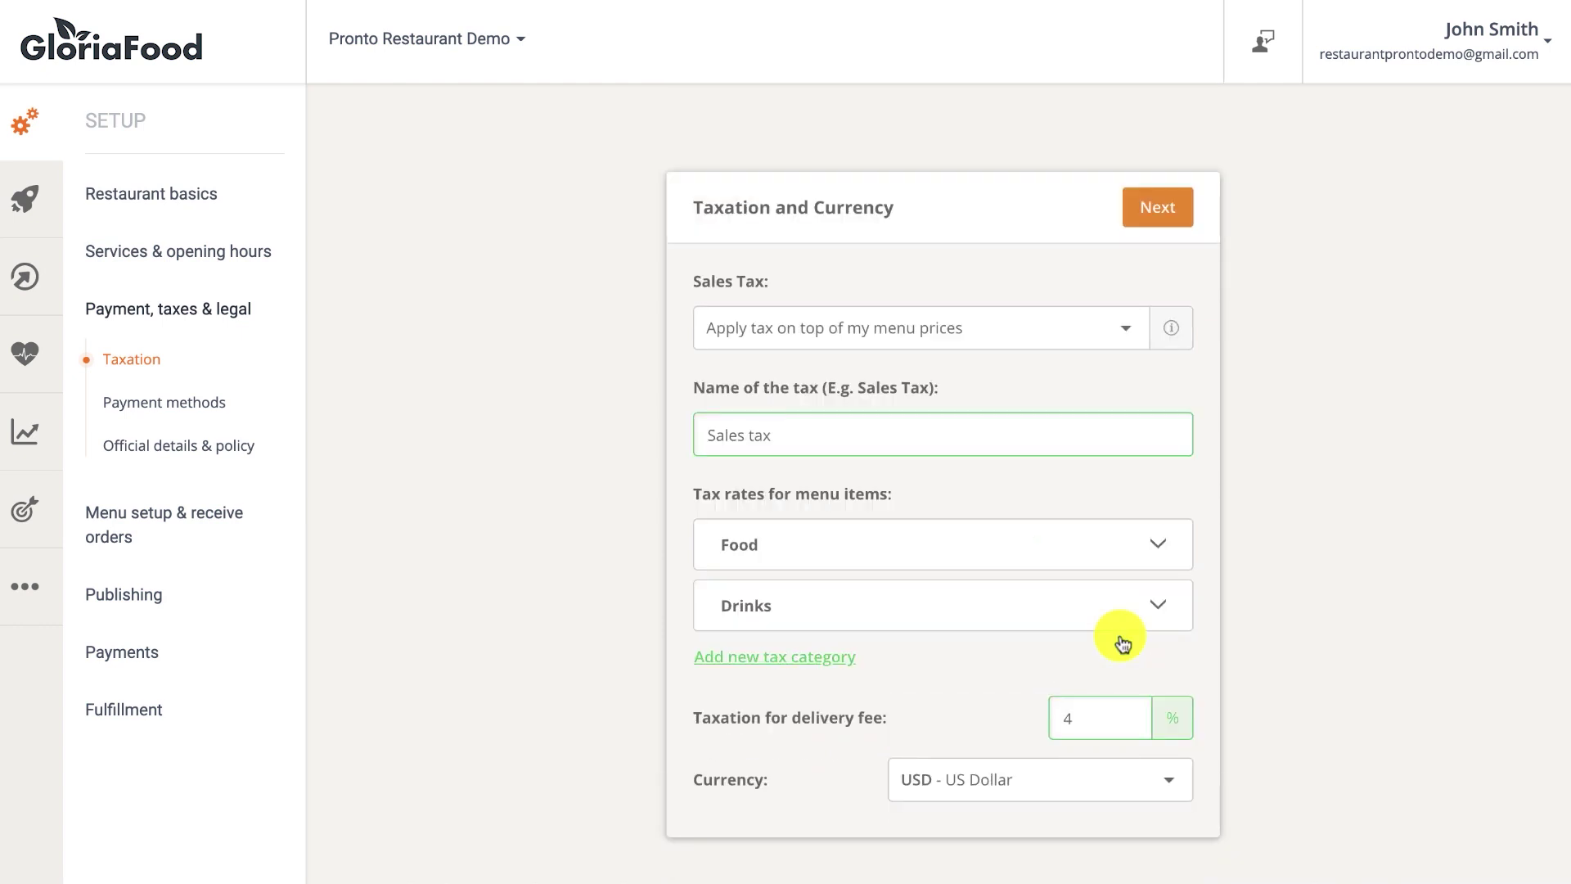
click(1149, 206)
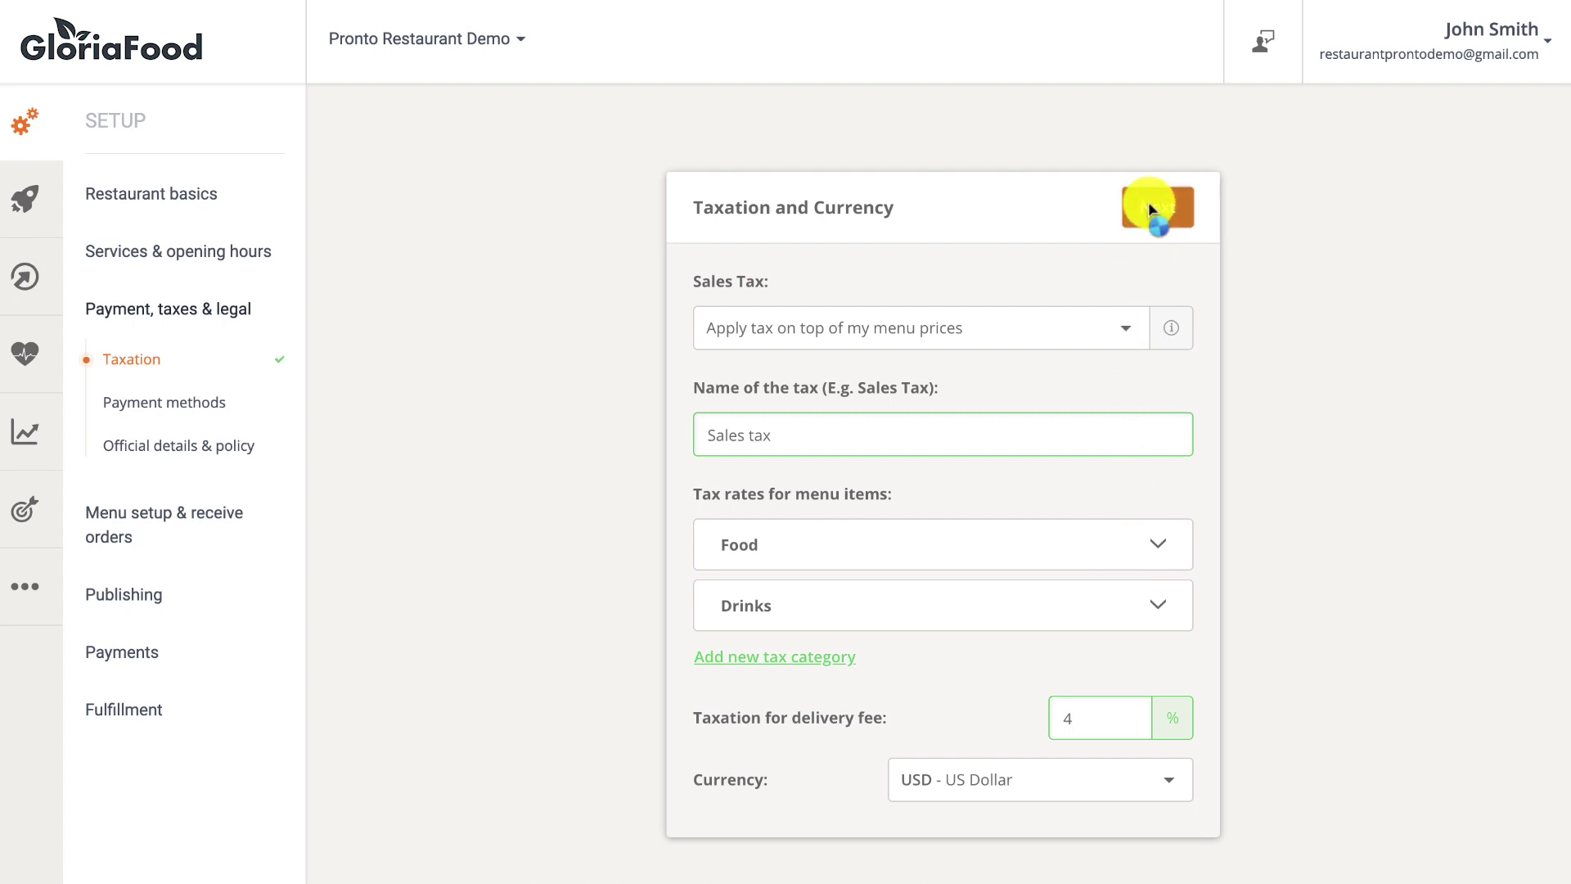
Turn off cash for pickup and enable card and phone call-back card payments for delivery.
click(1176, 388)
click(1100, 460)
click(1175, 404)
click(1084, 522)
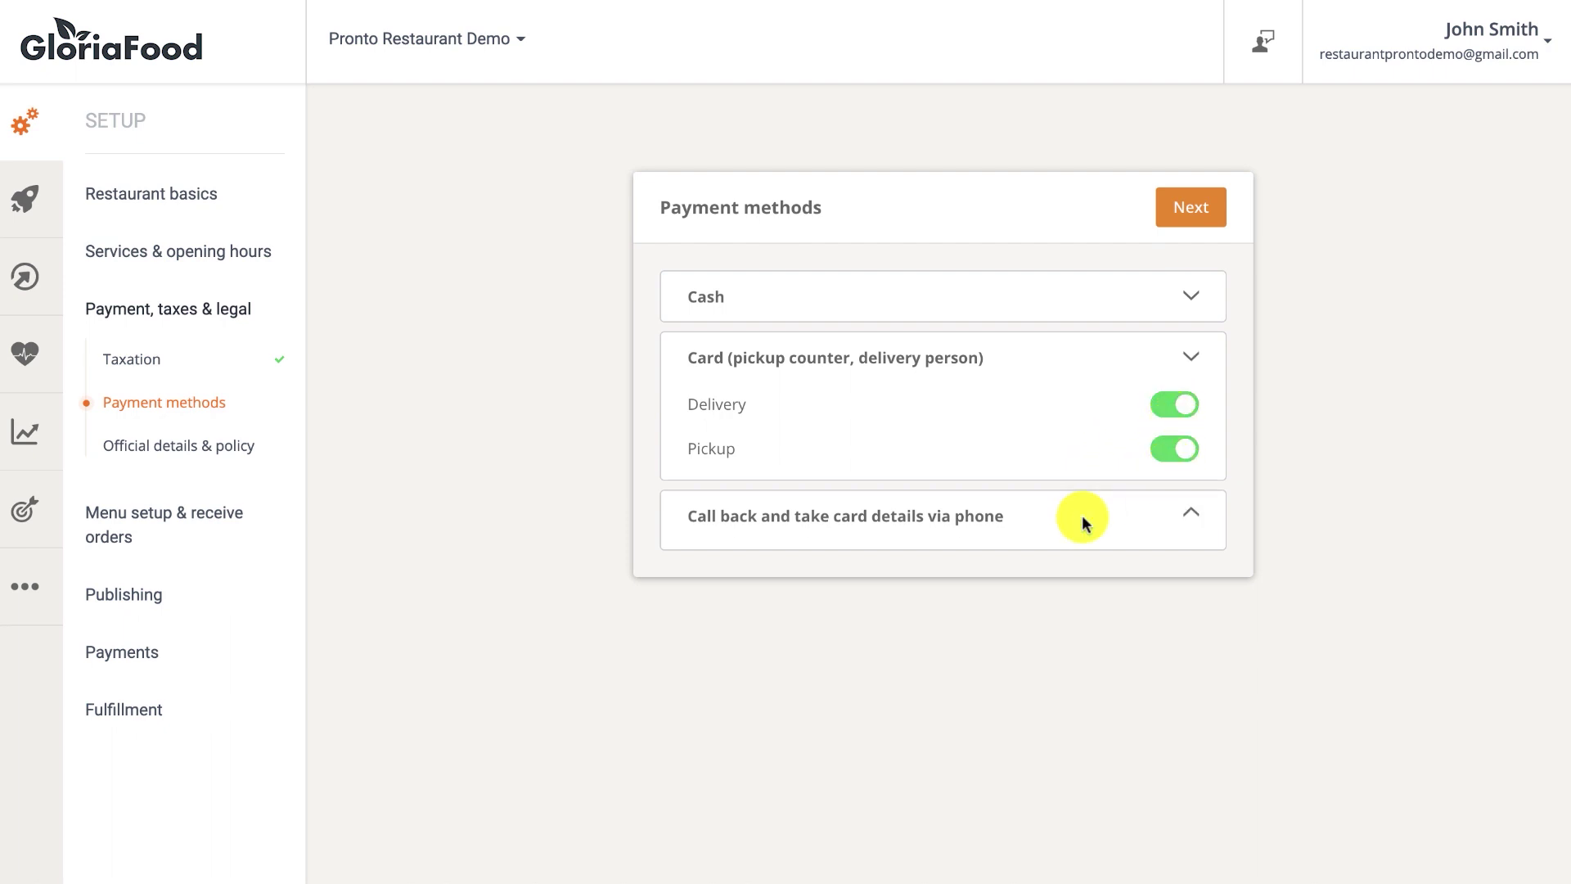
click(1175, 472)
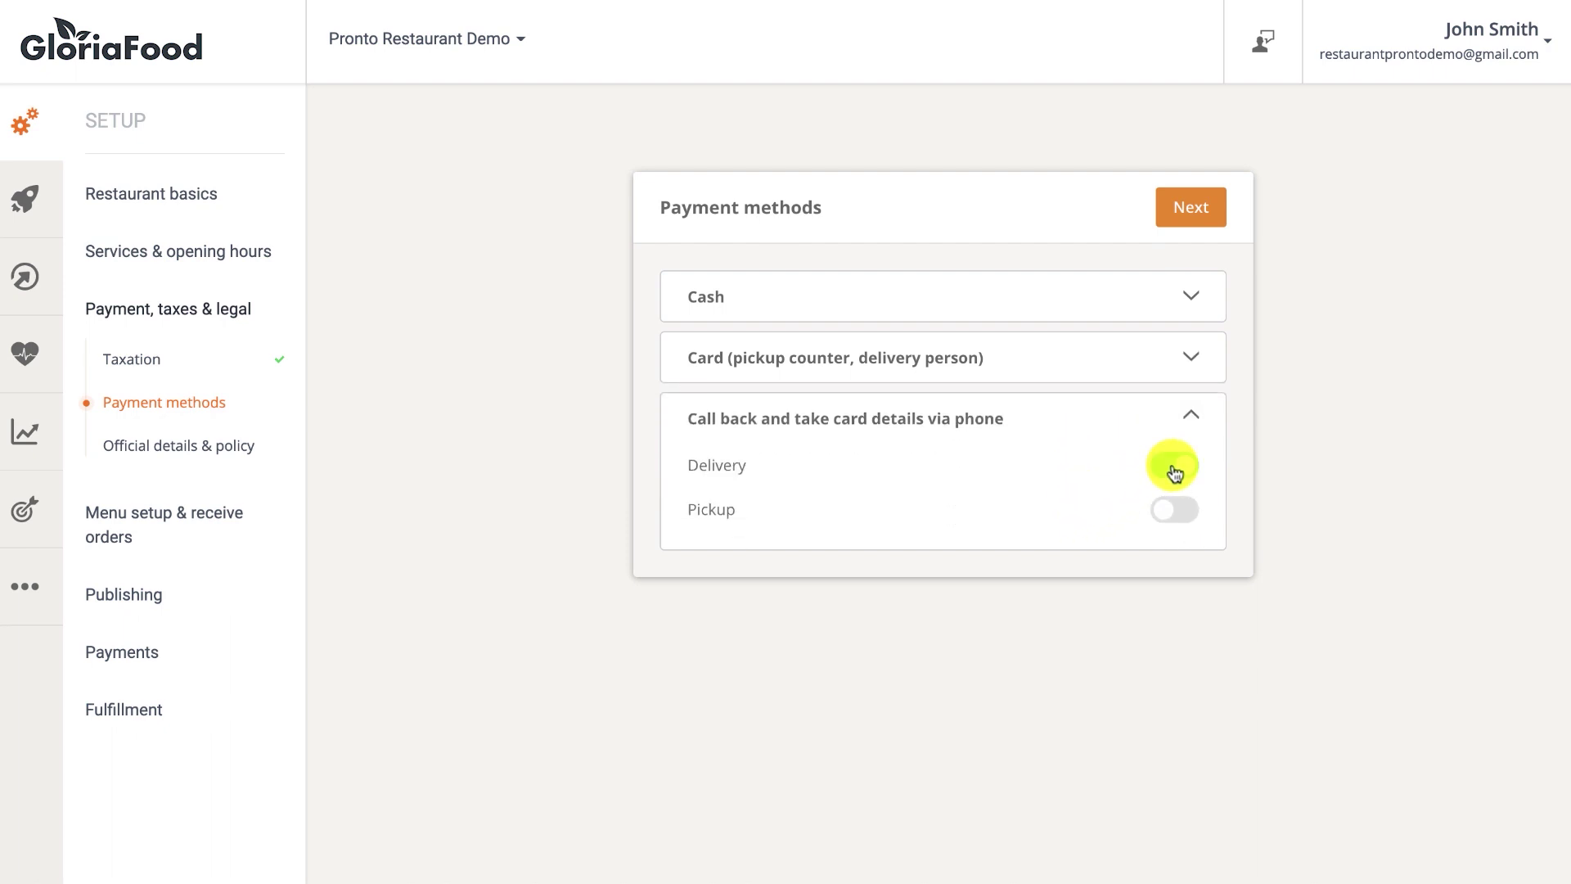
click(1181, 212)
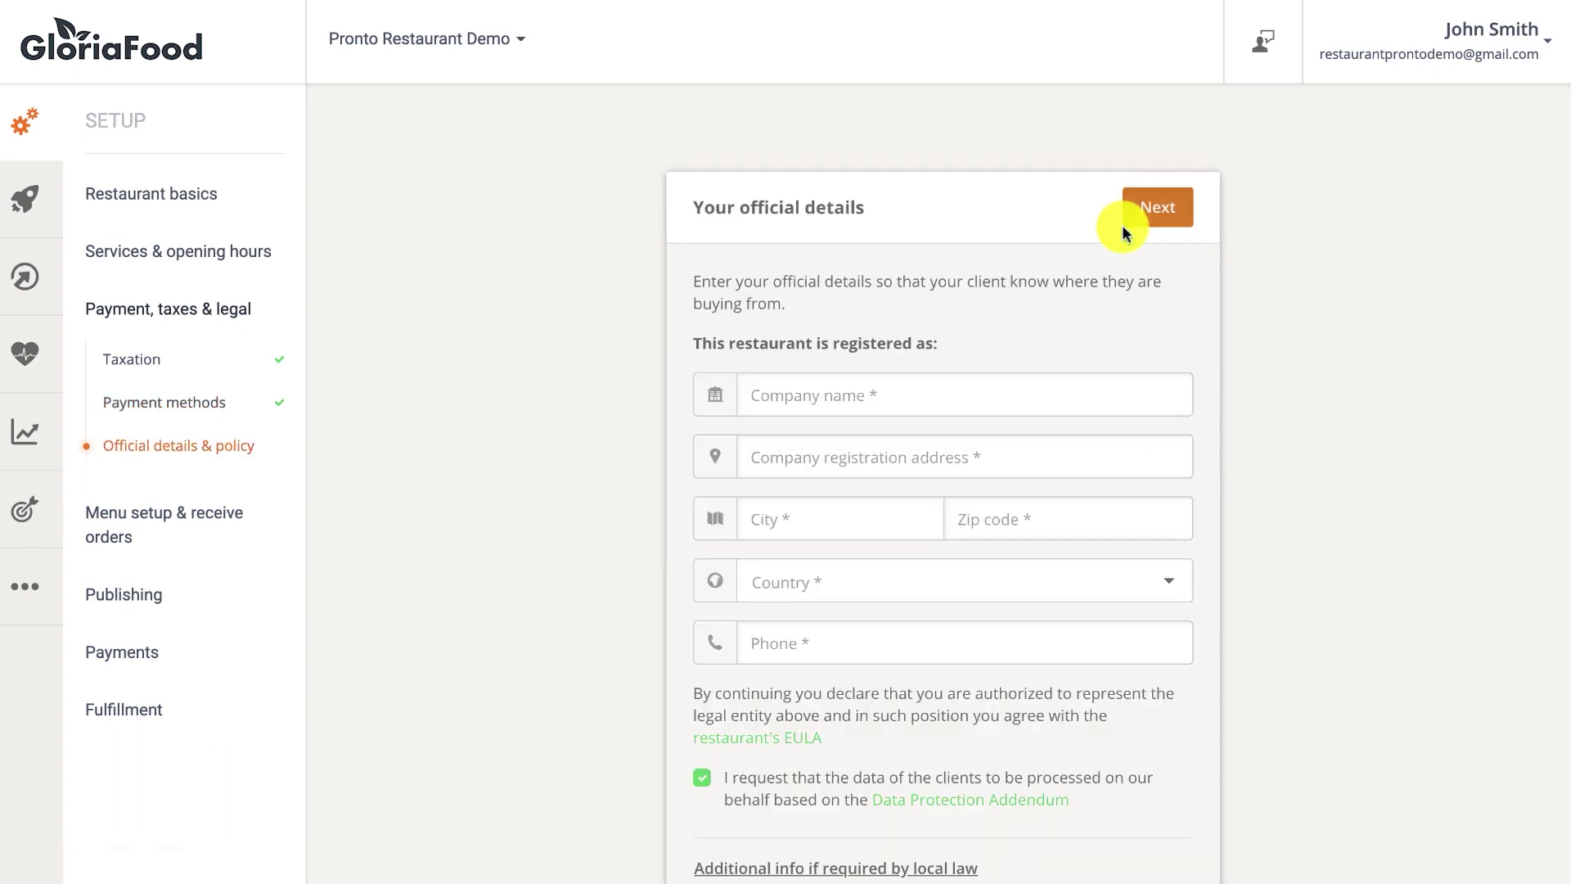
Enter the official address 12 High Street, New York, zip code 123456.
click(954, 450)
text(12 High Street)
click(911, 515)
text(New York)
click(950, 517)
text(1234)
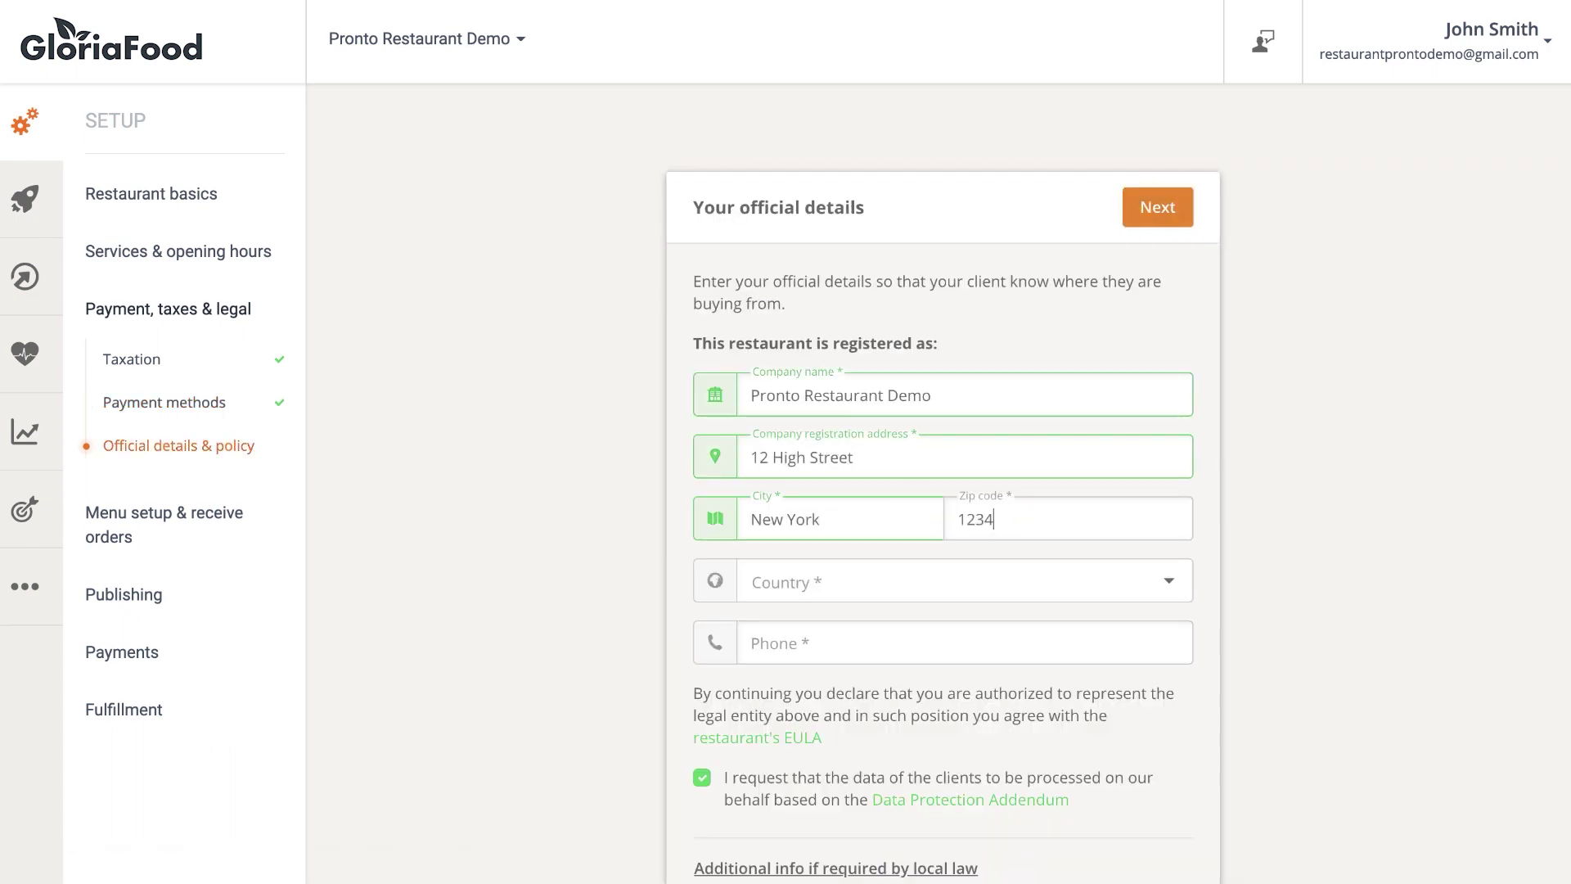
text(56)
Select United States and New York state, add the restaurant's phone number, and continue.
click(1059, 577)
text(uni)
click(866, 758)
click(866, 650)
text(new)
click(860, 603)
click(845, 696)
text(2125550123)
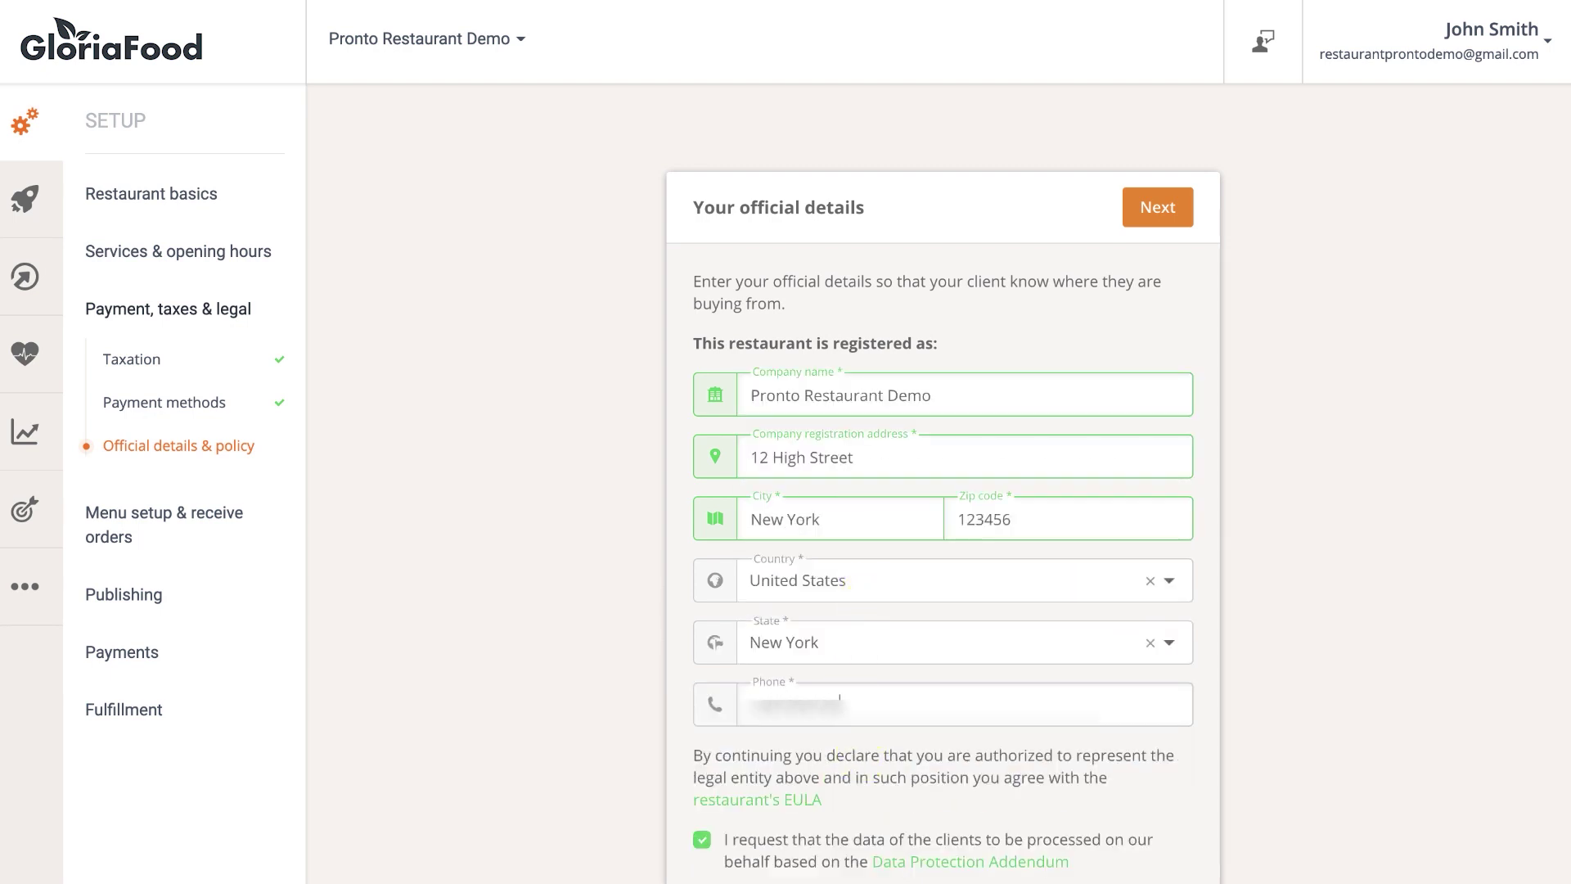
click(1140, 223)
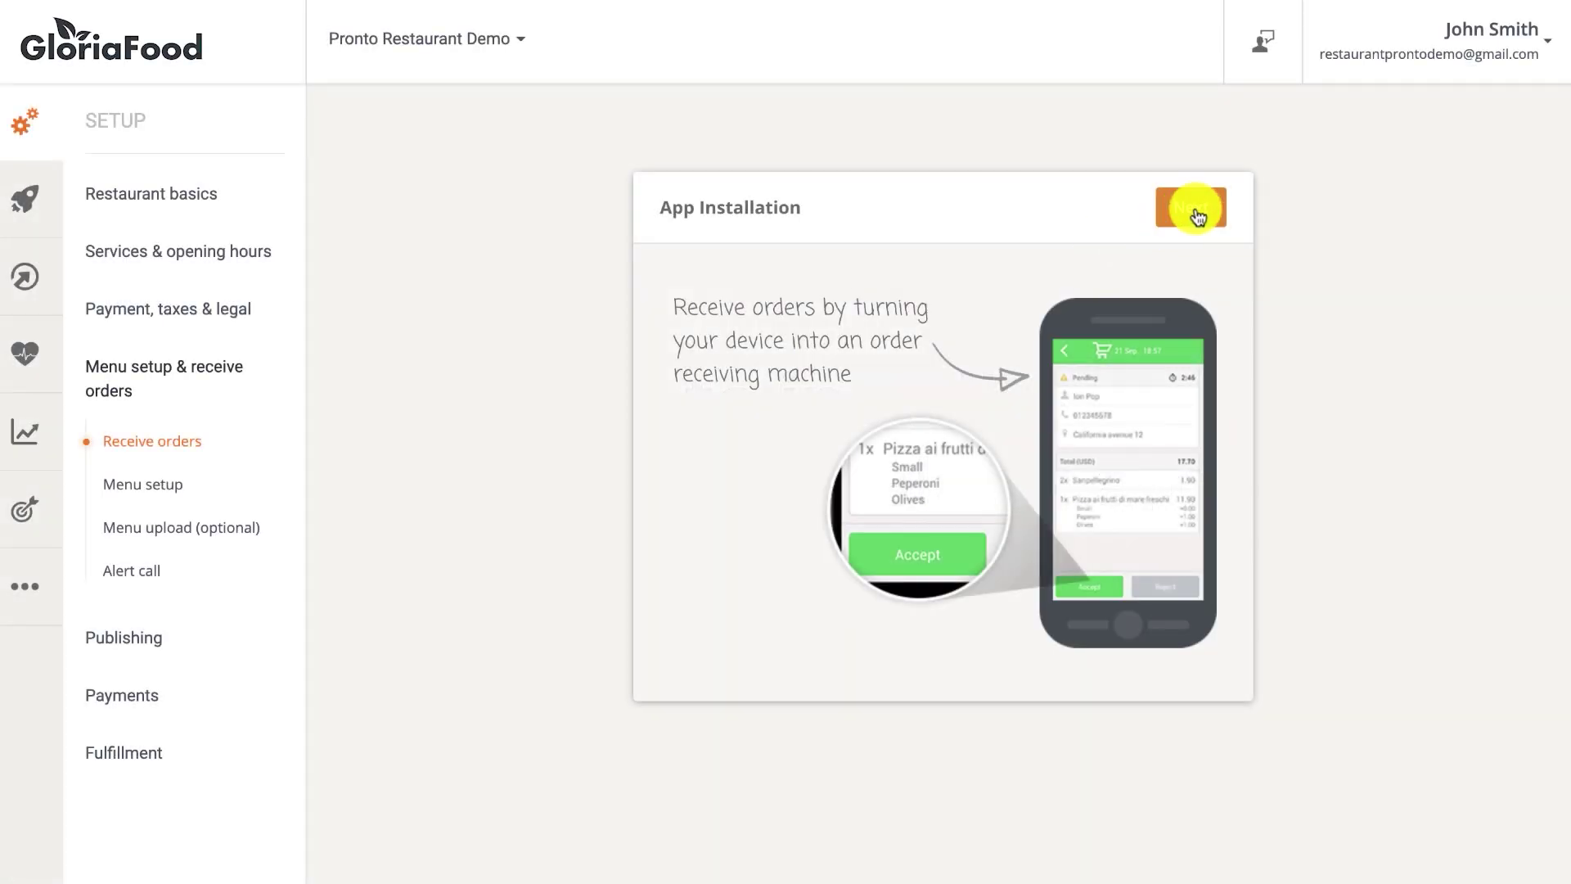
Choose smartphone installation and text the order-taking app's download link to a phone number.
click(1191, 208)
click(730, 311)
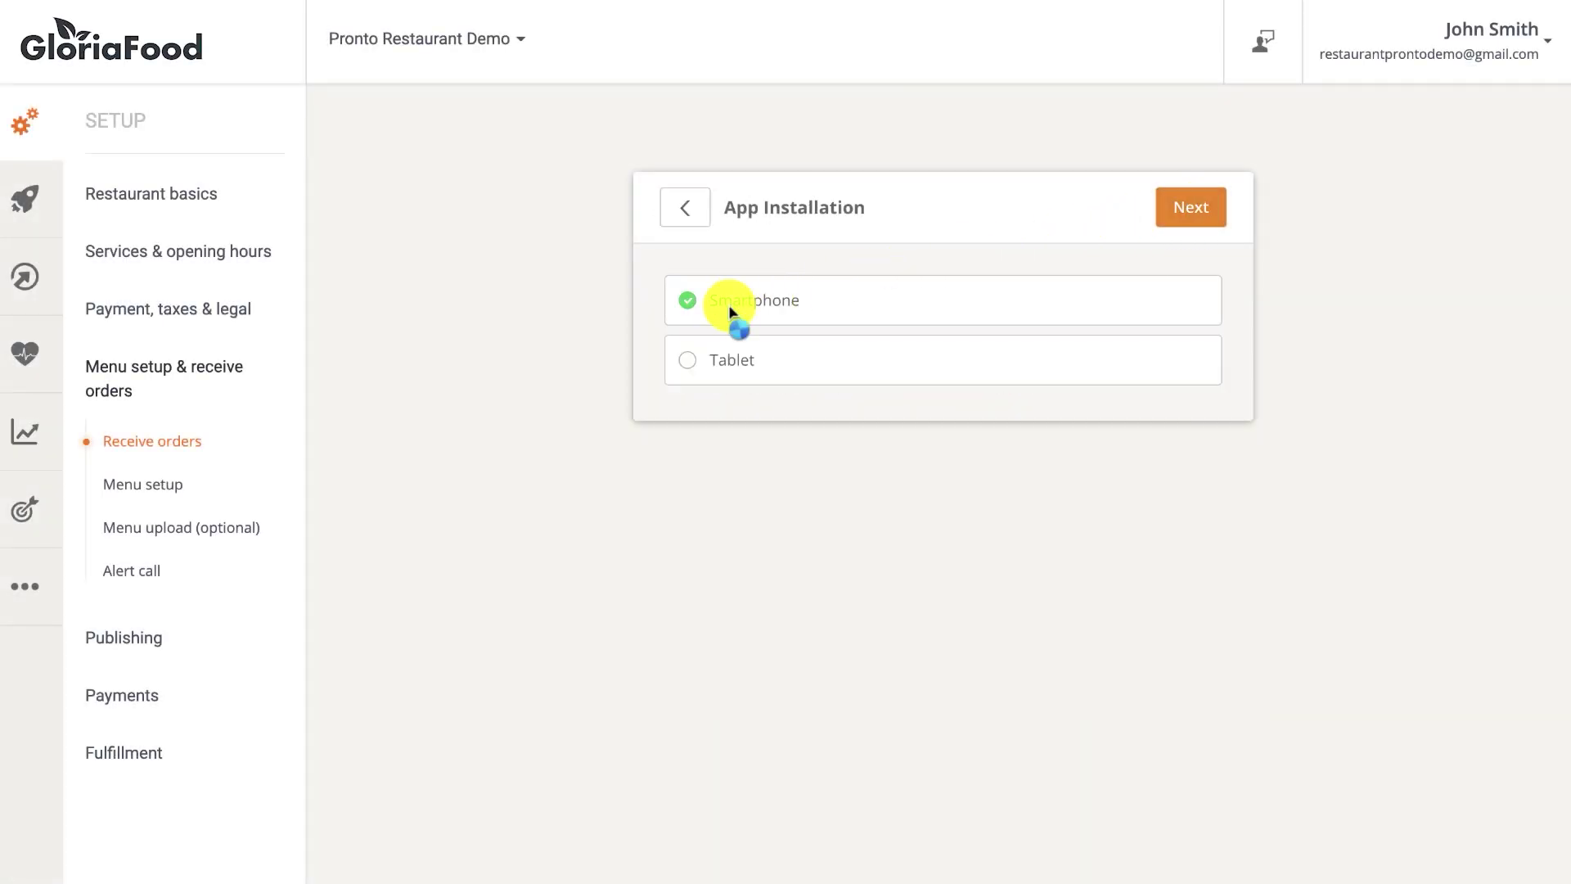
click(1172, 225)
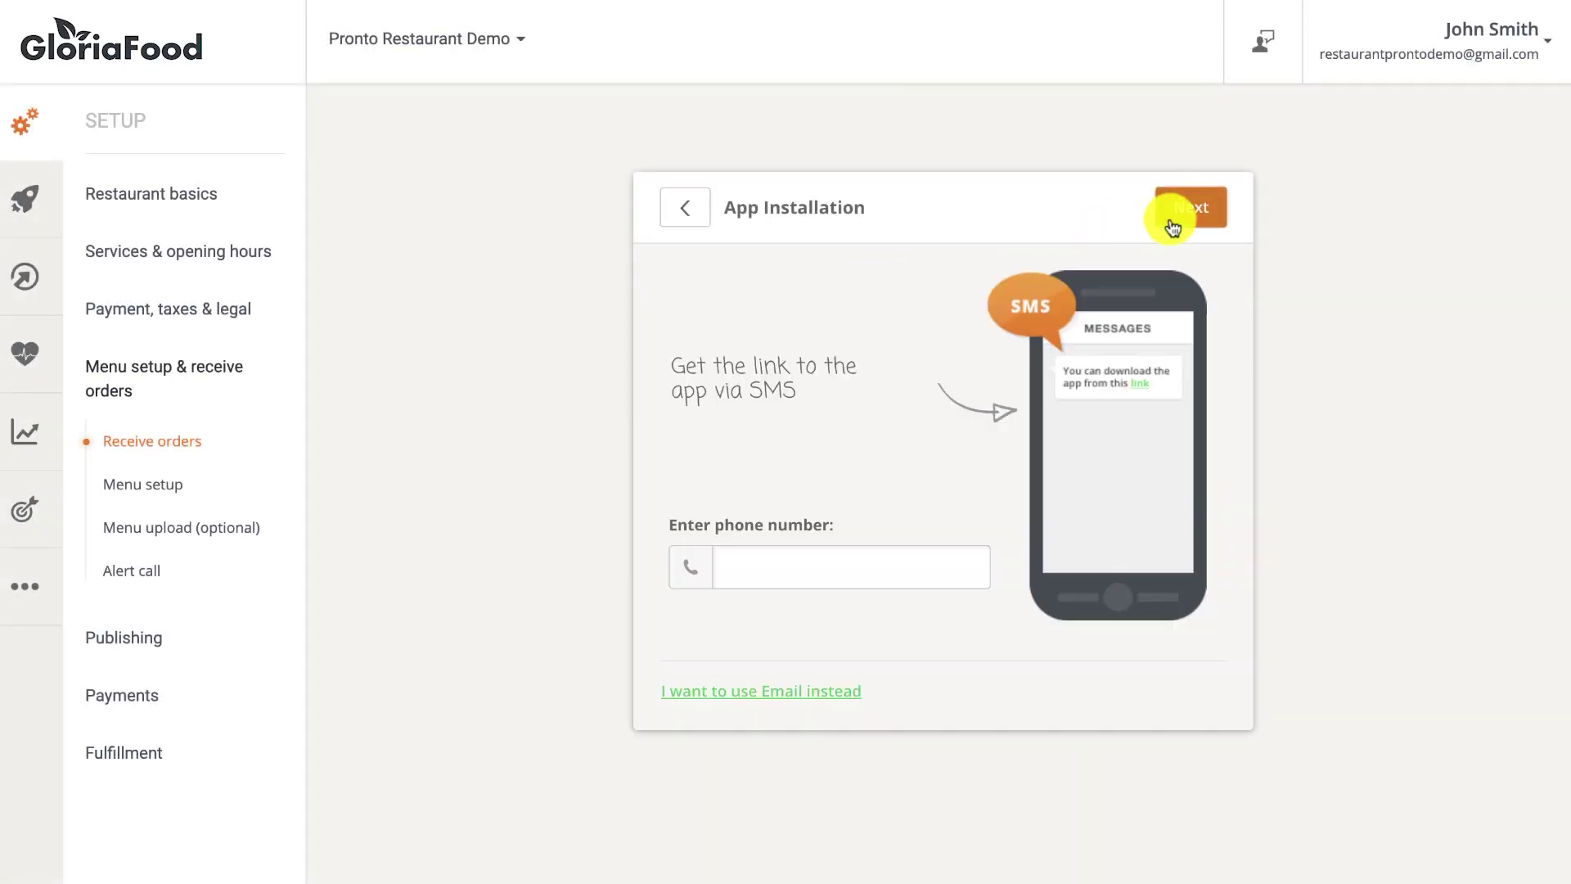
click(914, 562)
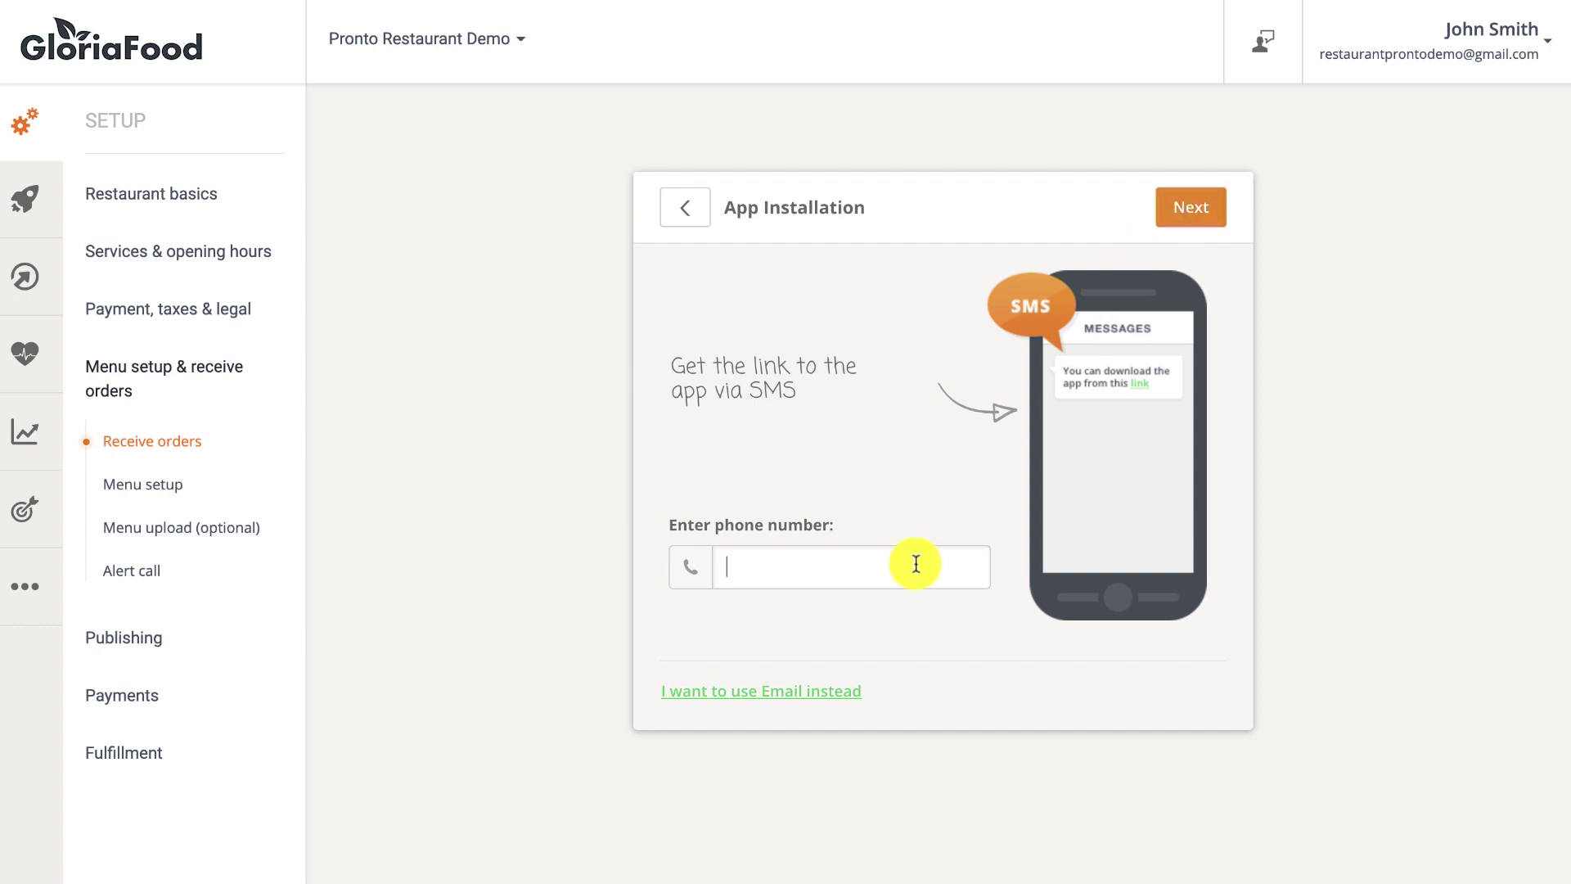
text(5551234567)
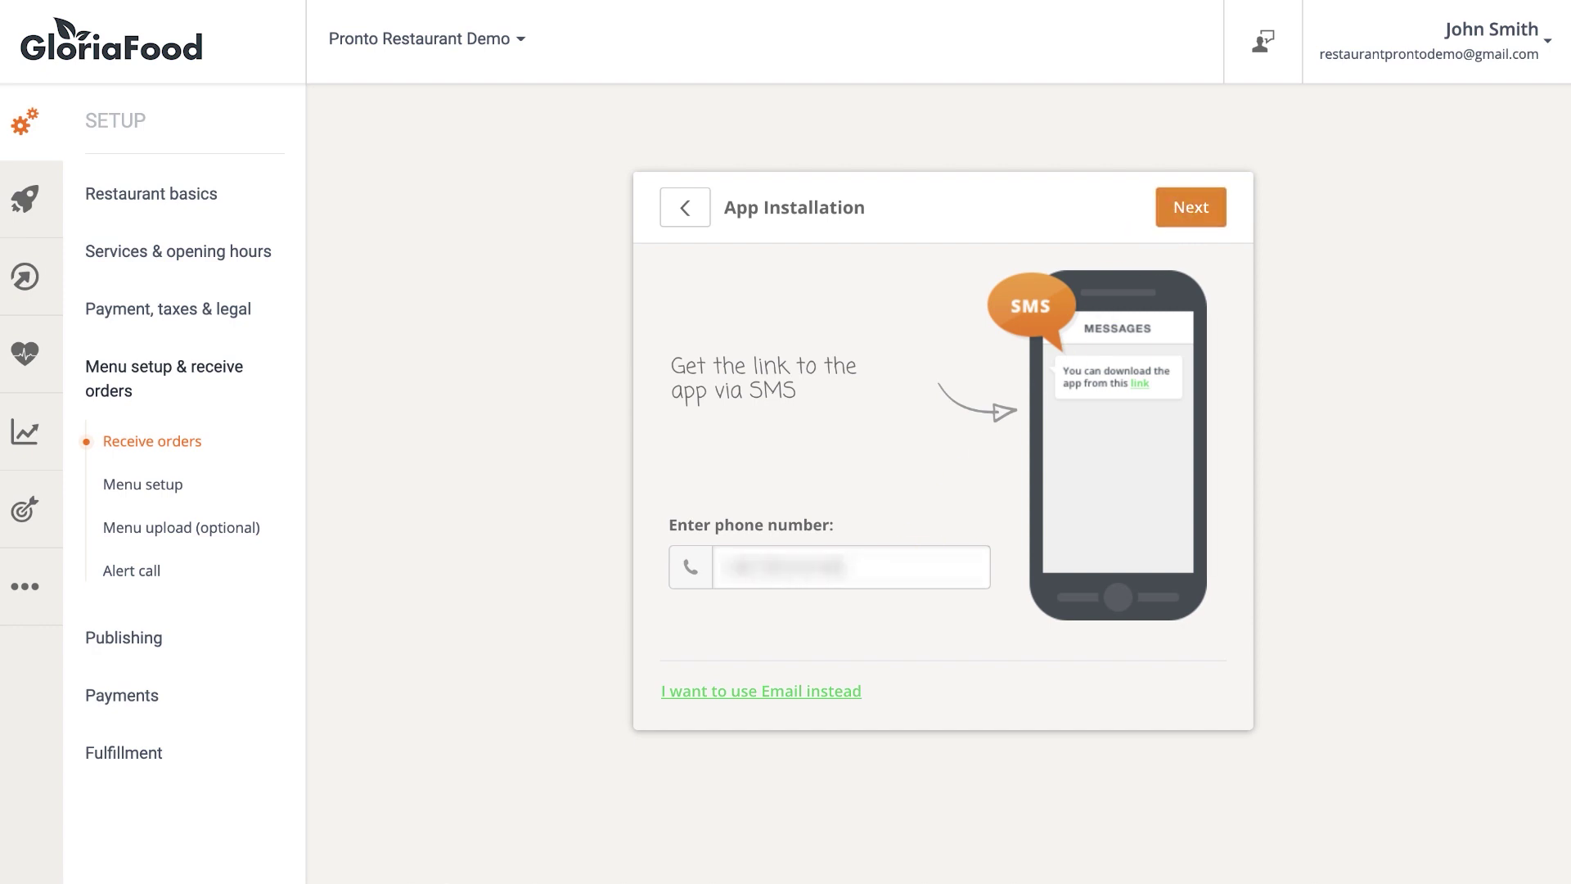
click(1200, 219)
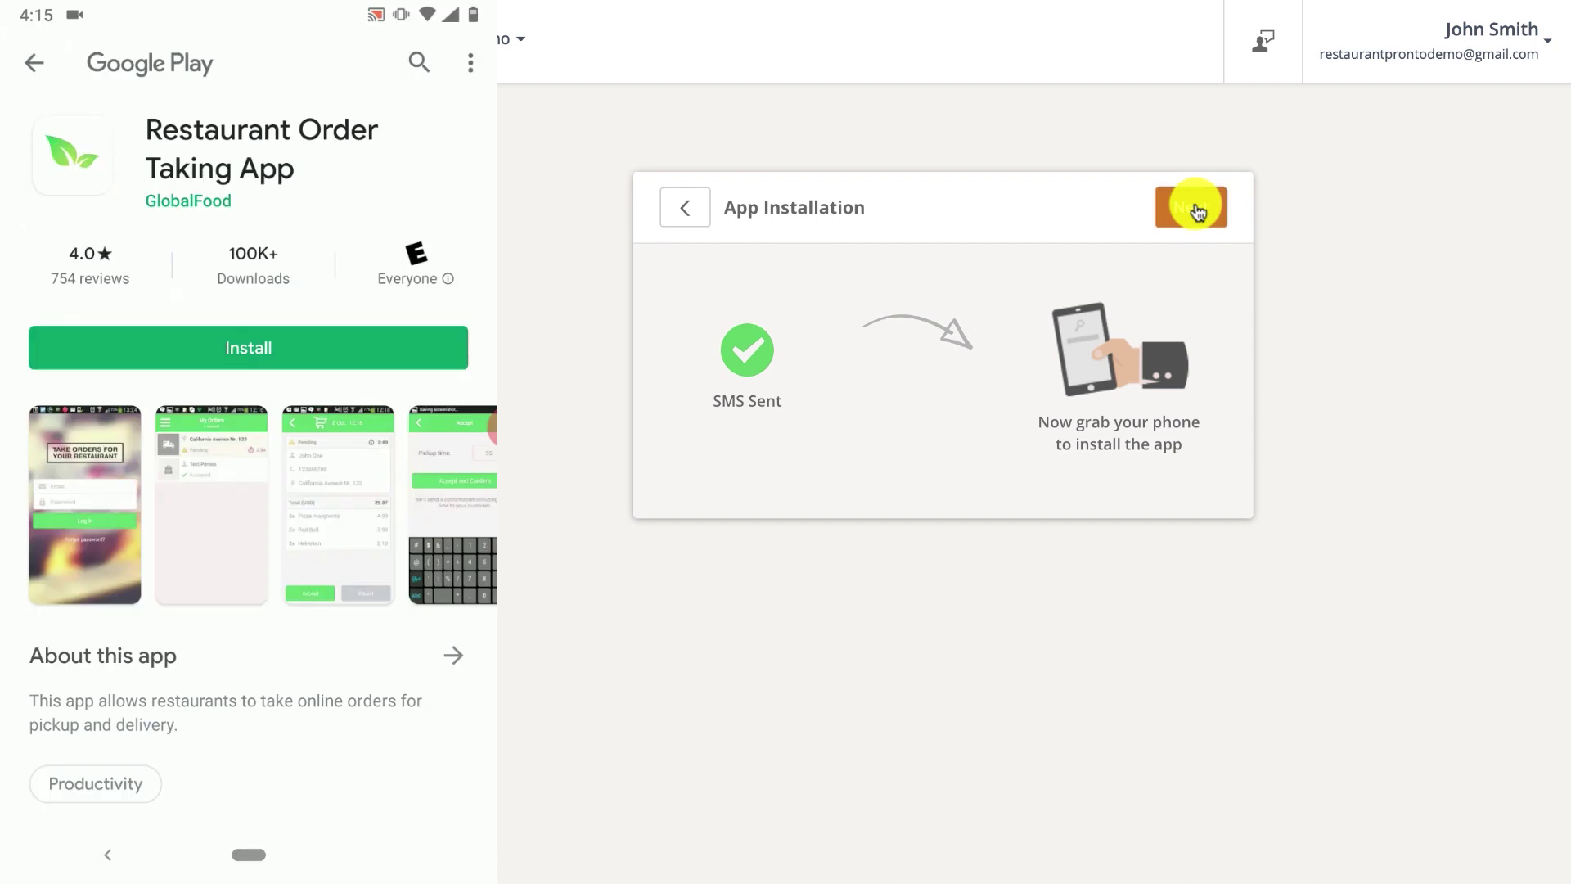
click(1195, 207)
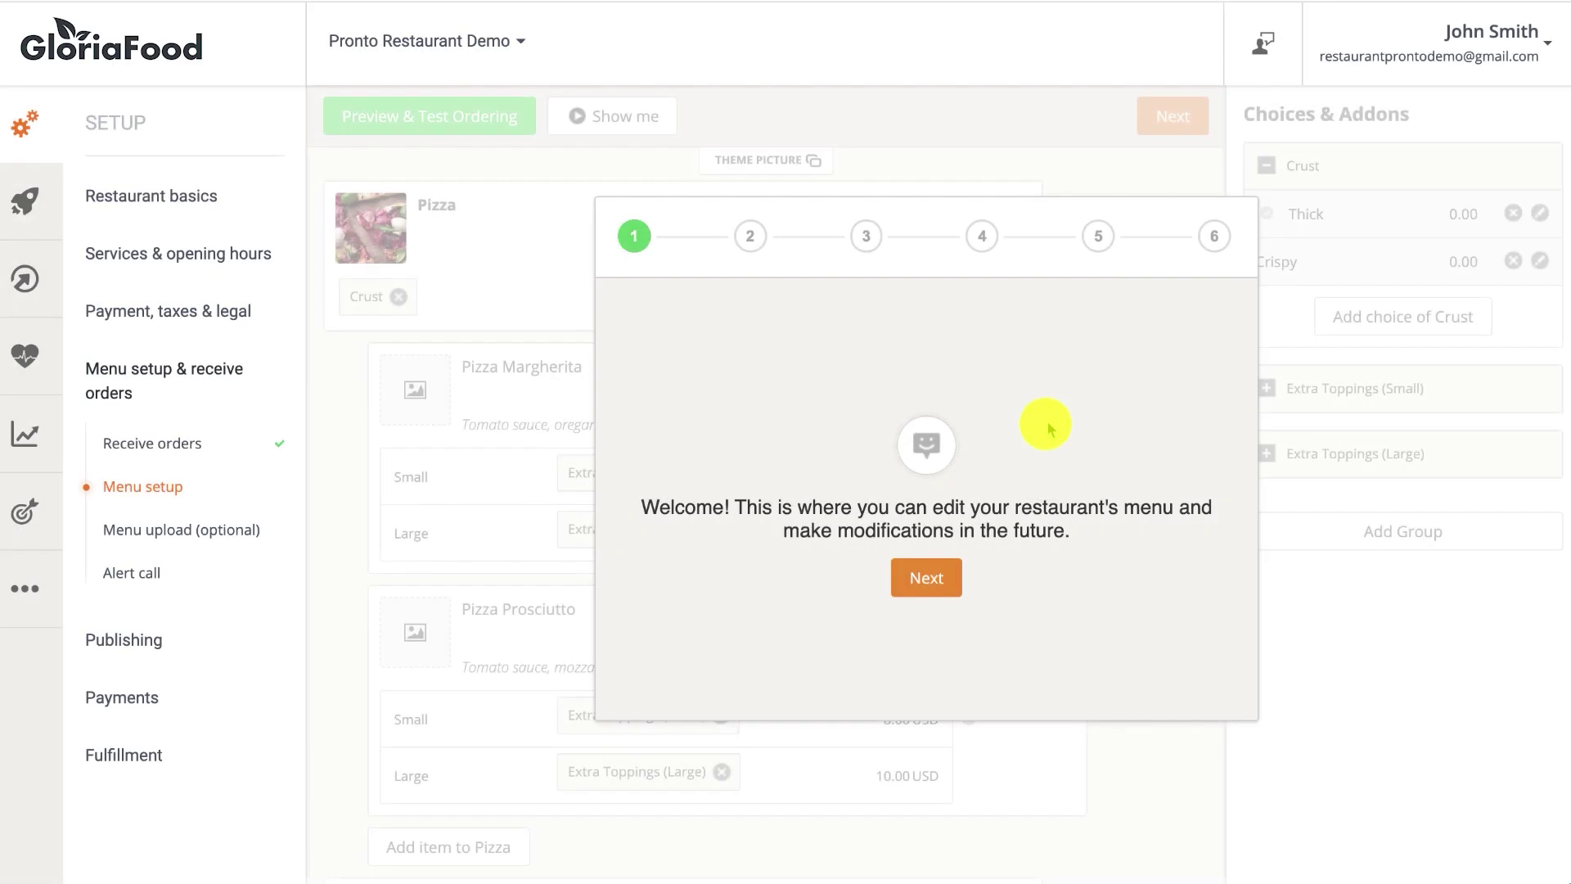
Step through the menu setup walkthrough and play the menu editor tutorial video.
click(933, 573)
click(933, 572)
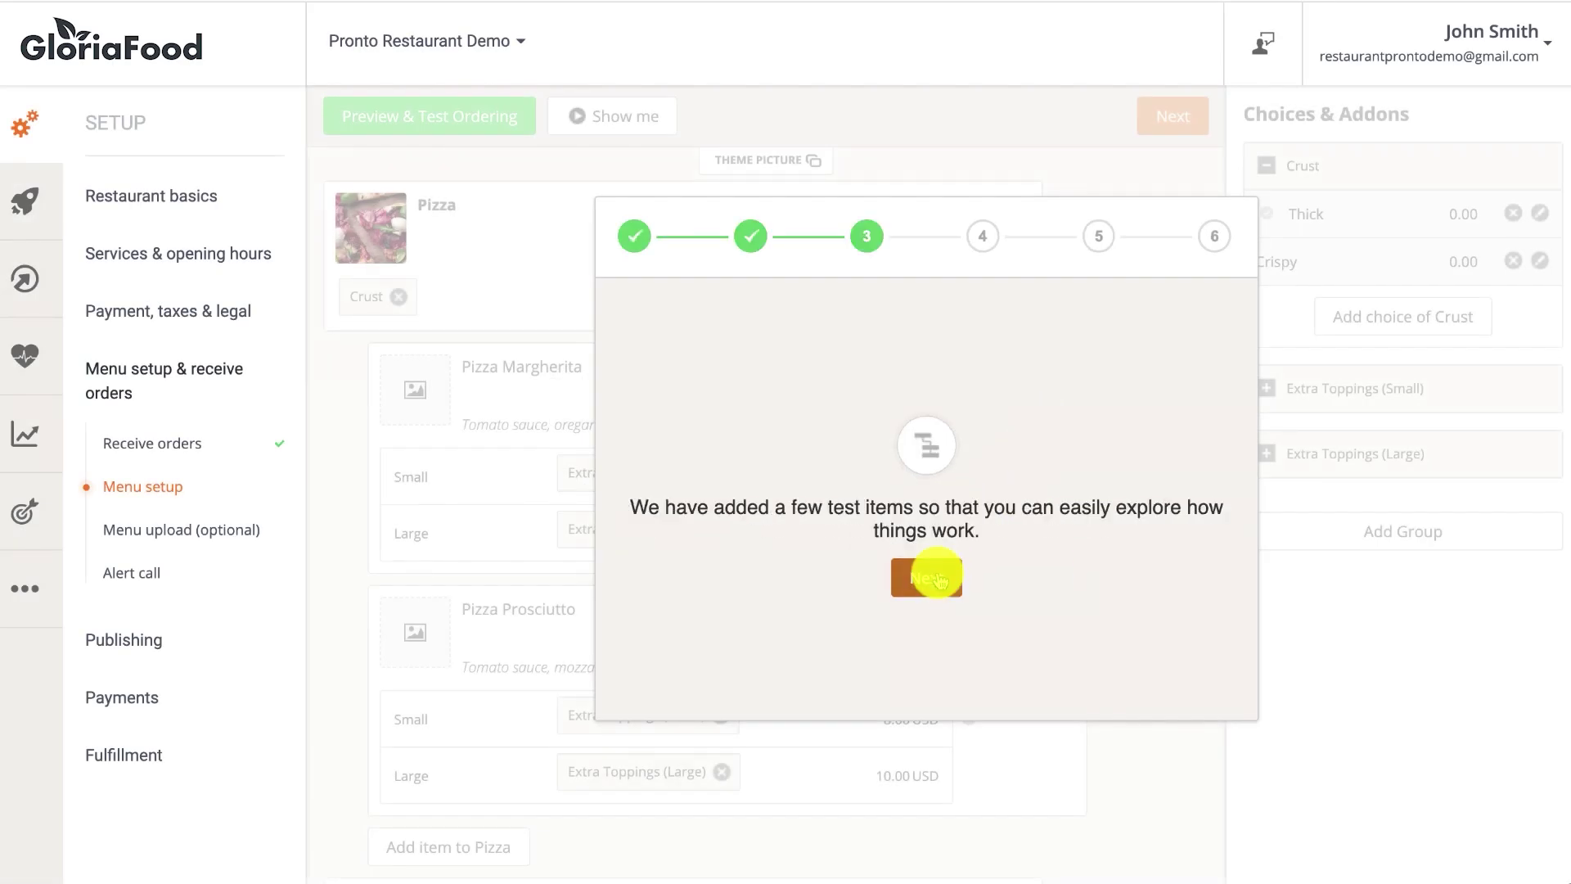
click(933, 573)
click(937, 575)
click(937, 603)
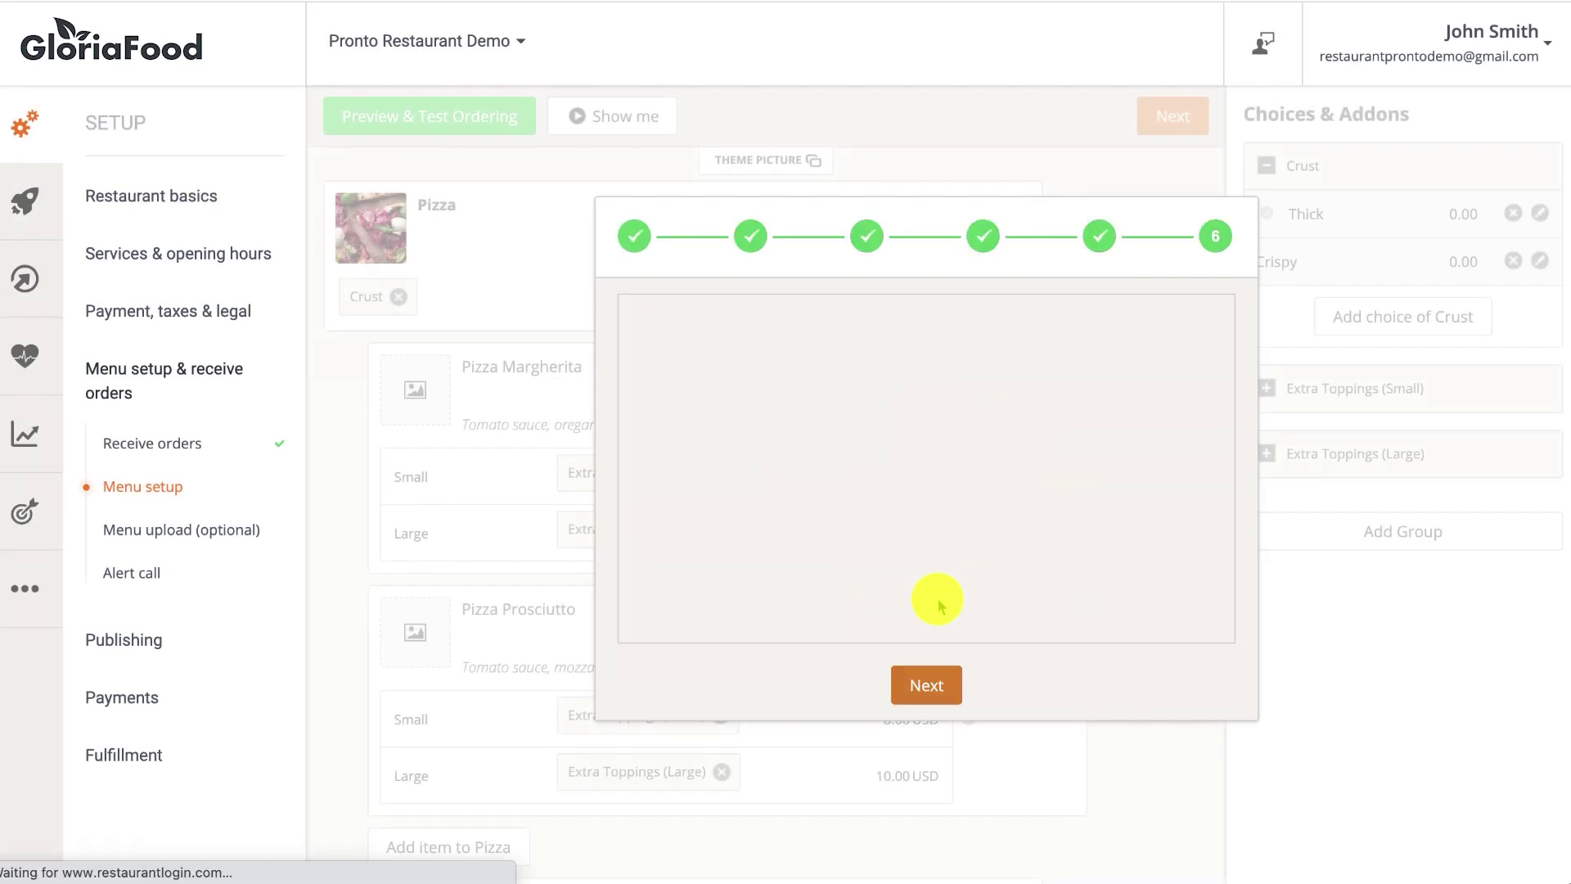
click(940, 468)
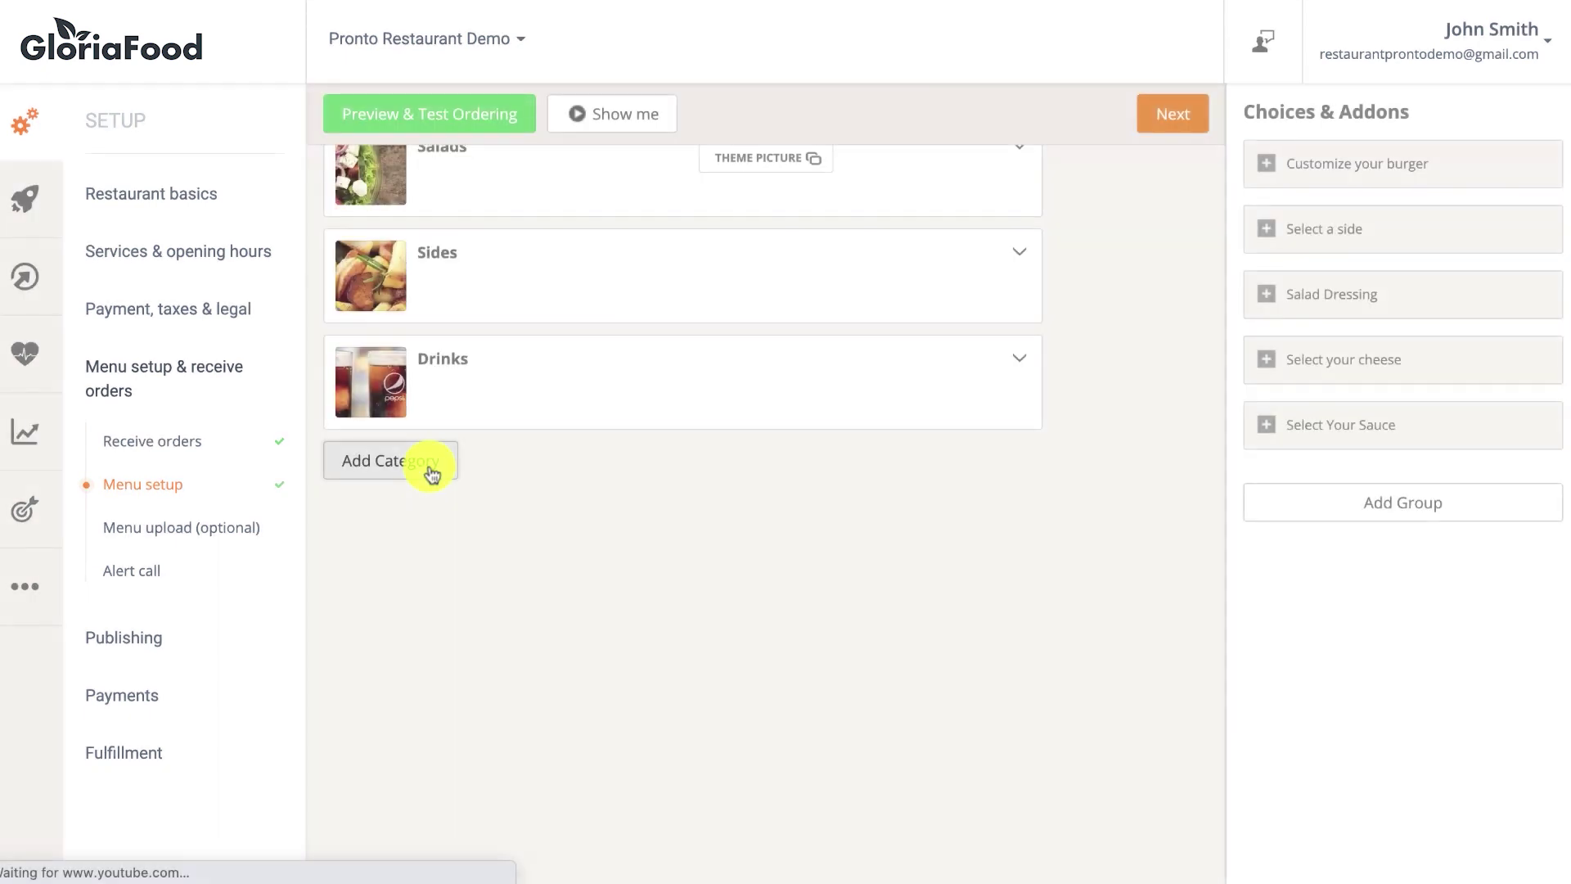
Create a Pizza category described as 'Traditional homemade pizza'.
click(432, 475)
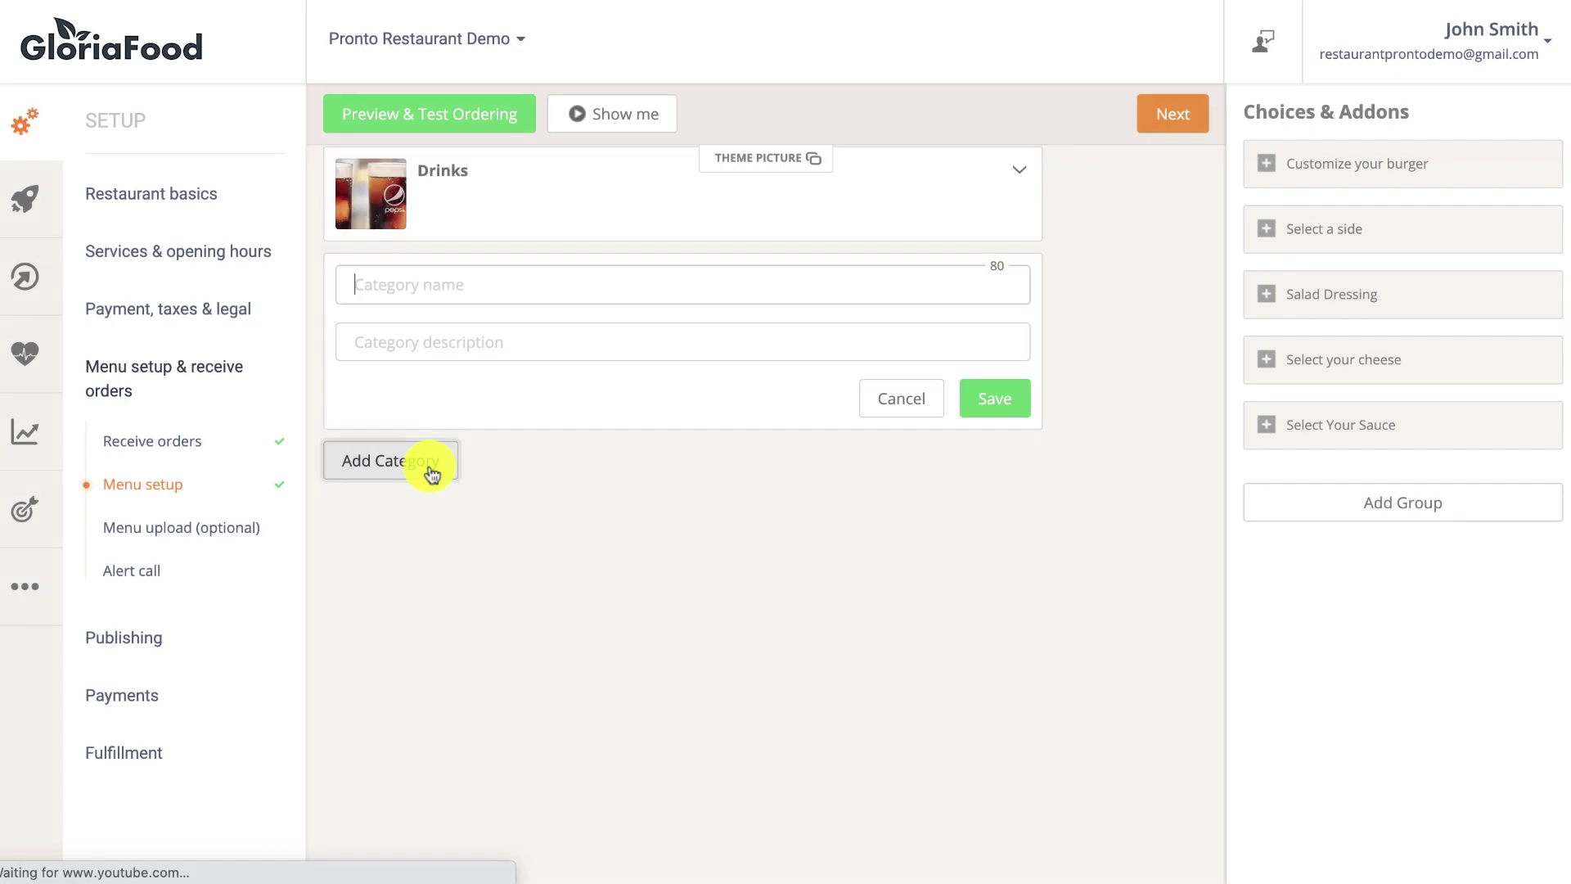
click(442, 285)
click(425, 333)
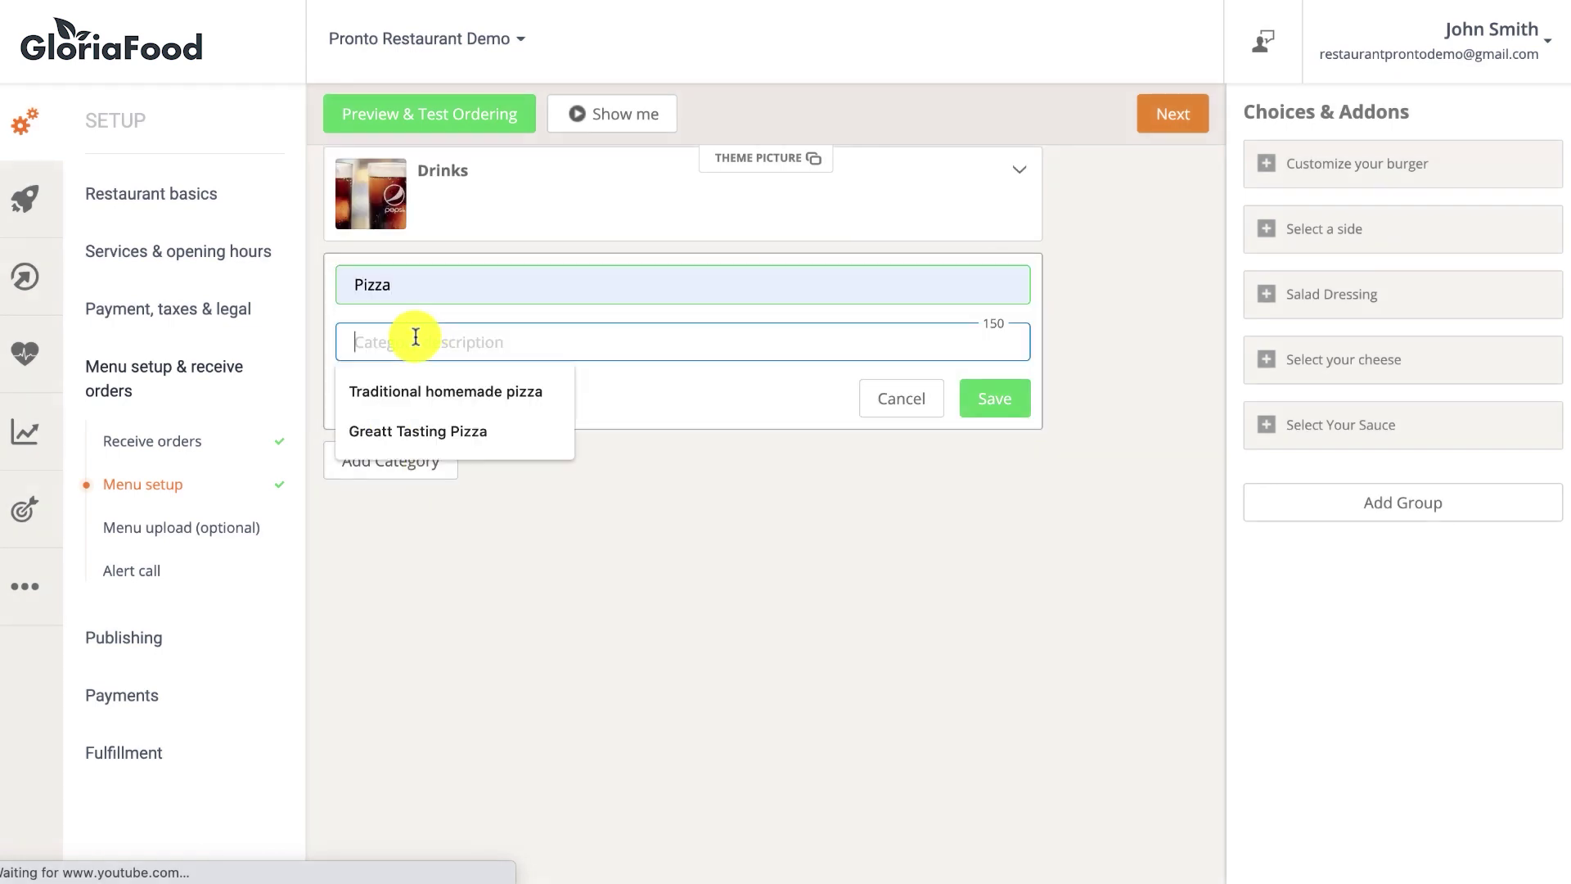
click(410, 392)
Add a Cheese Pizza item with the suggested price and description.
click(993, 409)
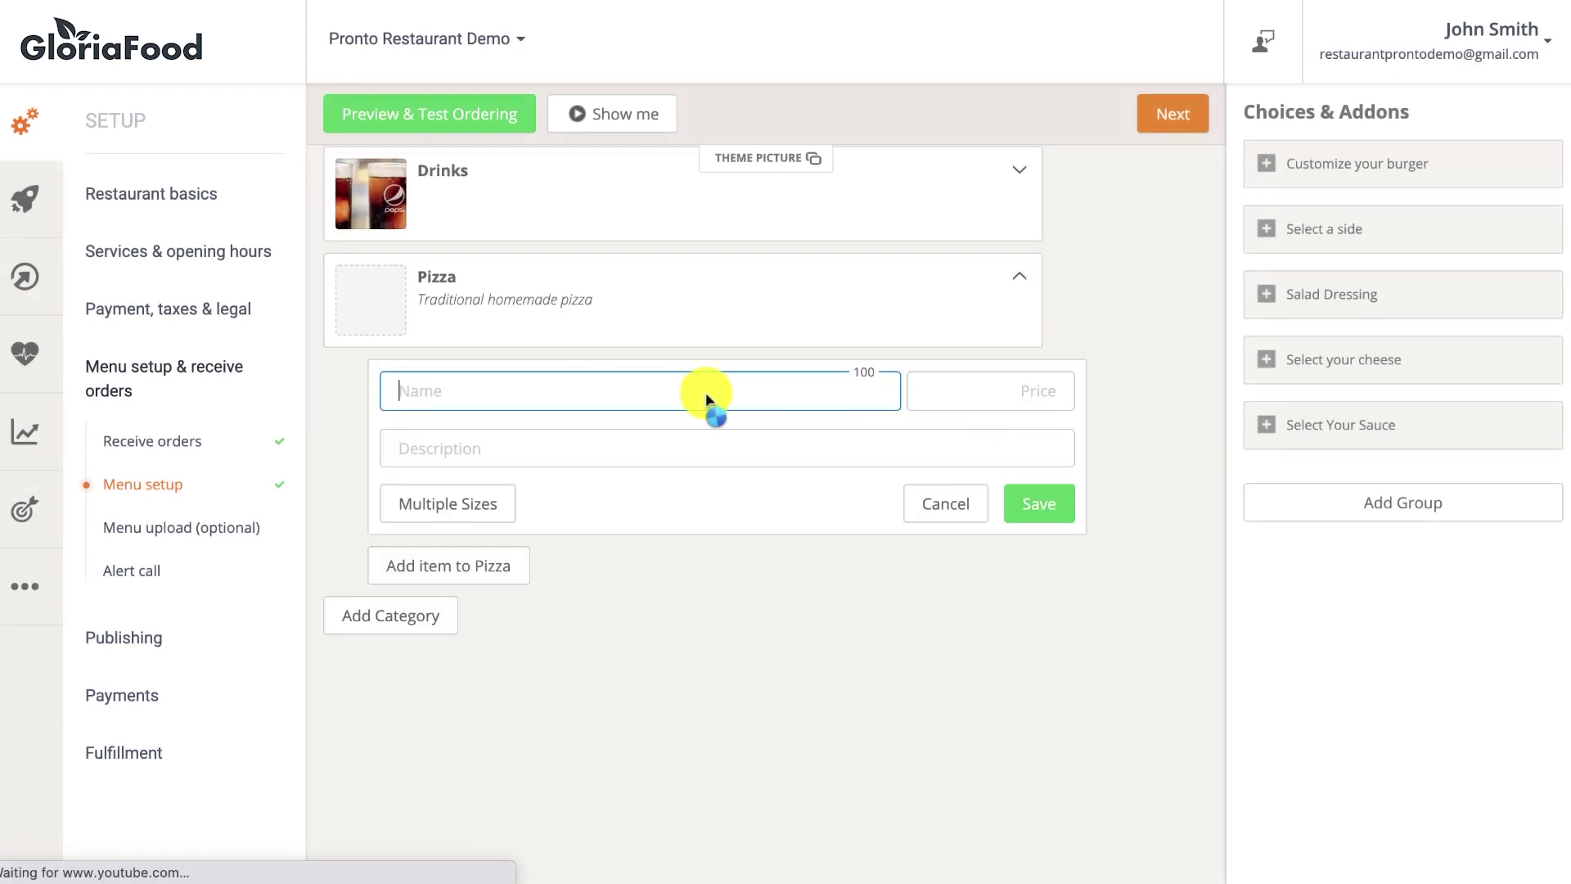
click(537, 389)
click(480, 441)
click(1022, 388)
click(968, 435)
click(831, 446)
click(548, 497)
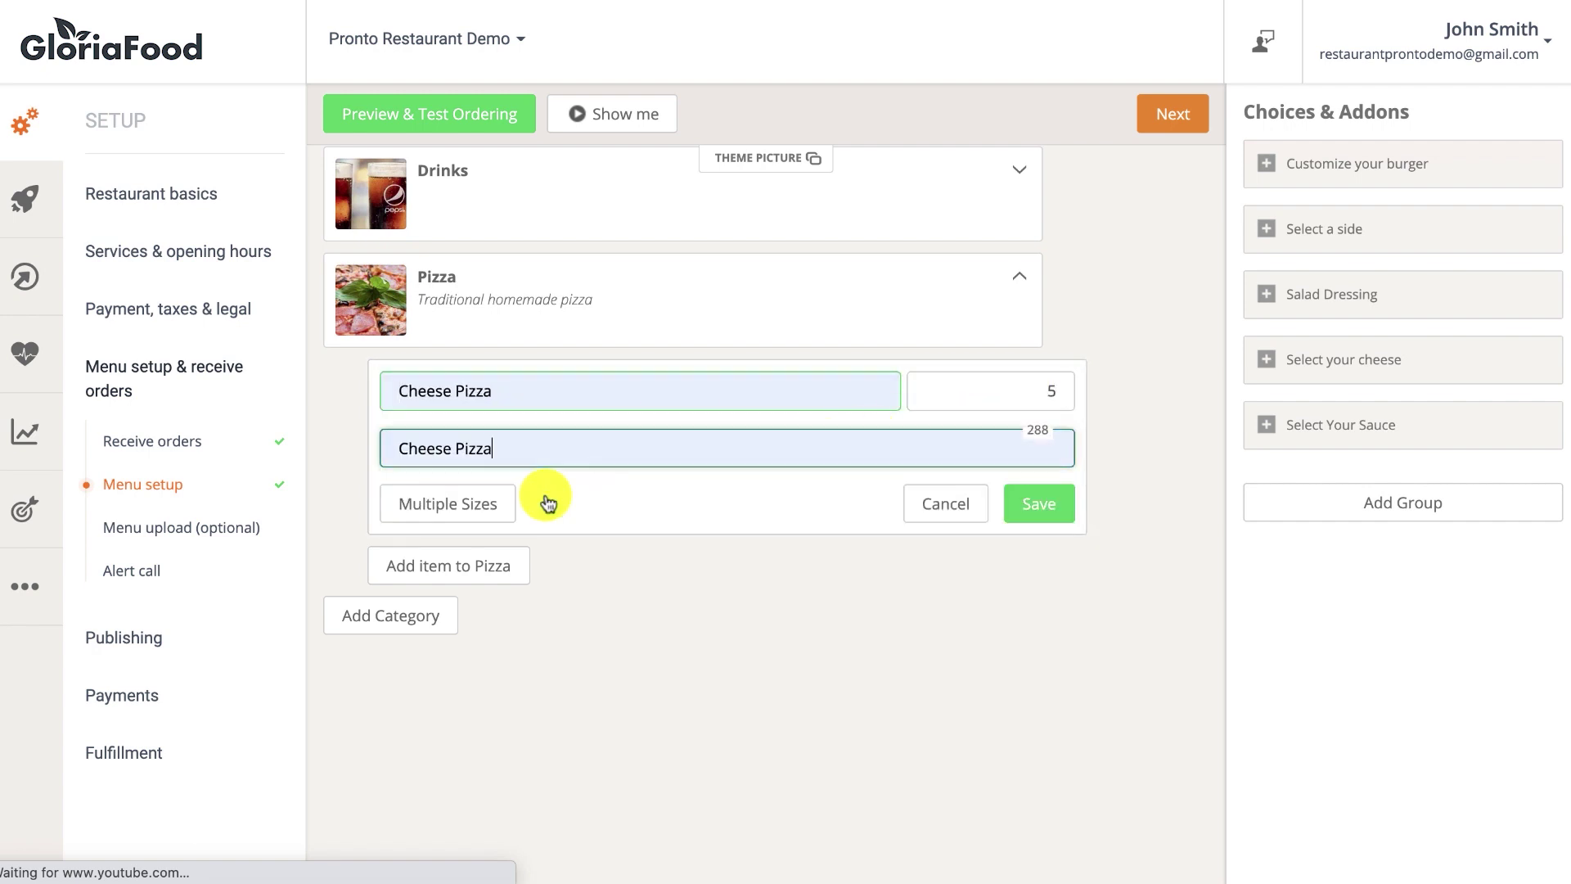
Offer Cheese Pizza in multiple sizes: Small at 5 and Medium at 10.
click(480, 503)
click(544, 453)
text(Small)
click(772, 451)
text(5)
click(429, 503)
click(484, 452)
text(Medium)
click(819, 453)
text(1)
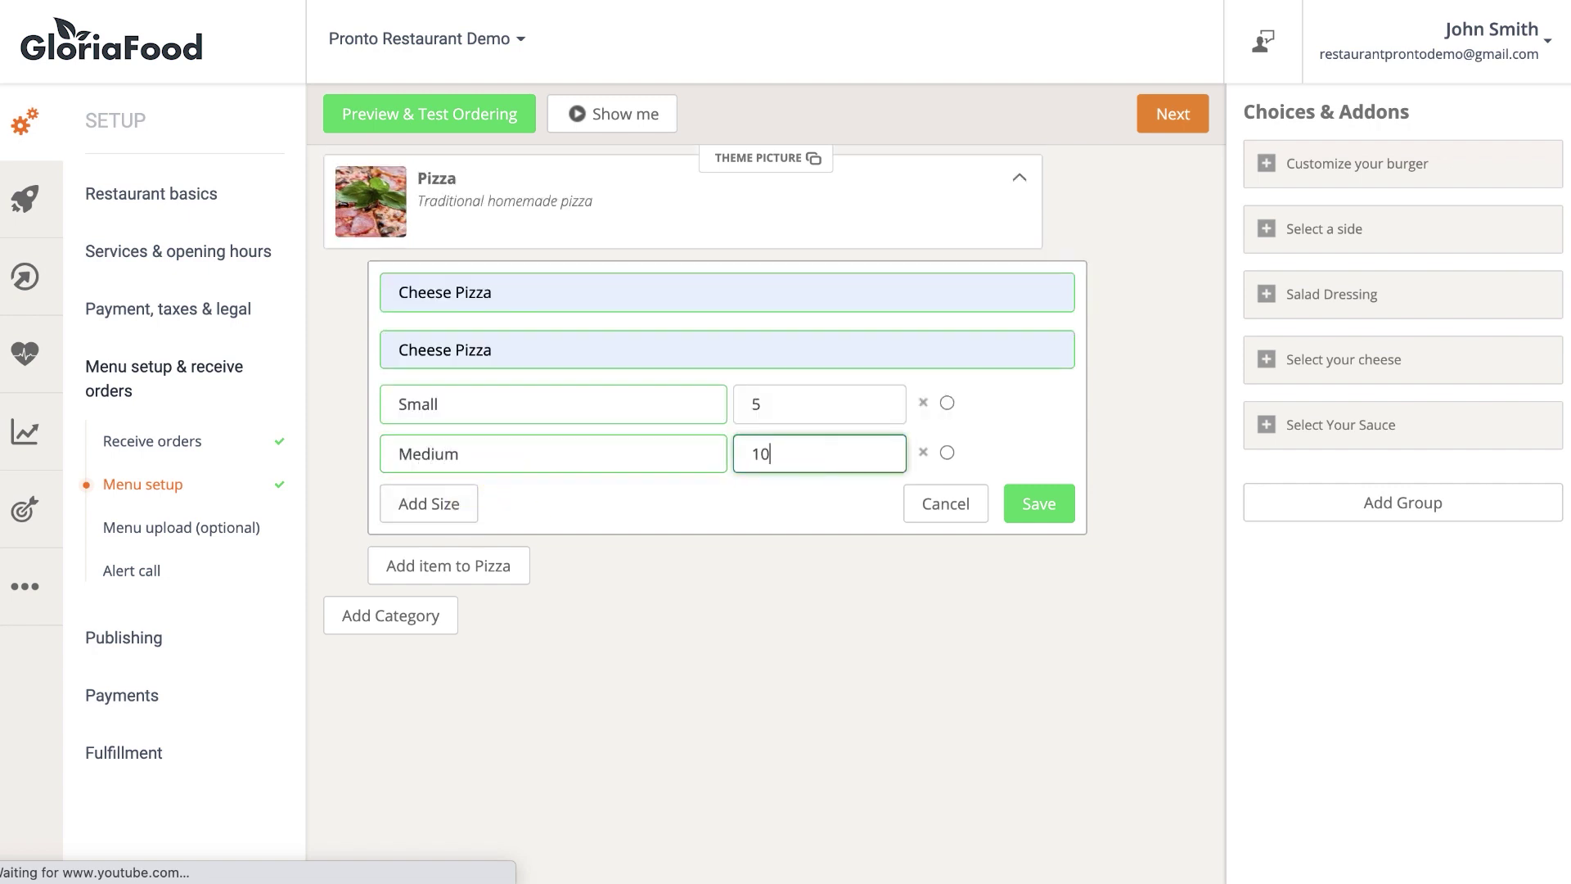
text(0)
Add a Large size at 15 and save the Cheese Pizza.
click(429, 503)
click(491, 452)
text(Large)
click(798, 452)
text(15)
click(1047, 502)
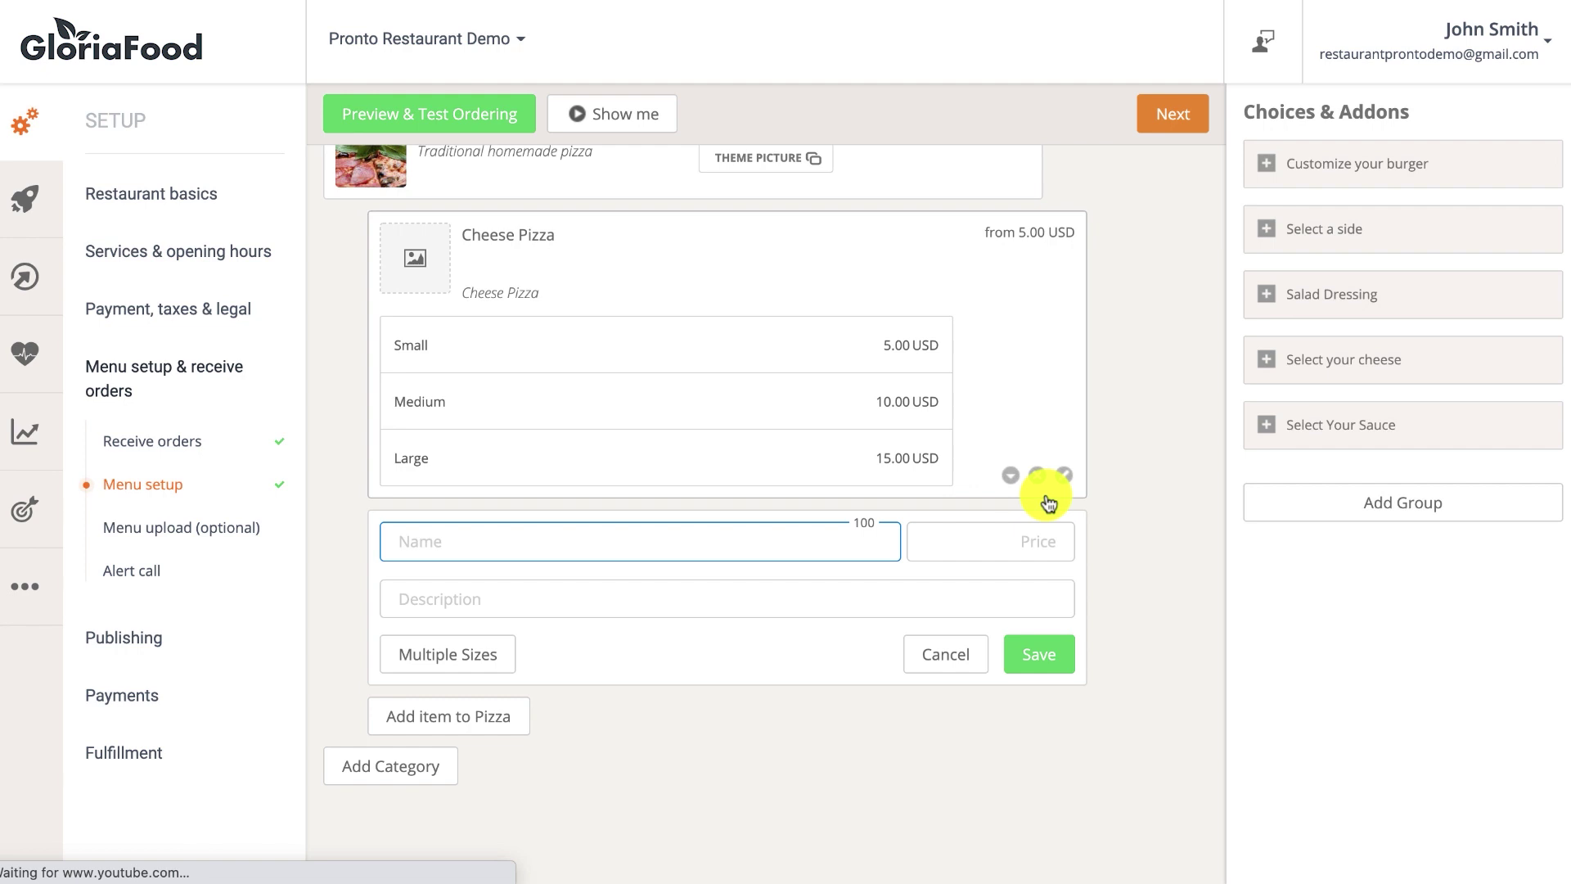
Attach the cheese and sauce choice groups to the Cheese Pizza and finish menu setup.
click(1338, 372)
drag(1339, 372, 616, 251)
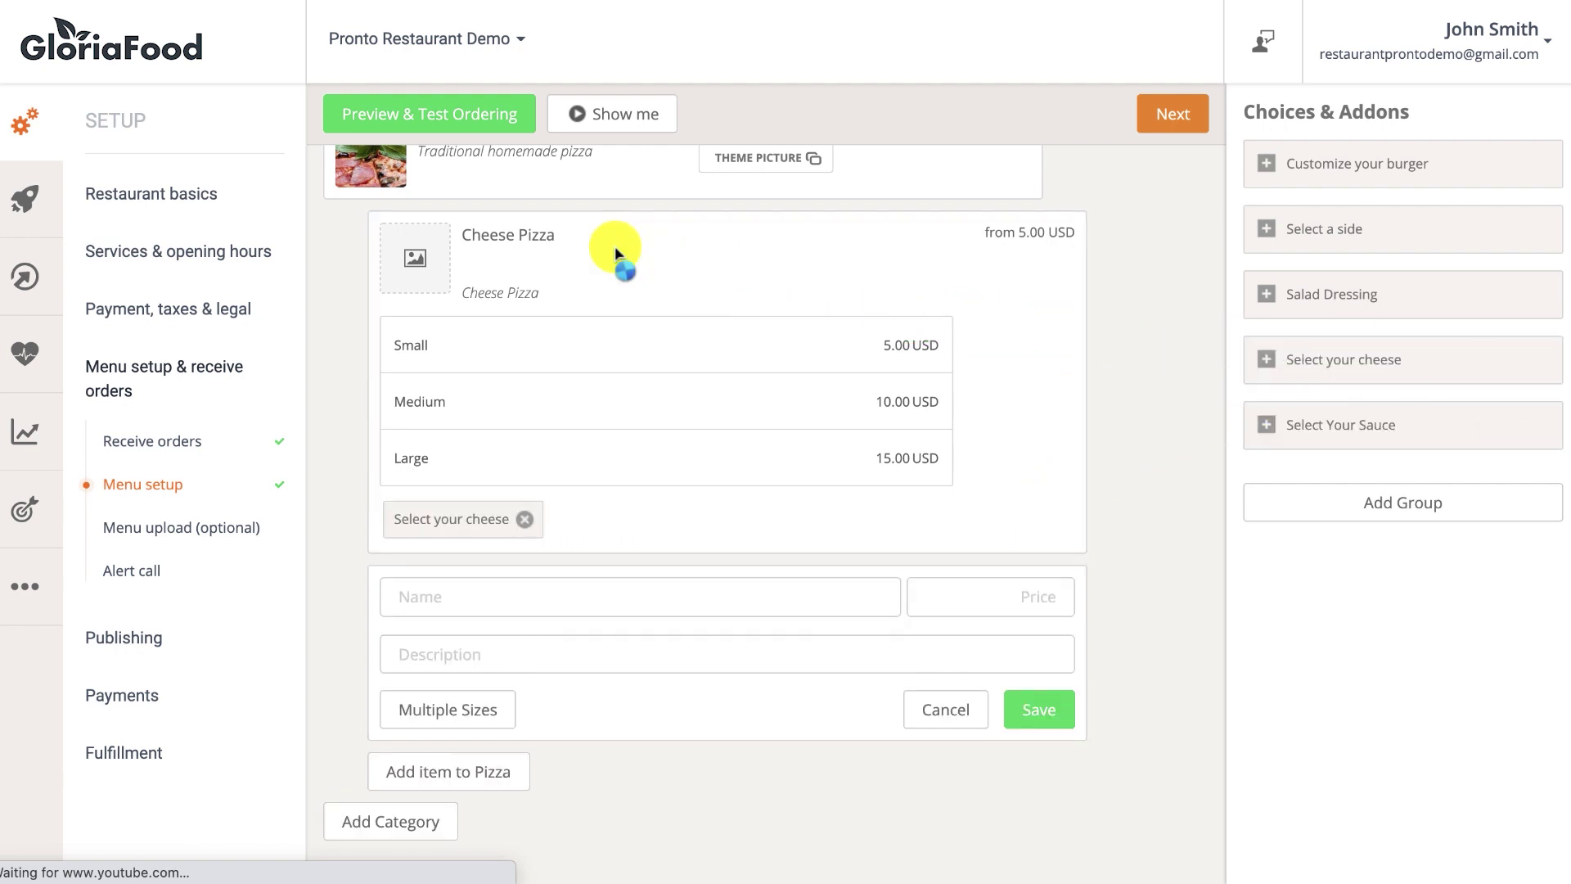
click(1333, 424)
drag(1346, 432, 624, 334)
click(1141, 123)
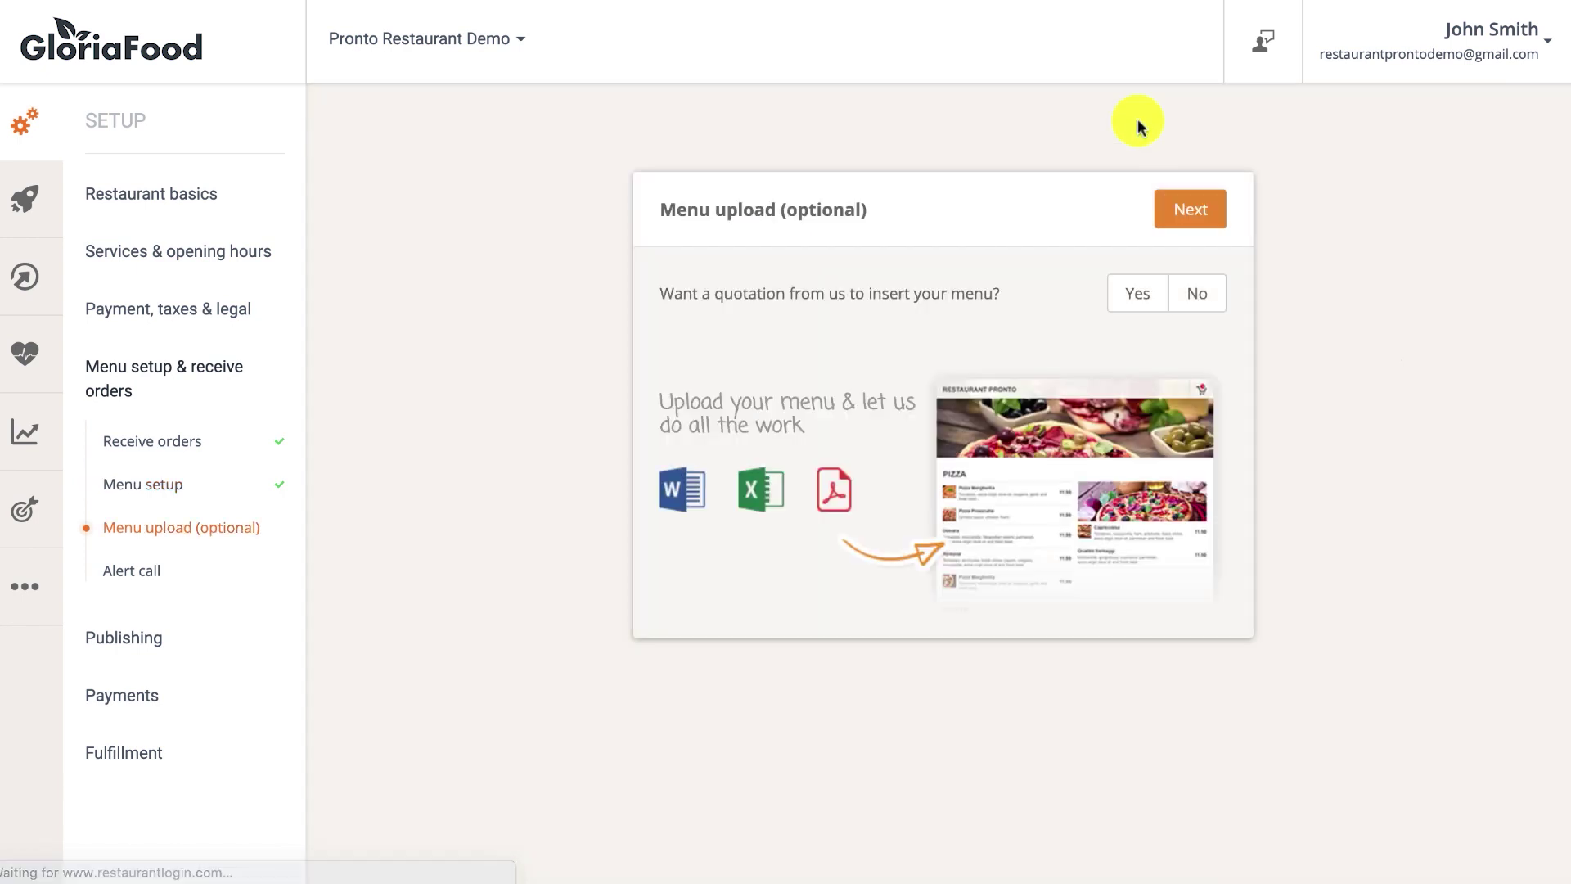
Decline the menu upload quotation and save a supervisor phone number for alert calls.
click(1196, 290)
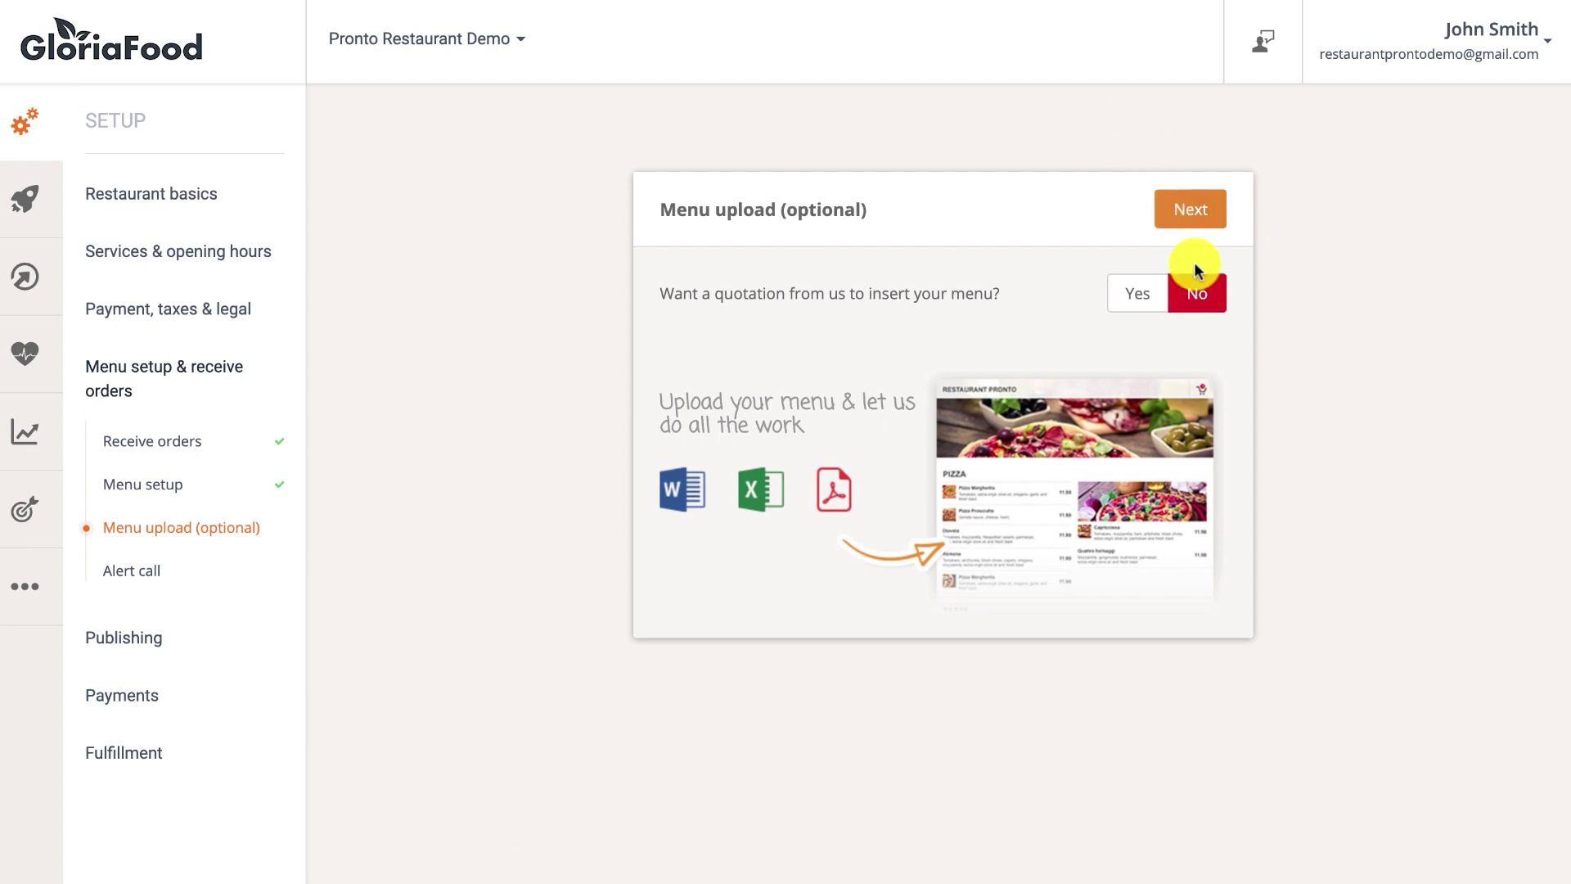
click(1195, 213)
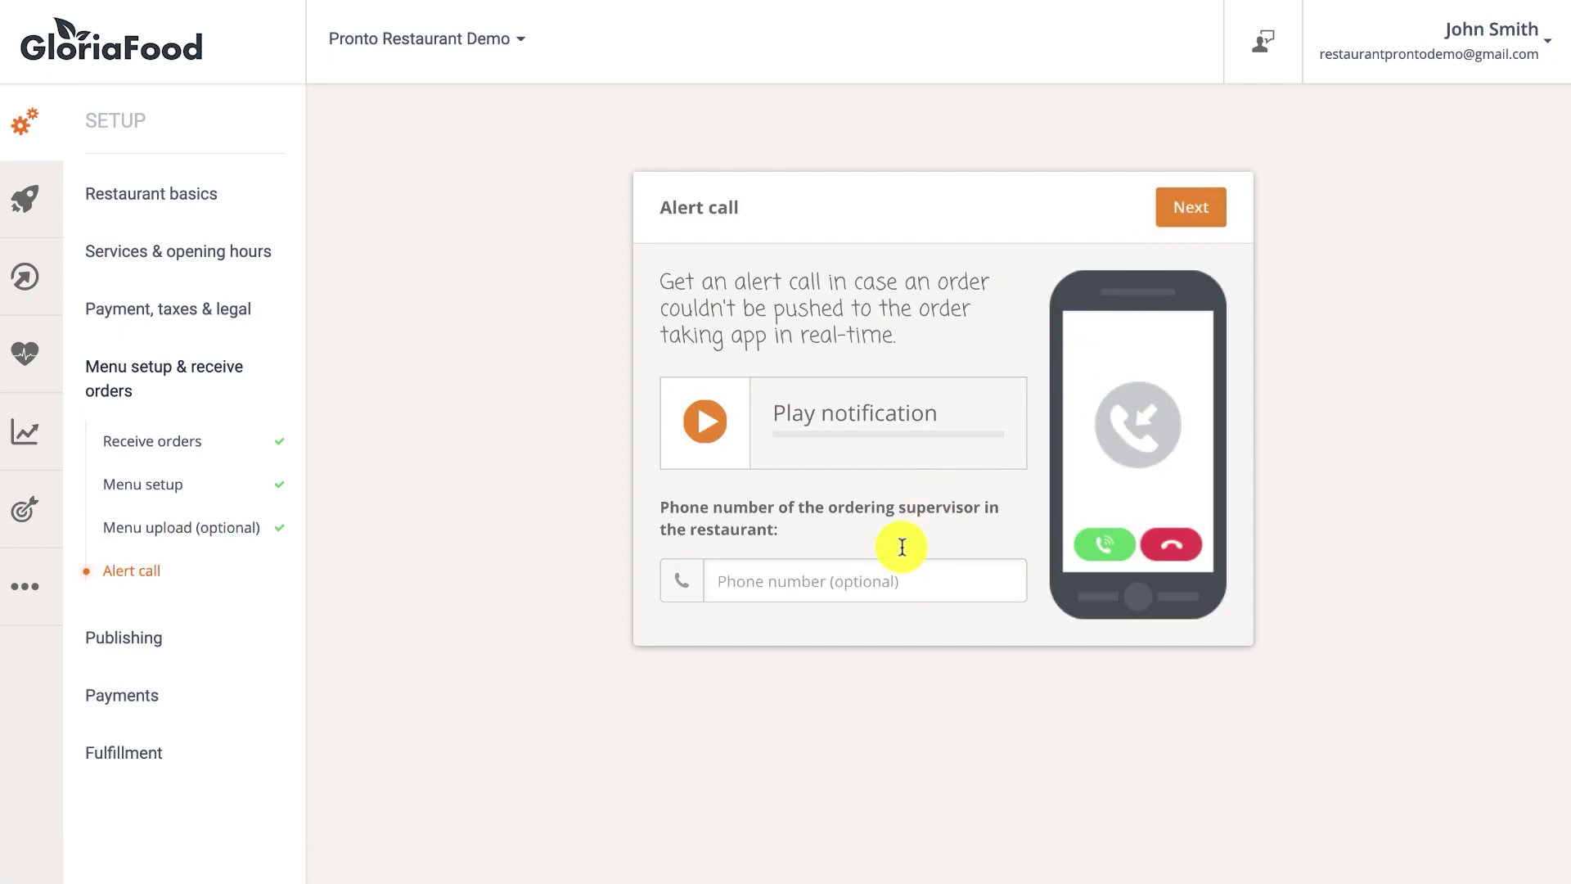
click(885, 560)
text(+40722123)
click(1202, 214)
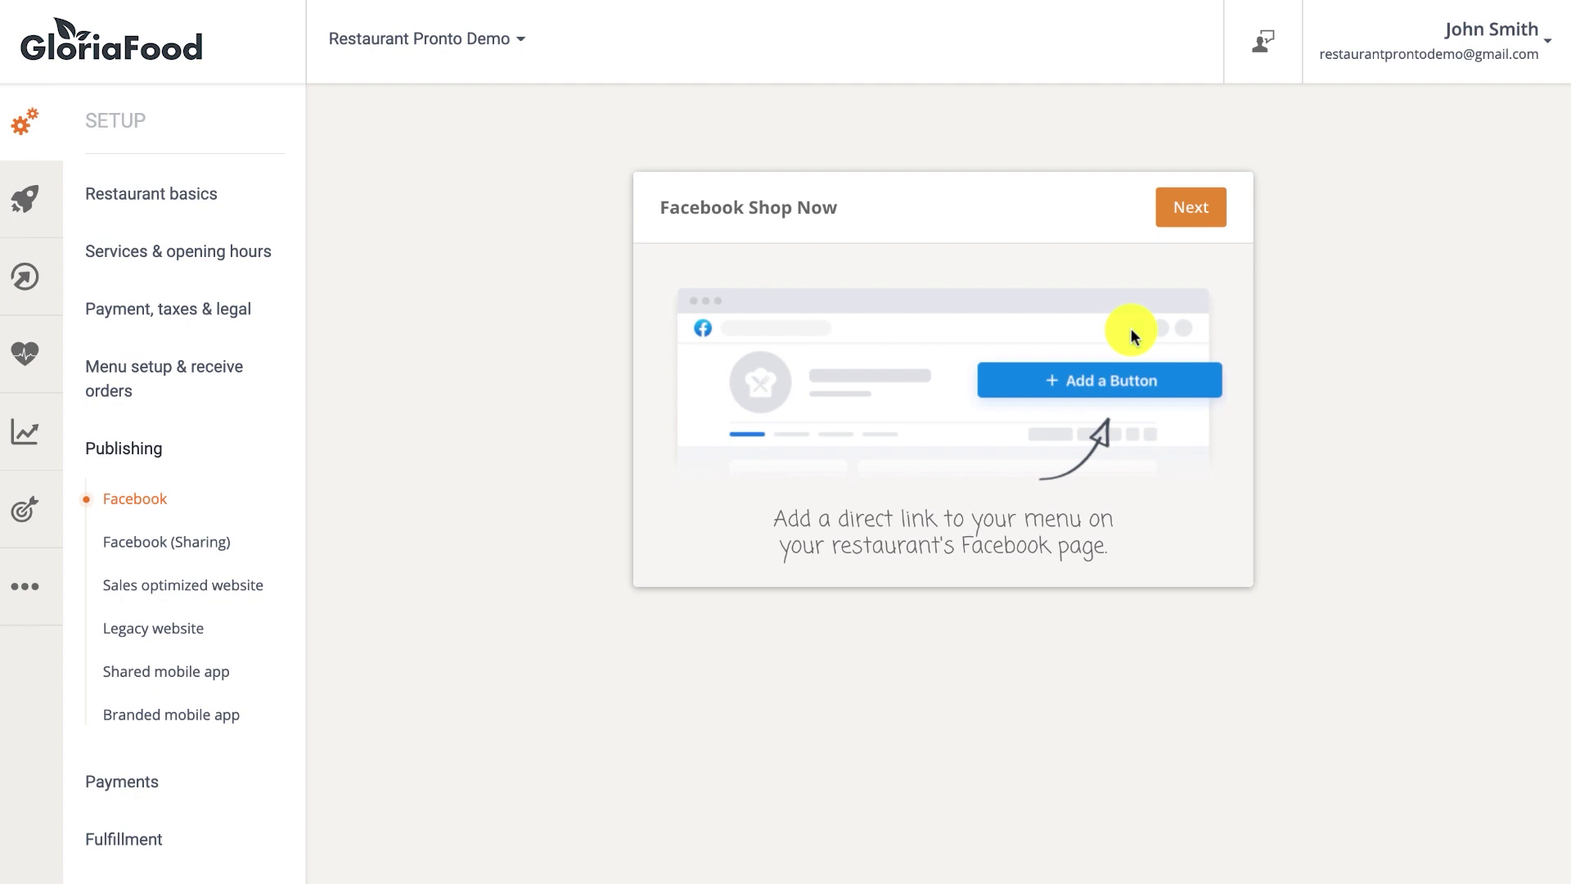
Advance through the Facebook Shop Now guide and copy the restaurant's ordering link.
click(1203, 223)
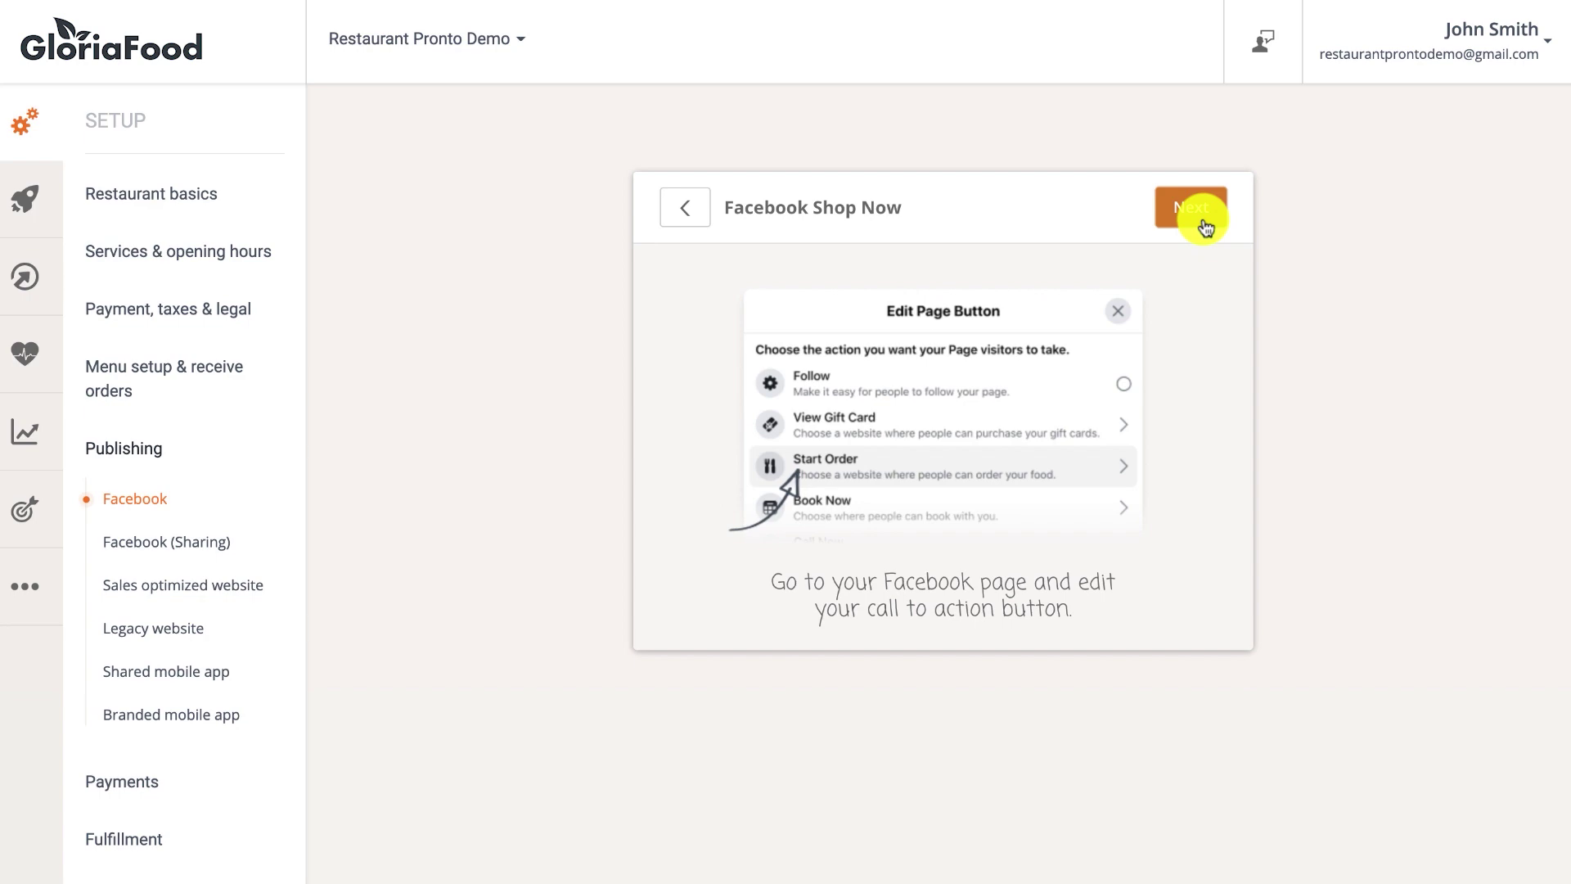
click(1205, 225)
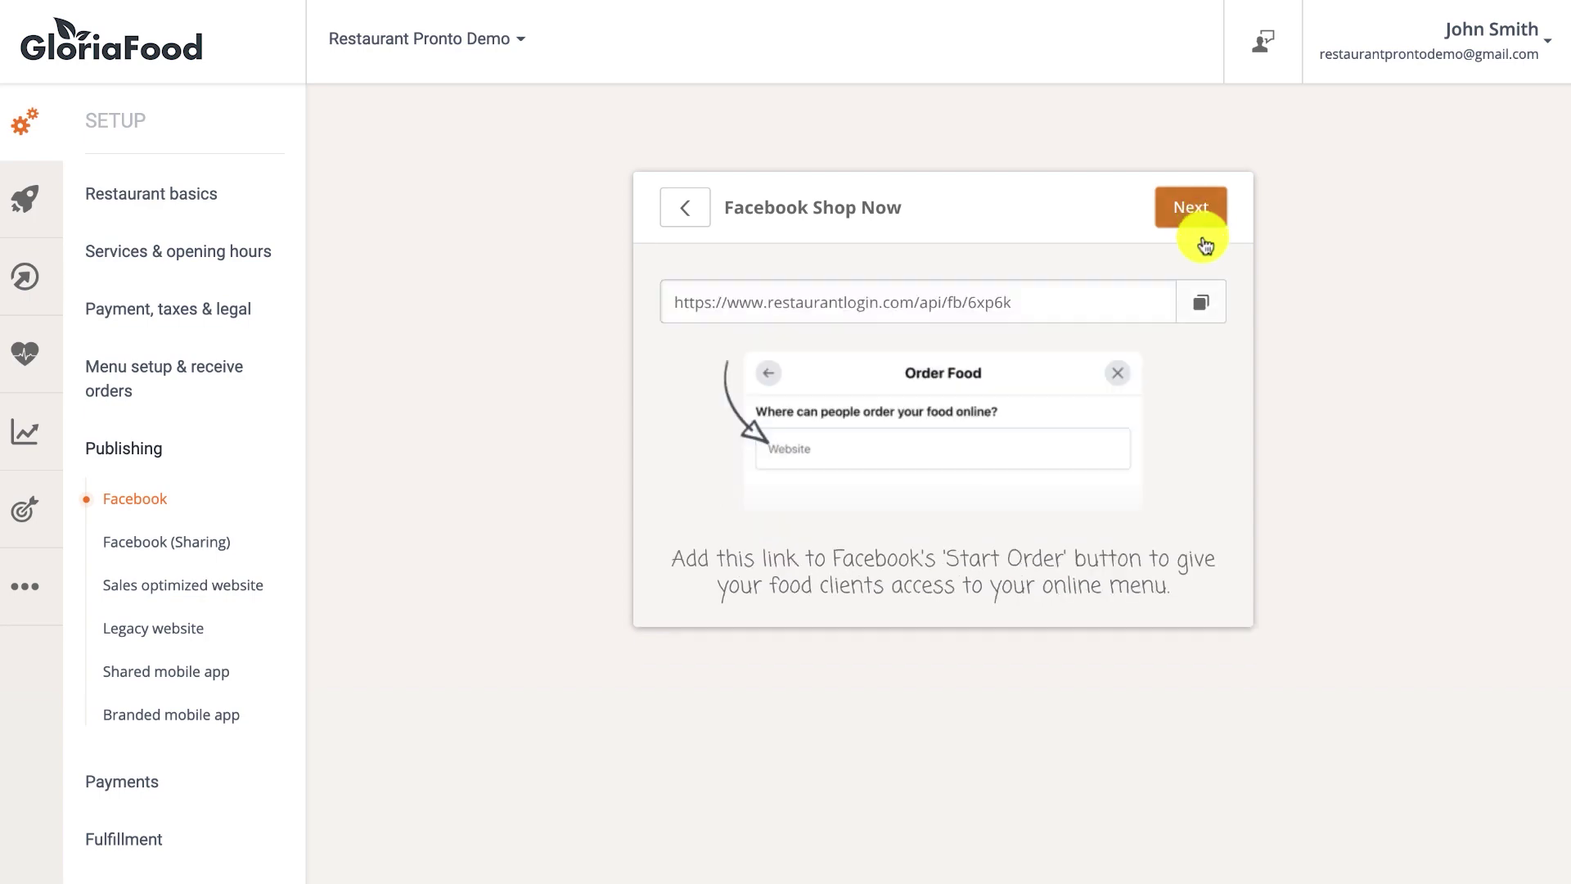
click(1201, 304)
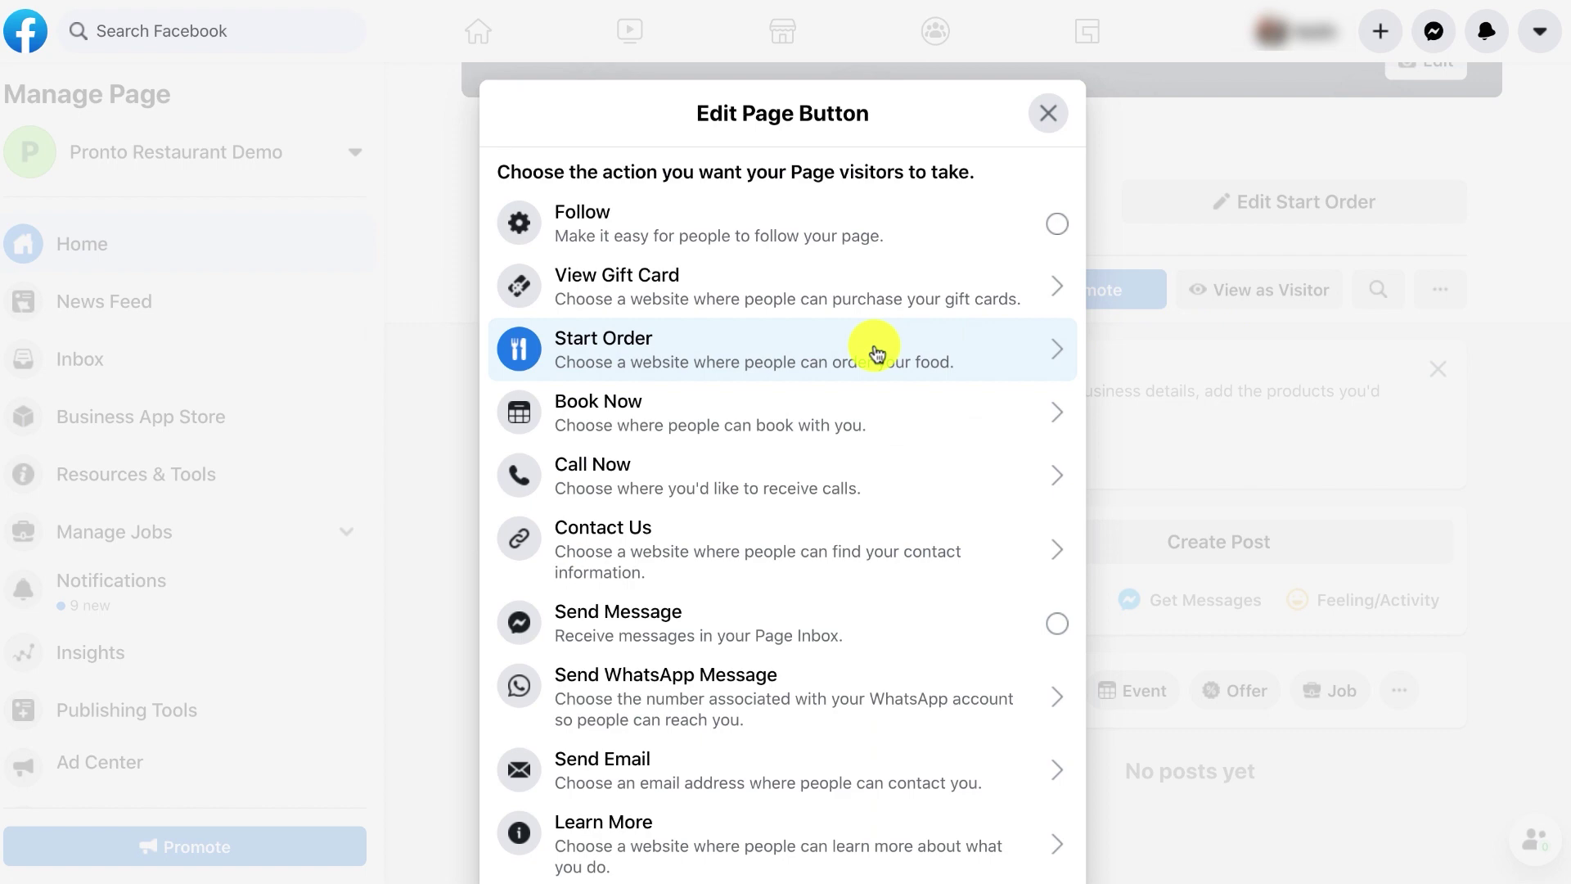
Set the page button to Start Order with the pasted GloriaFood ordering link and save.
click(874, 352)
click(844, 389)
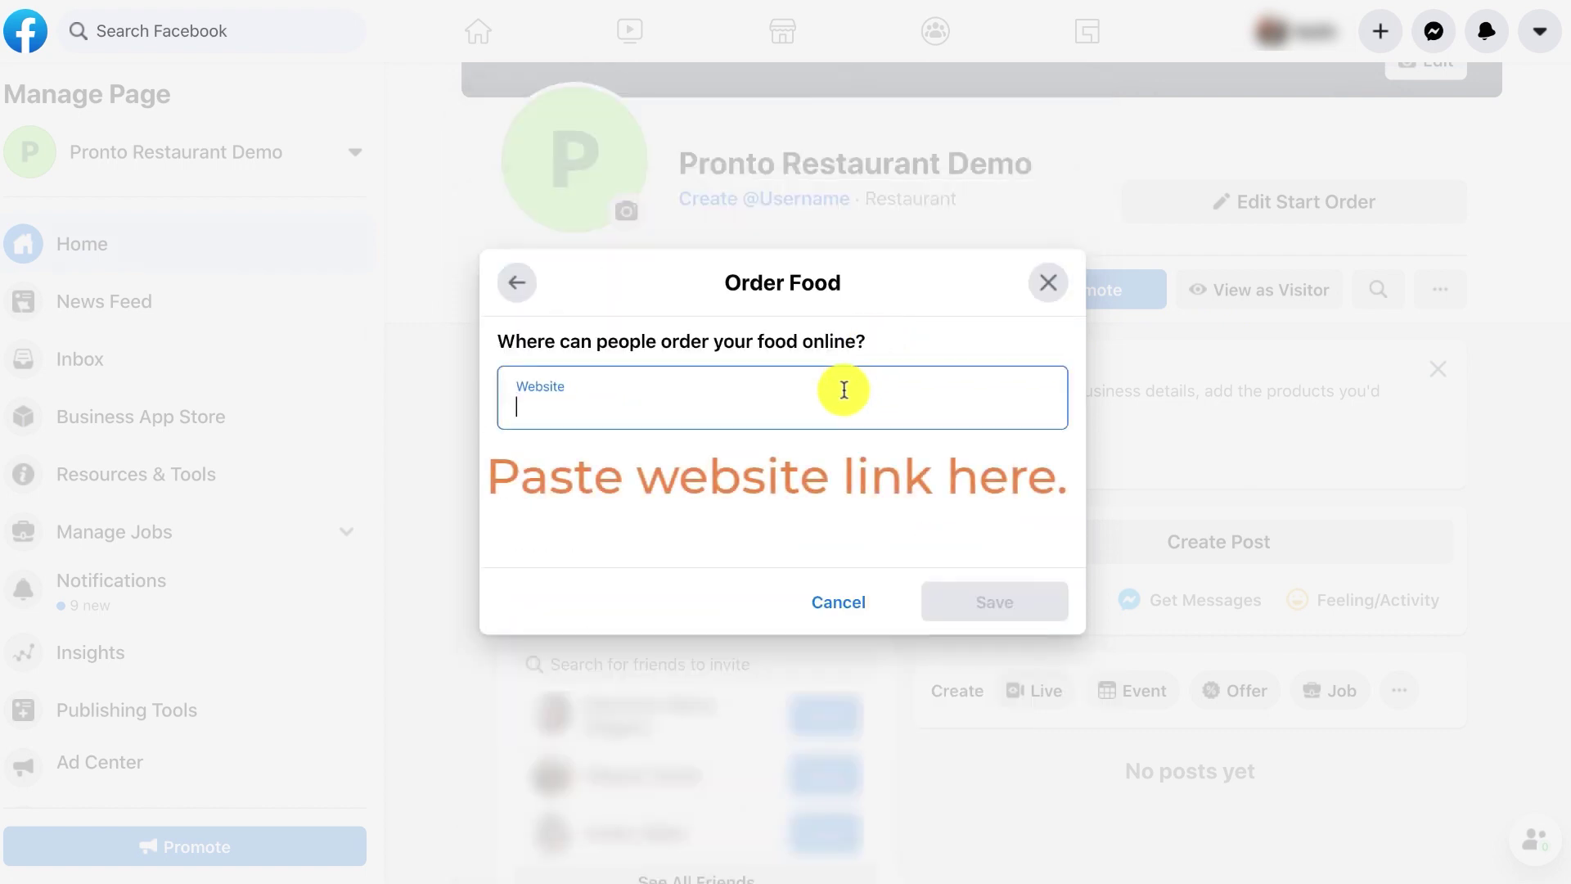
key(ctrl+v)
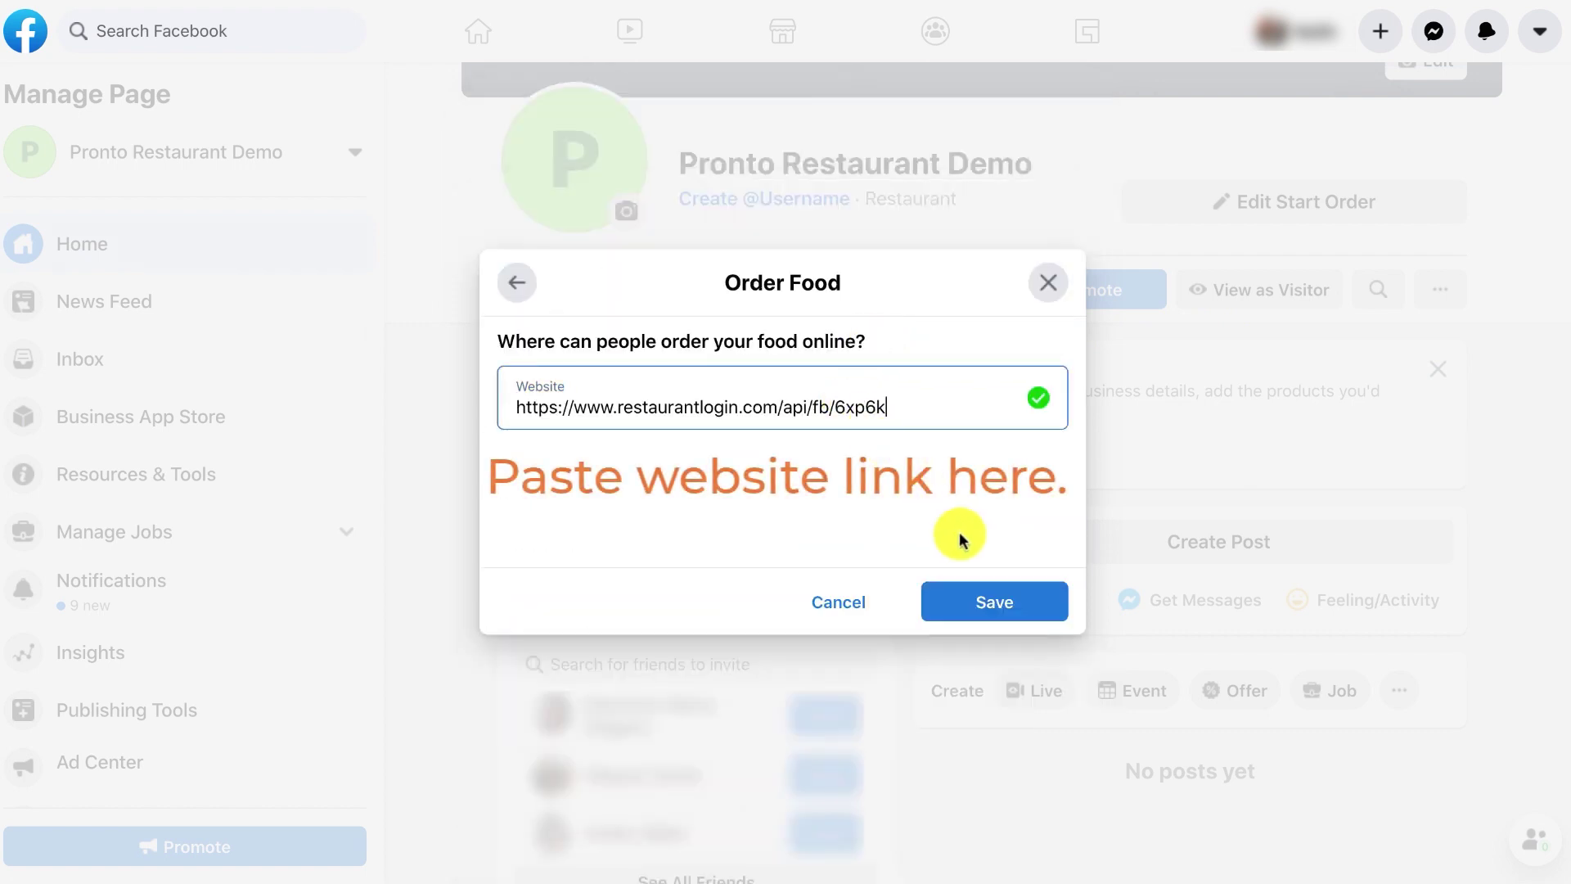
click(995, 601)
click(1219, 289)
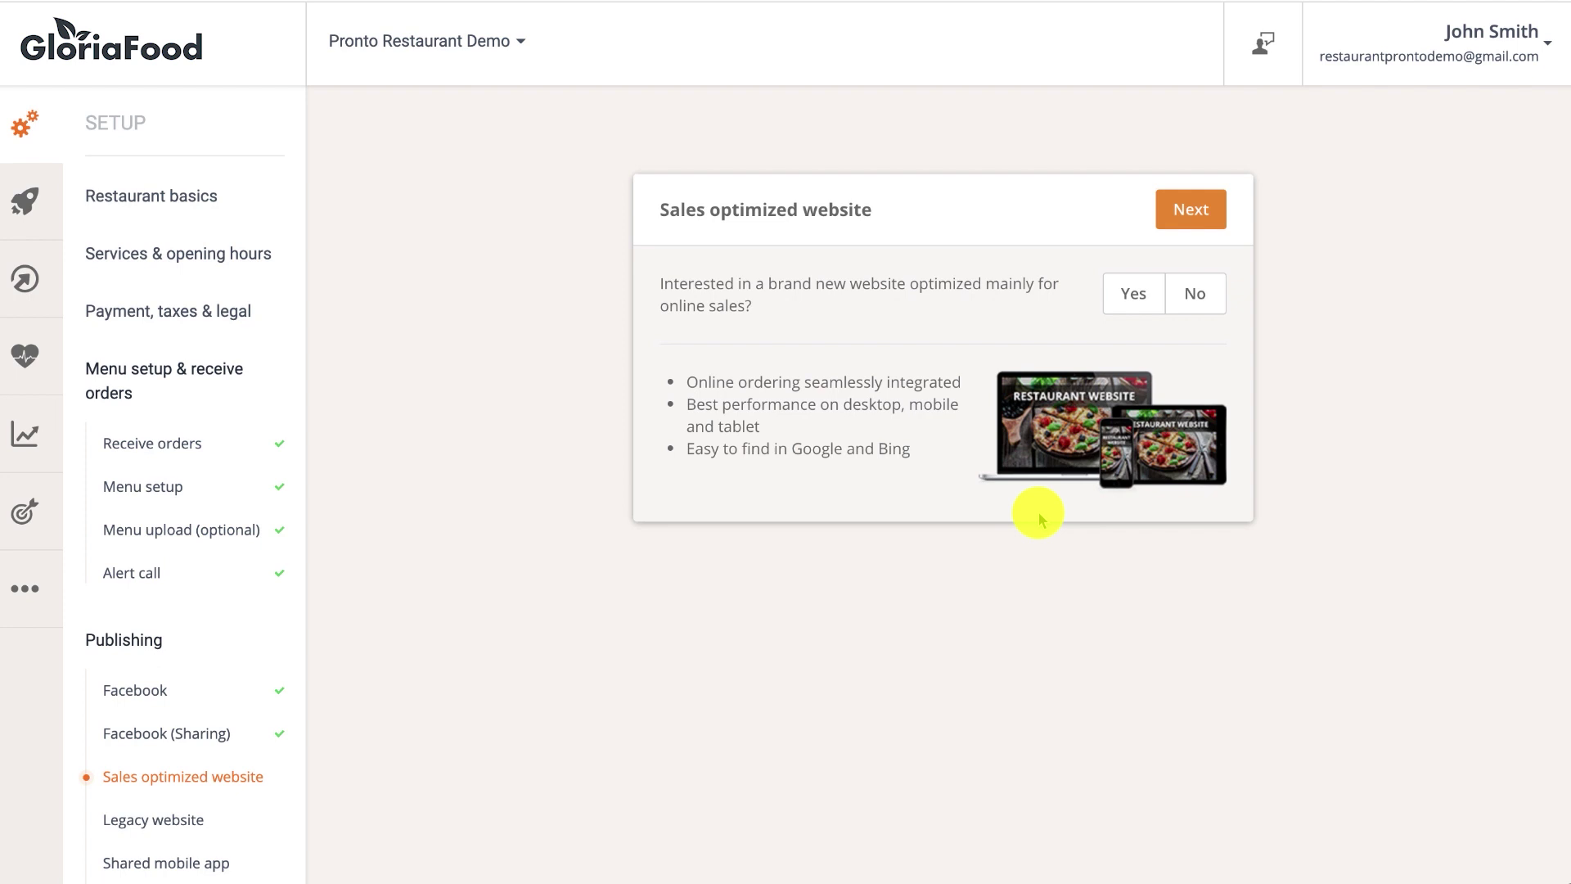
Generate the sales-optimized website and view its sections in the site editor.
click(1130, 293)
click(1192, 211)
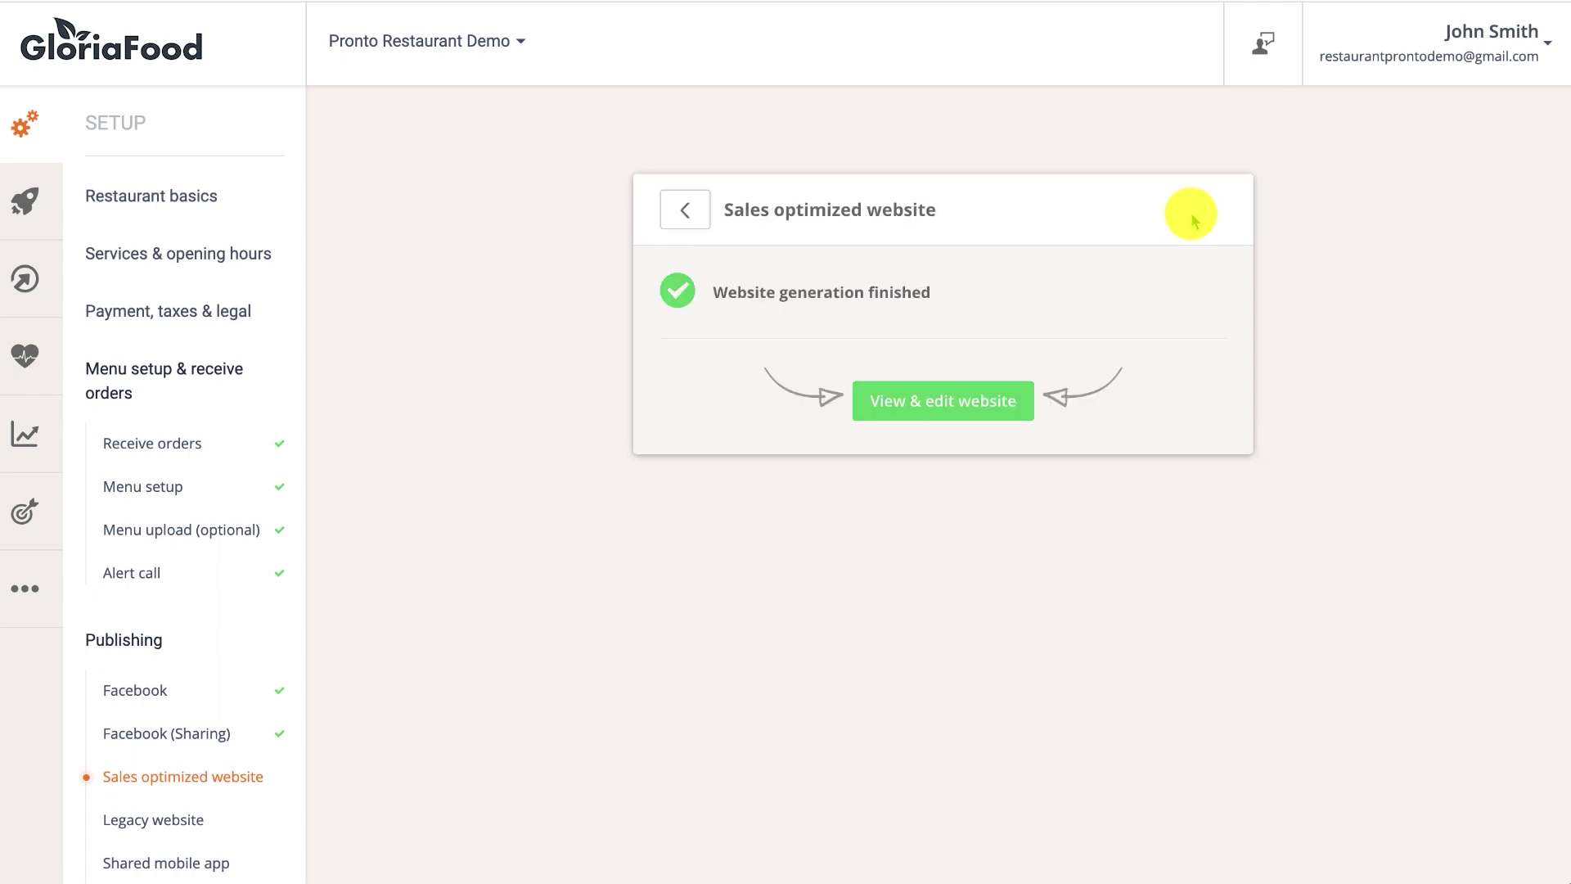
click(968, 396)
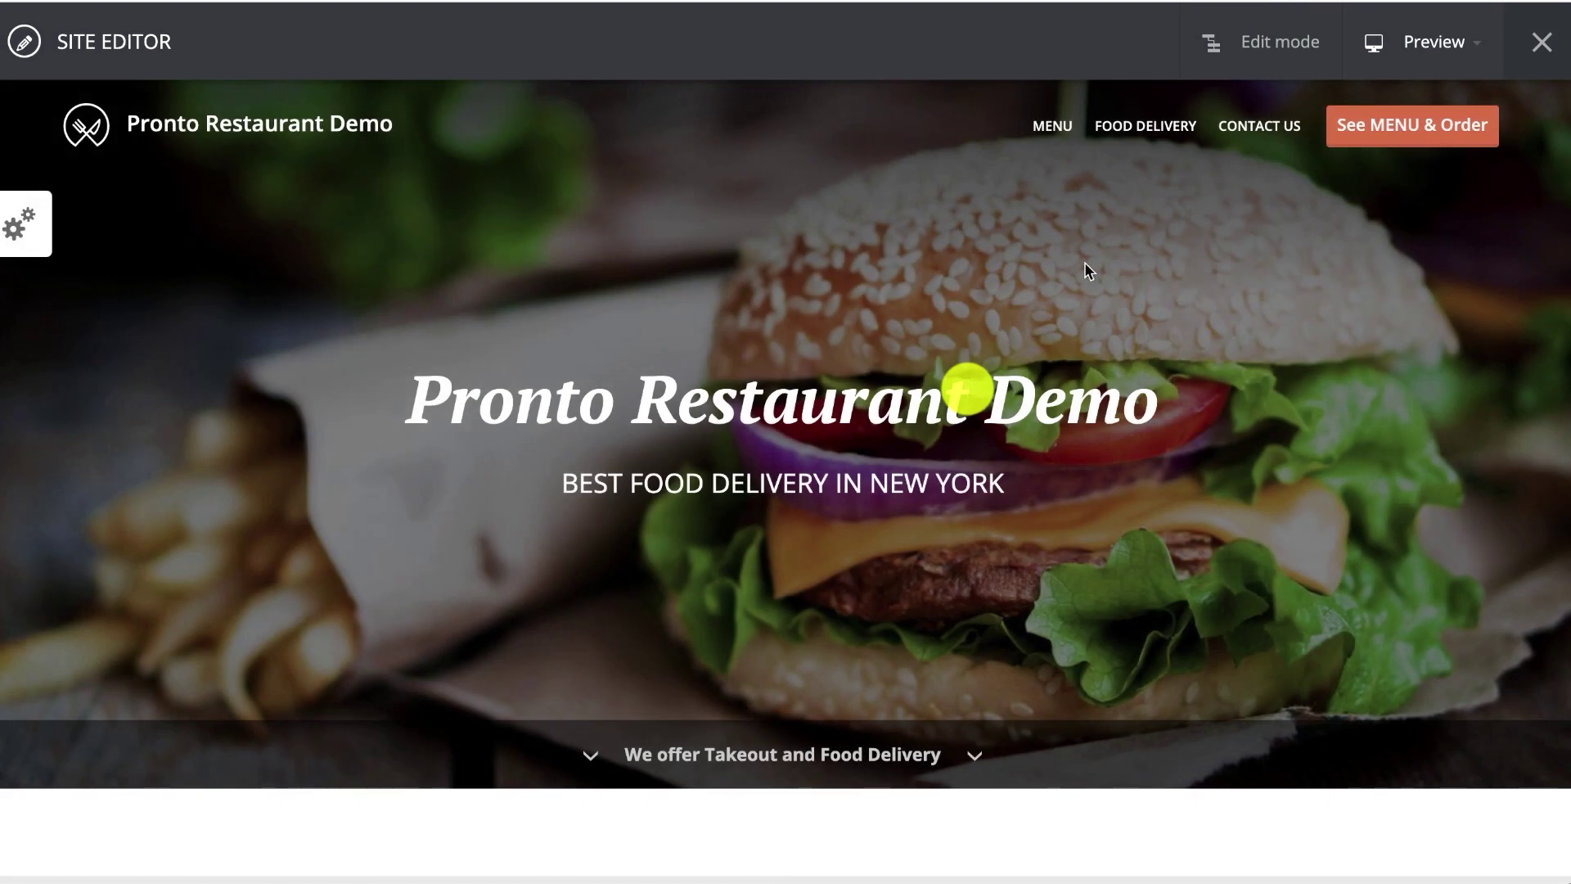
click(1256, 45)
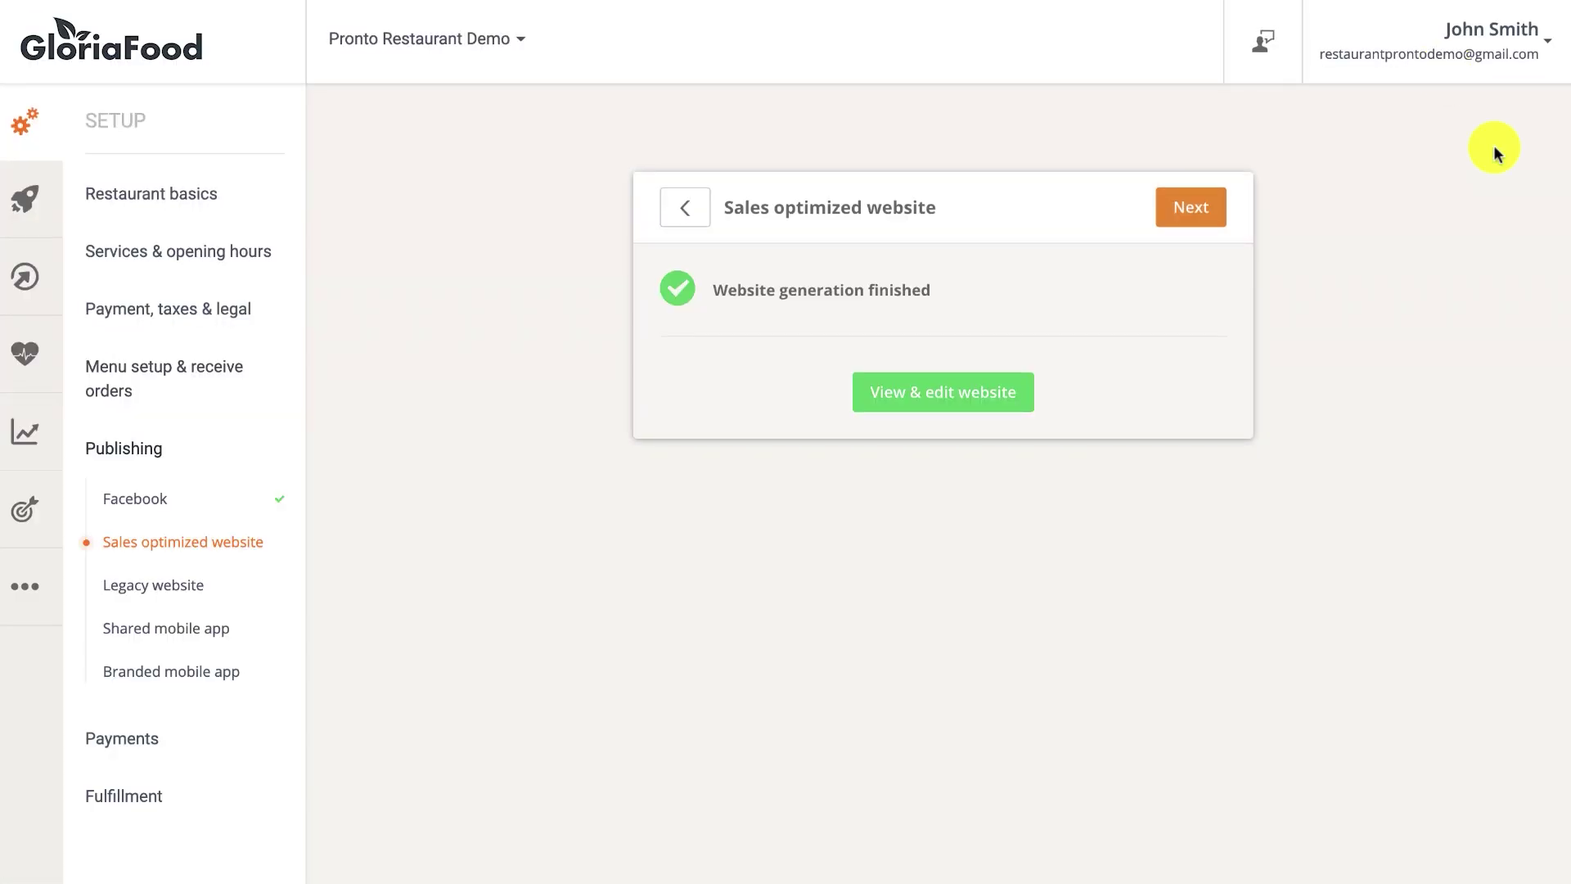
Go back, answer No to the new website question, and continue.
click(696, 215)
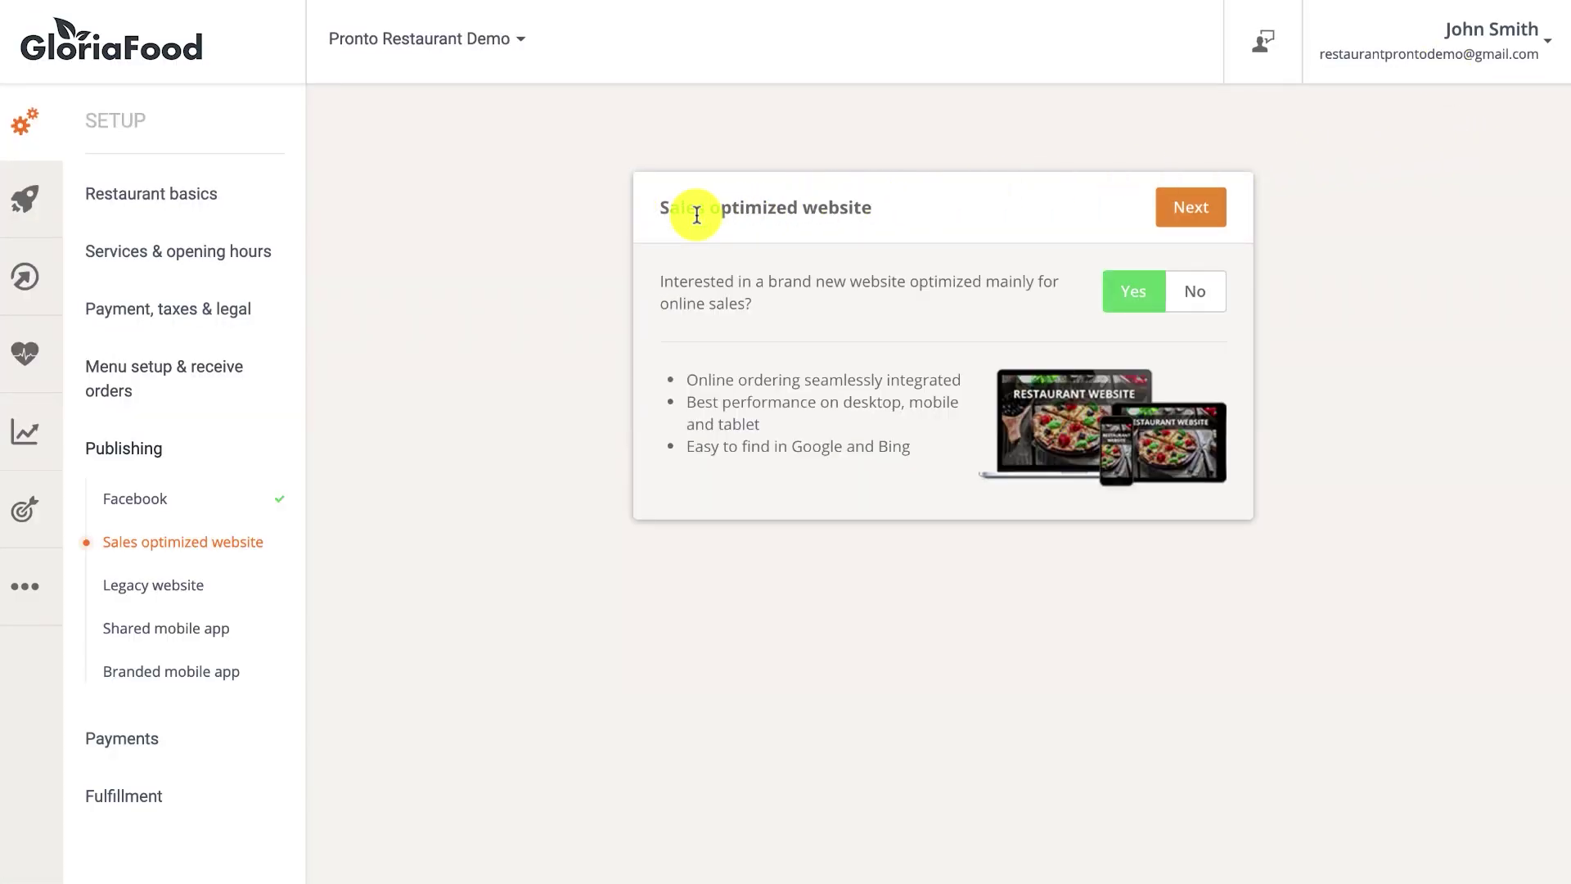
click(1206, 283)
click(1192, 214)
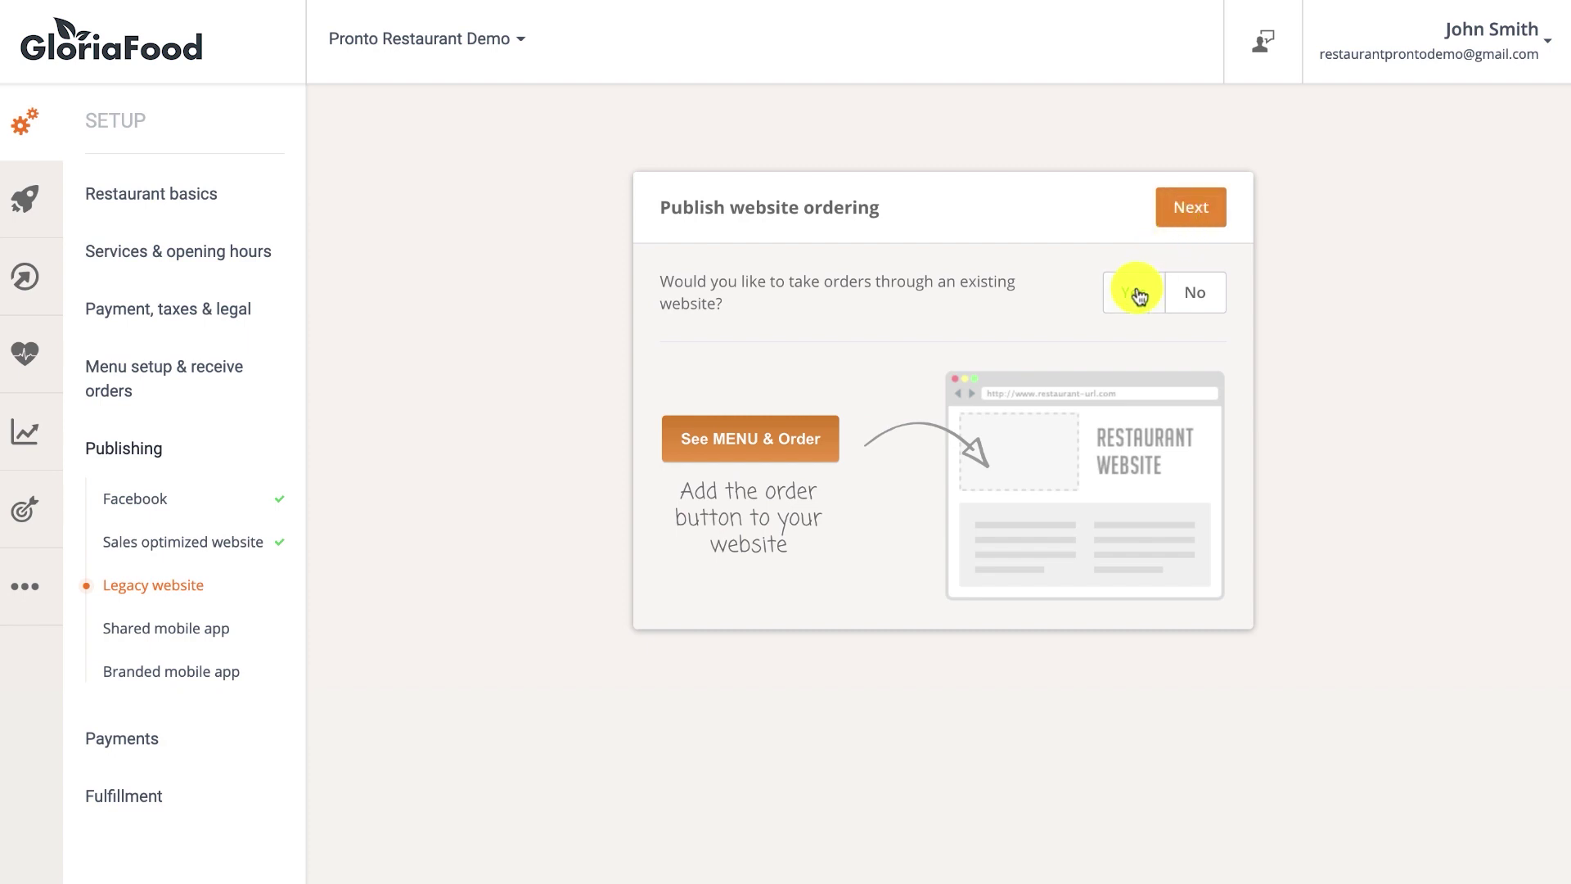
Opt to add ordering to an existing website yourself and select the personalized HTML code.
click(1139, 294)
click(1188, 211)
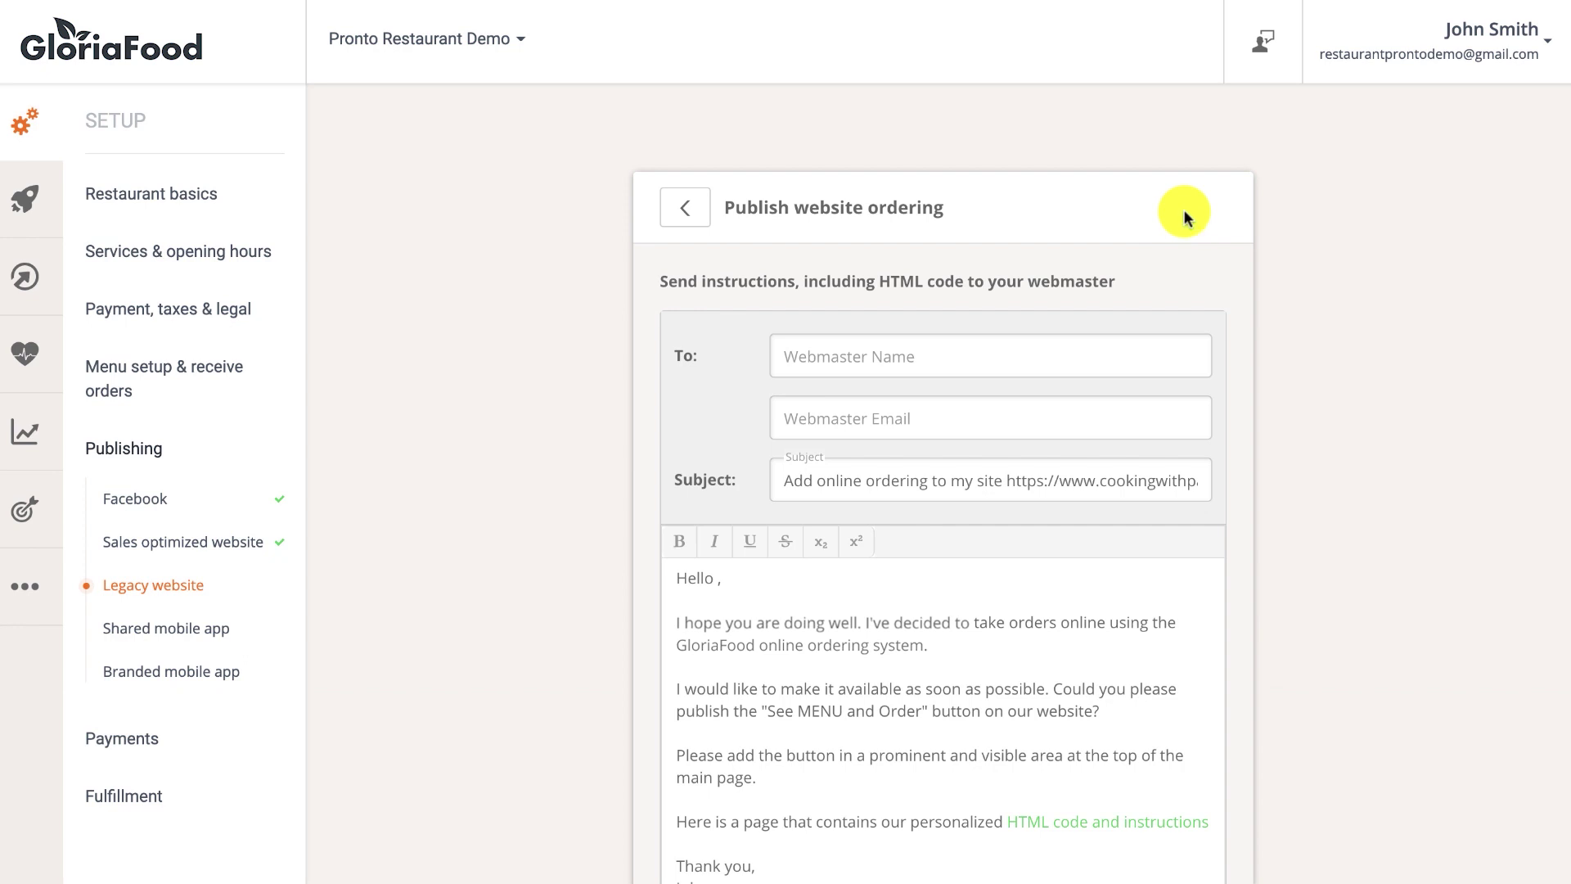
scroll(1026, 432, down, 3)
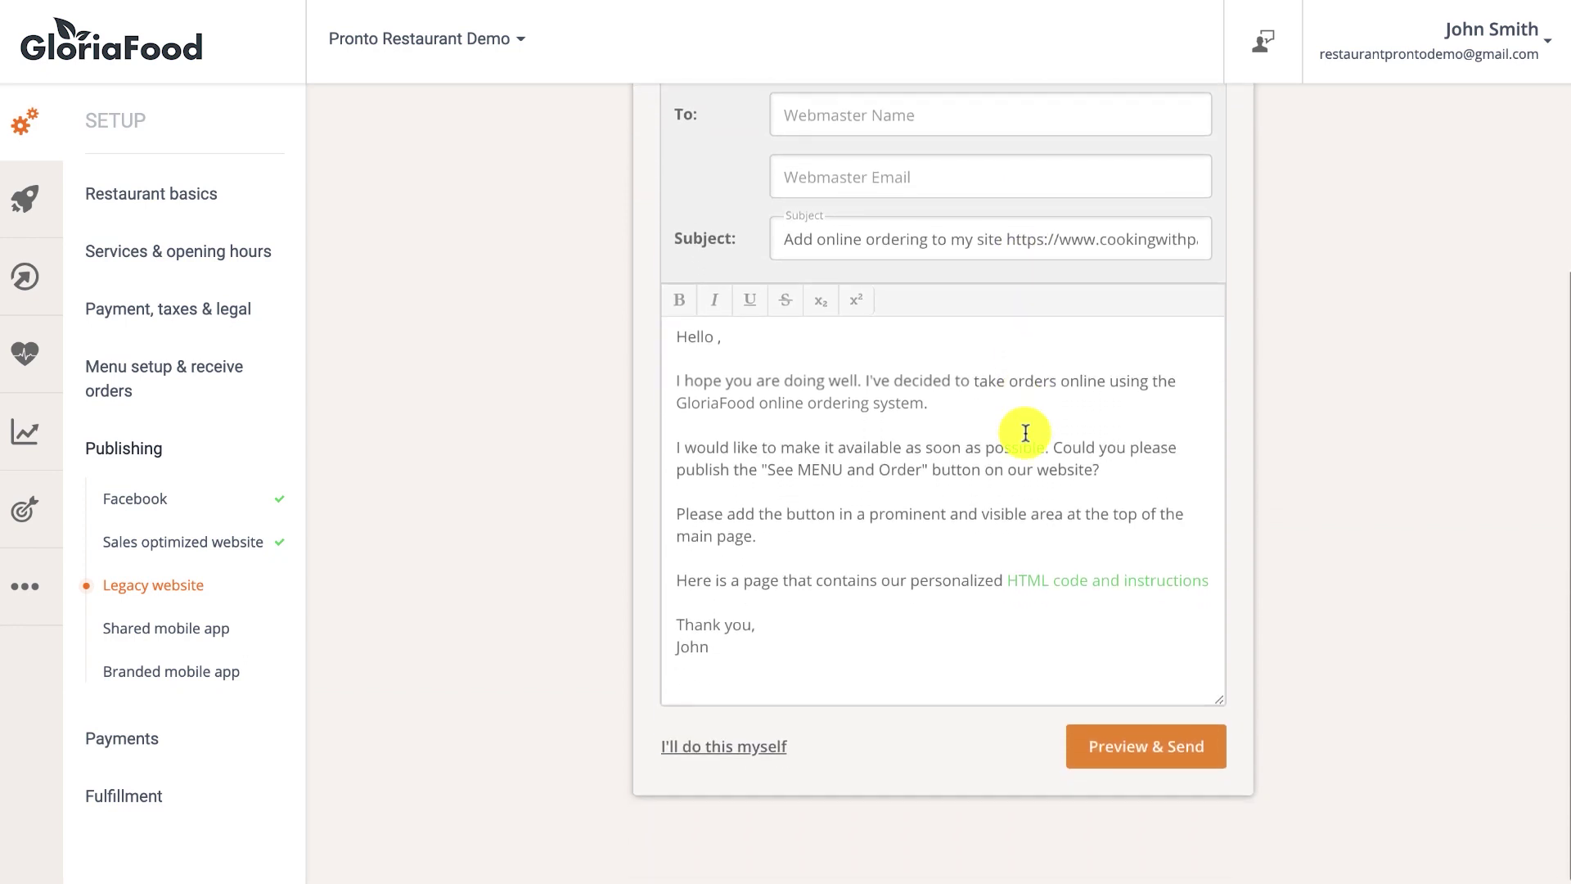
click(750, 743)
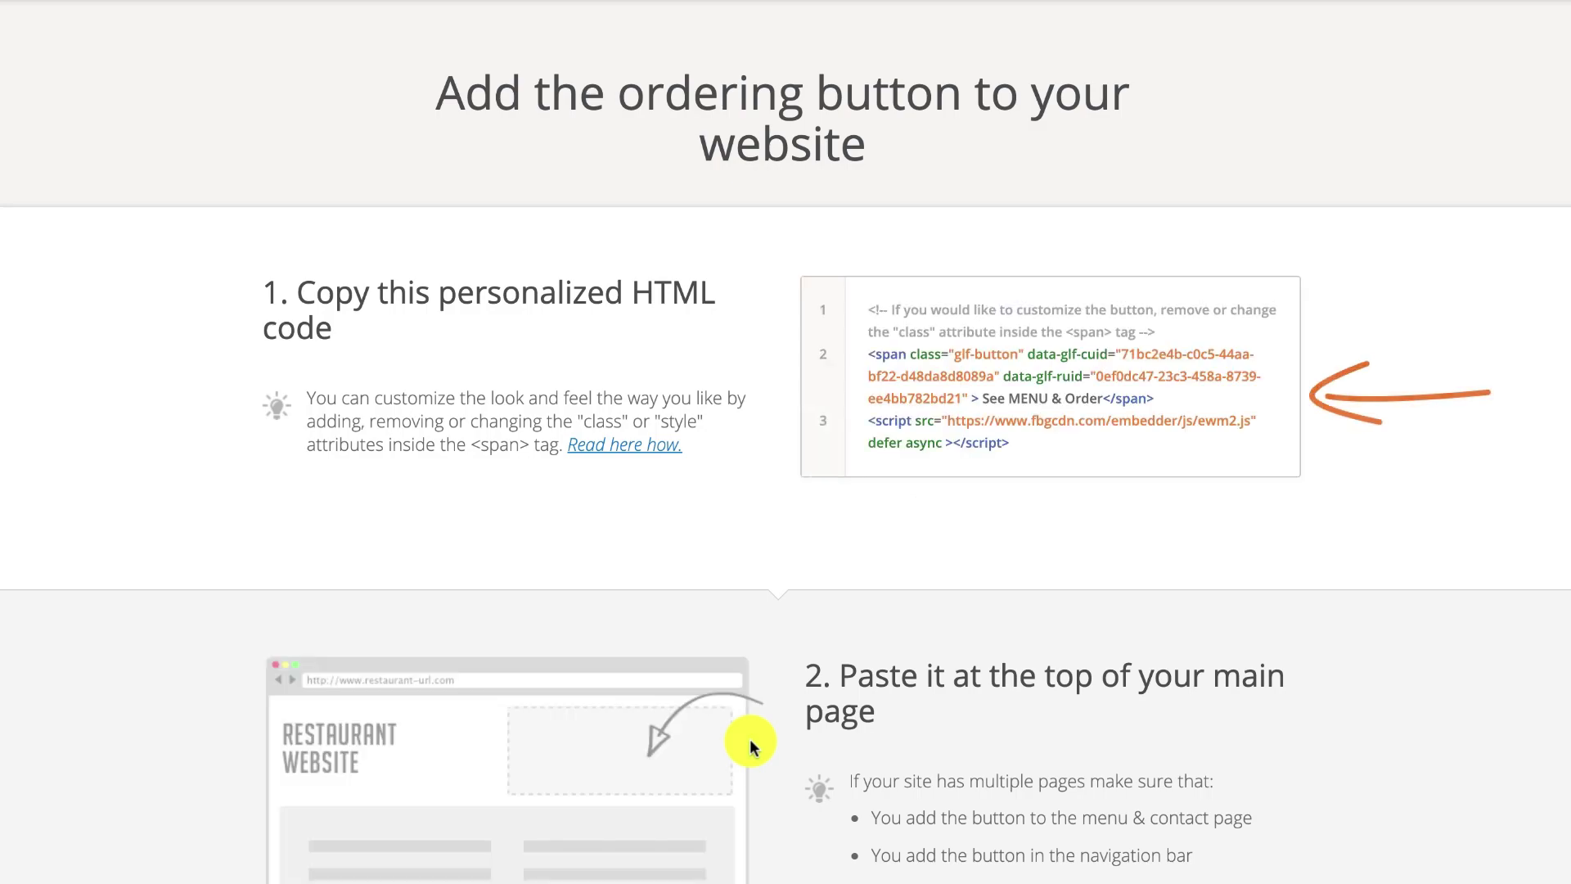
drag(868, 310, 1033, 449)
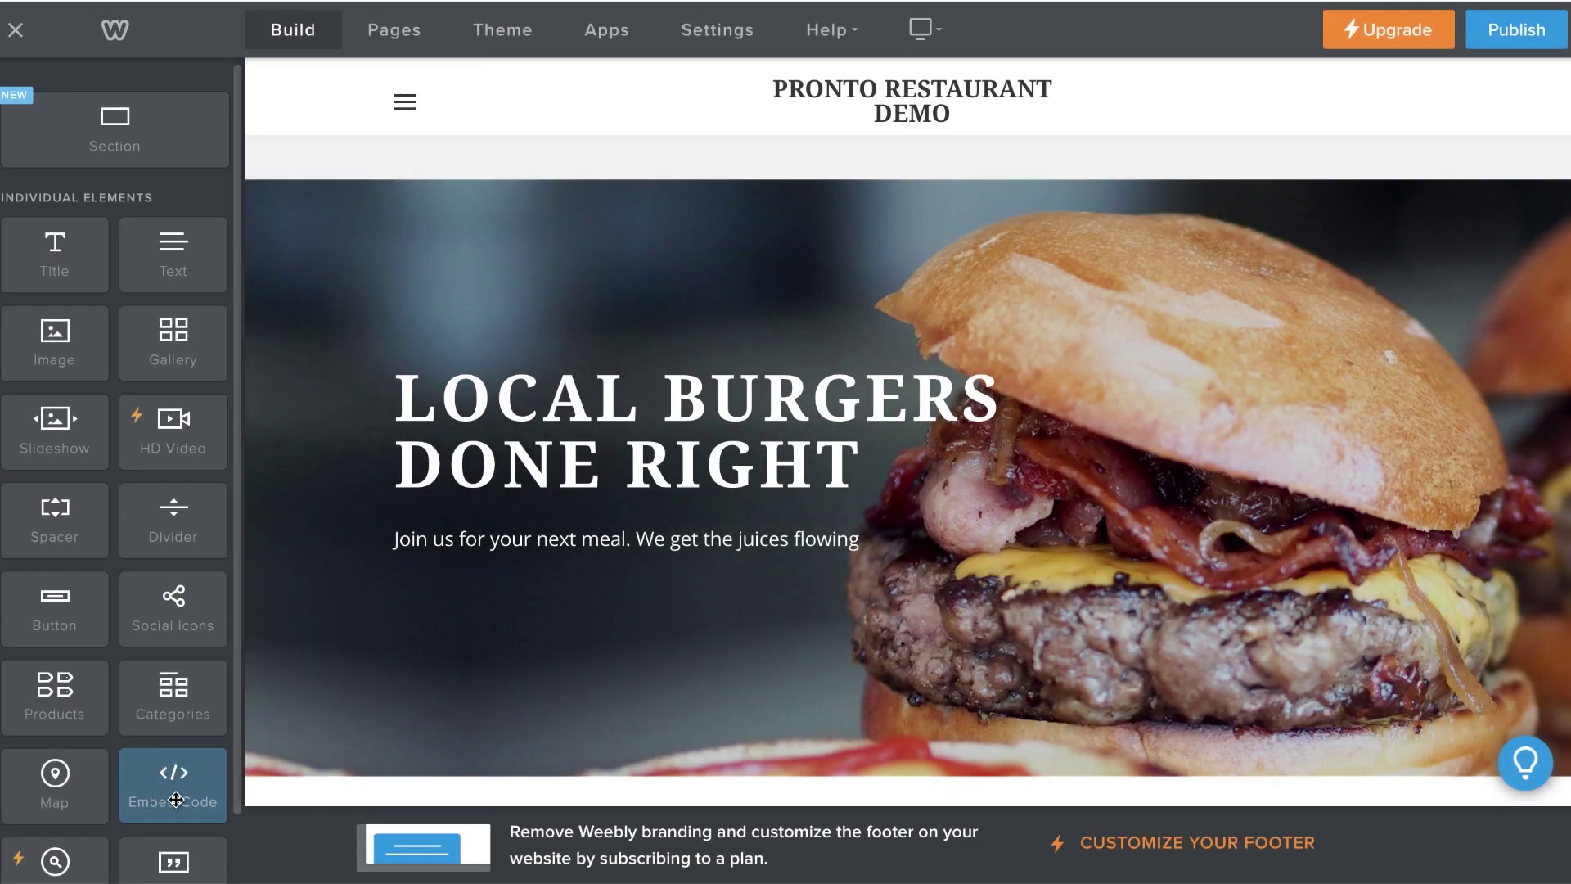
Place an Embed Code element under the hero text and paste the ordering-button HTML into it.
drag(176, 799, 489, 316)
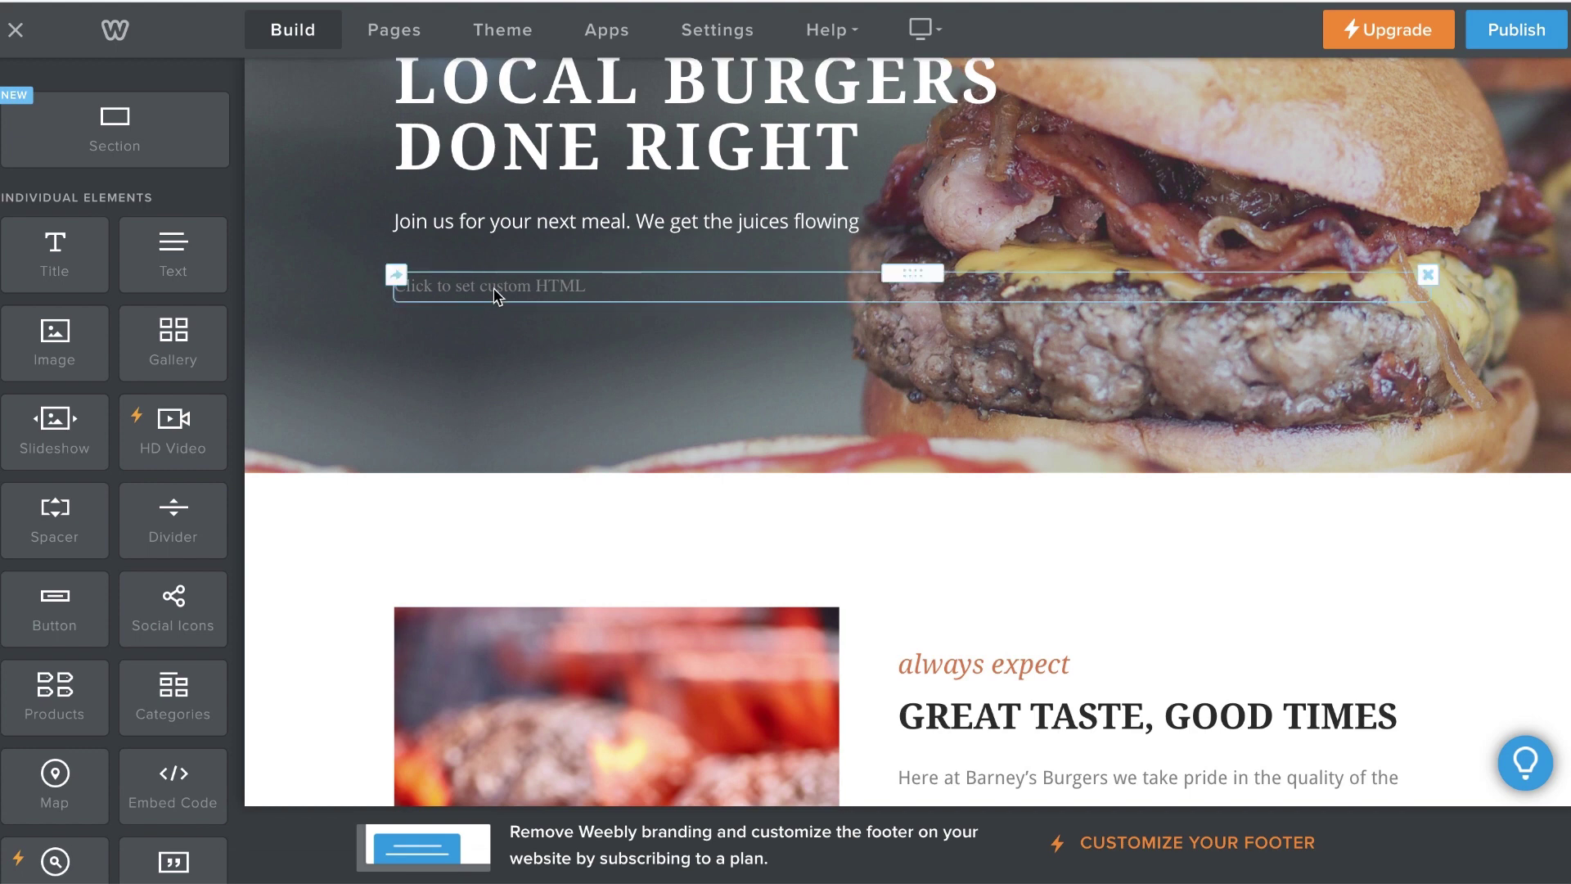
click(495, 296)
click(902, 400)
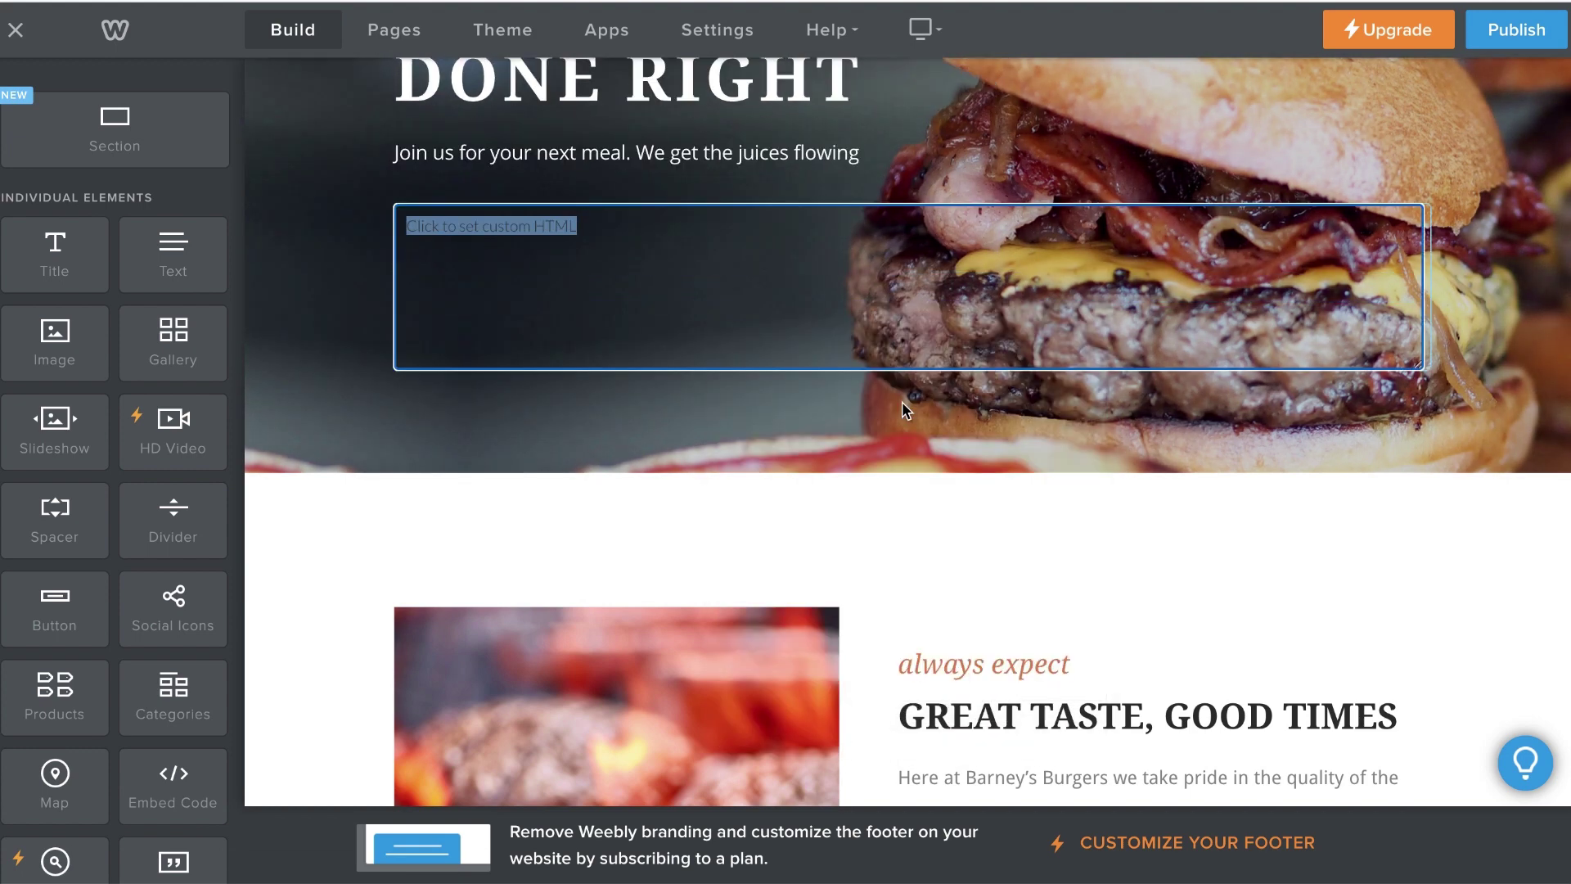
key(ctrl+v)
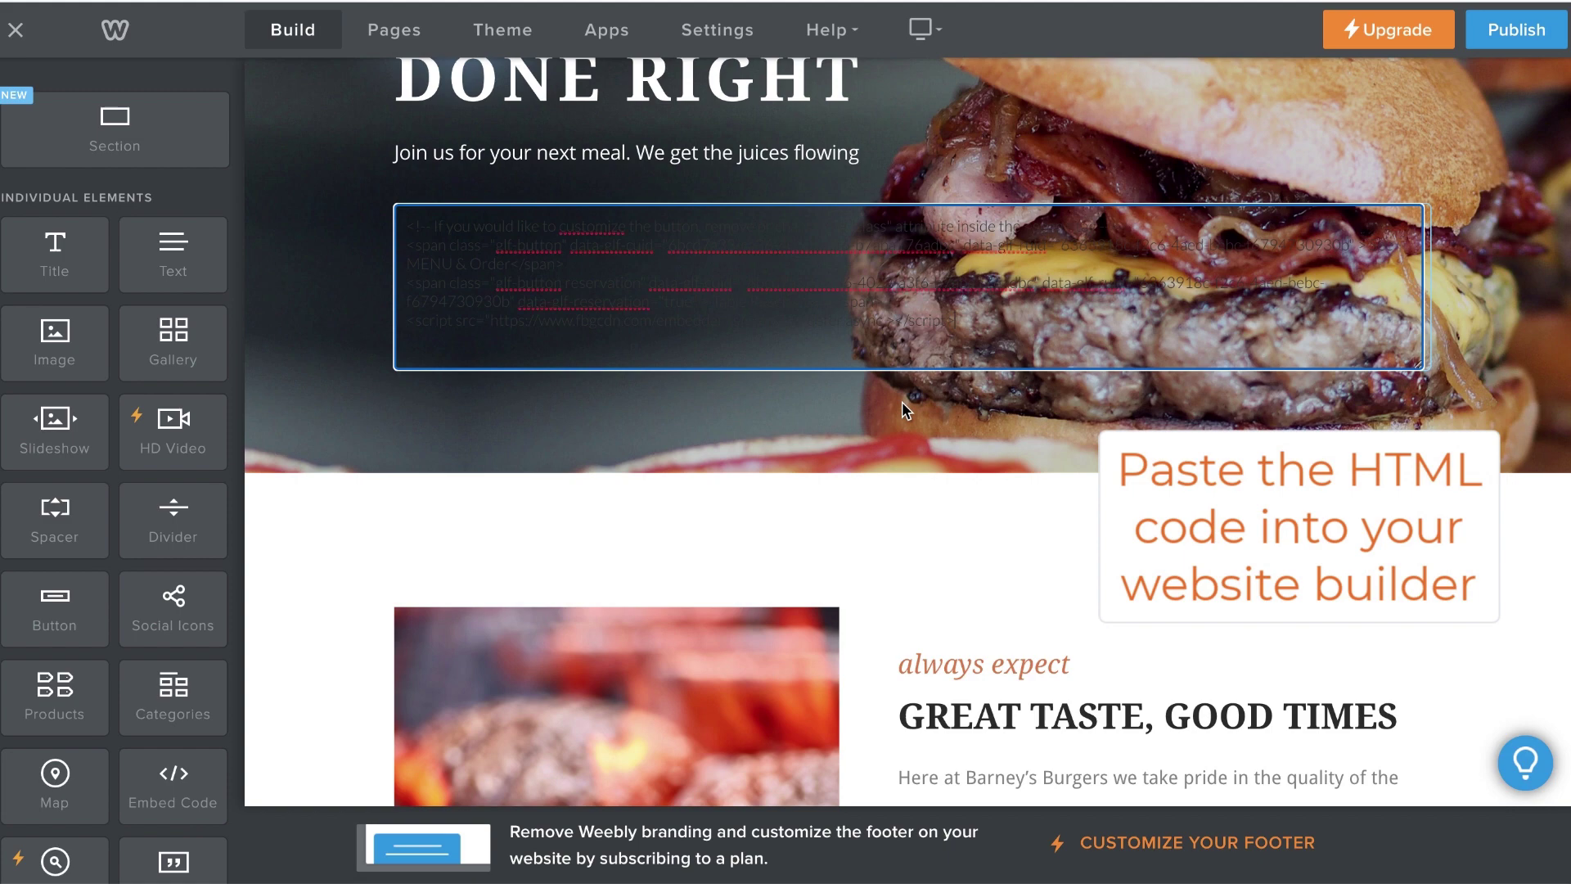
click(877, 435)
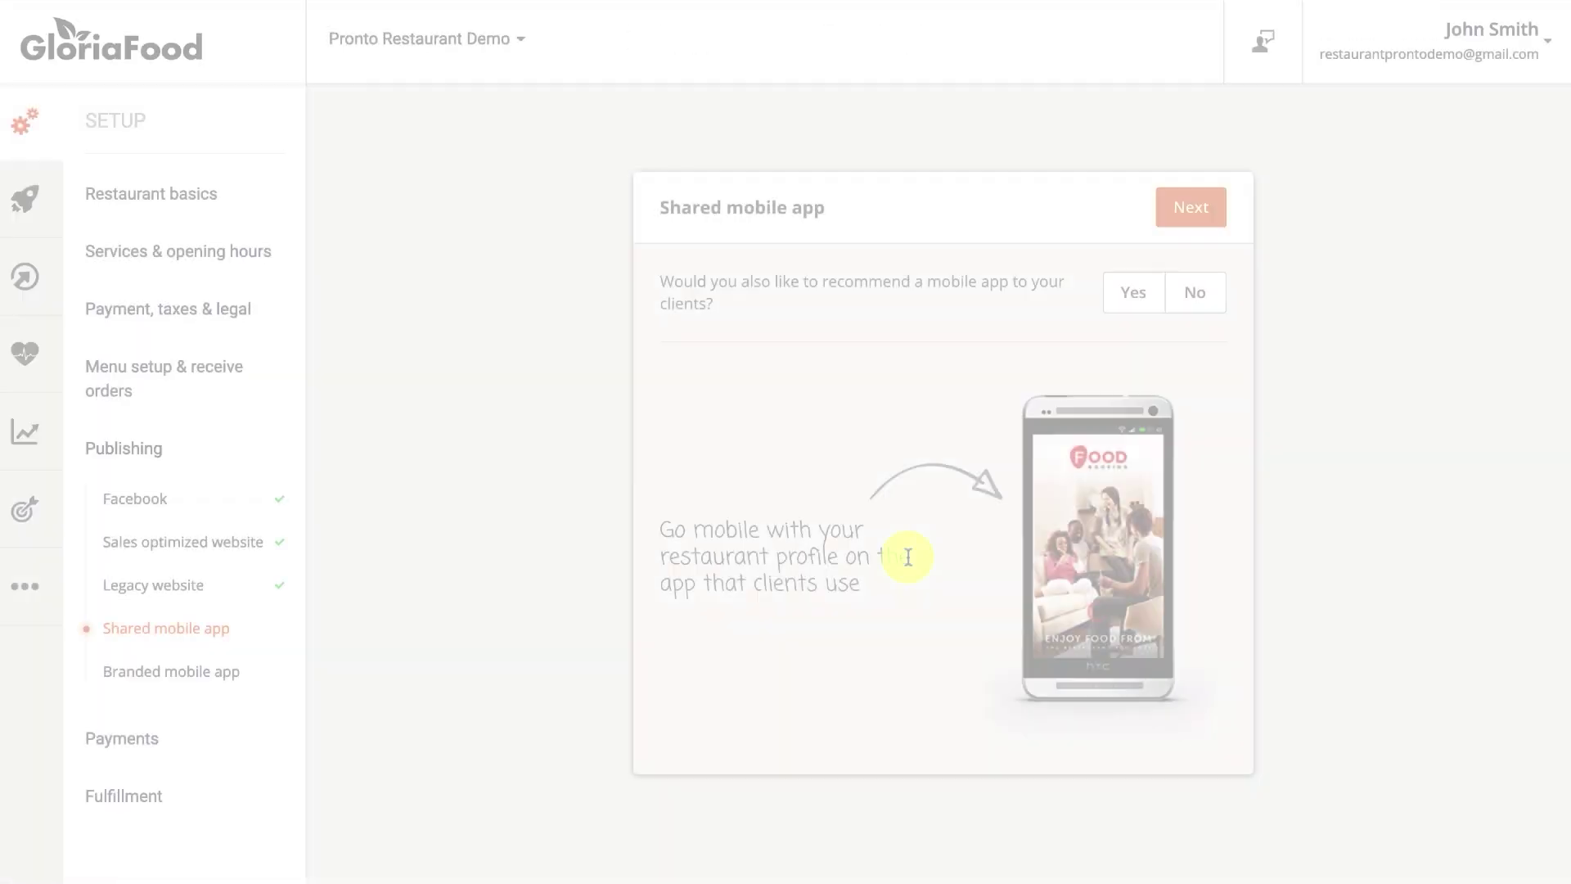
Recommend the mobile app to clients and publish the restaurant to the shared Android app.
click(1113, 303)
click(1181, 220)
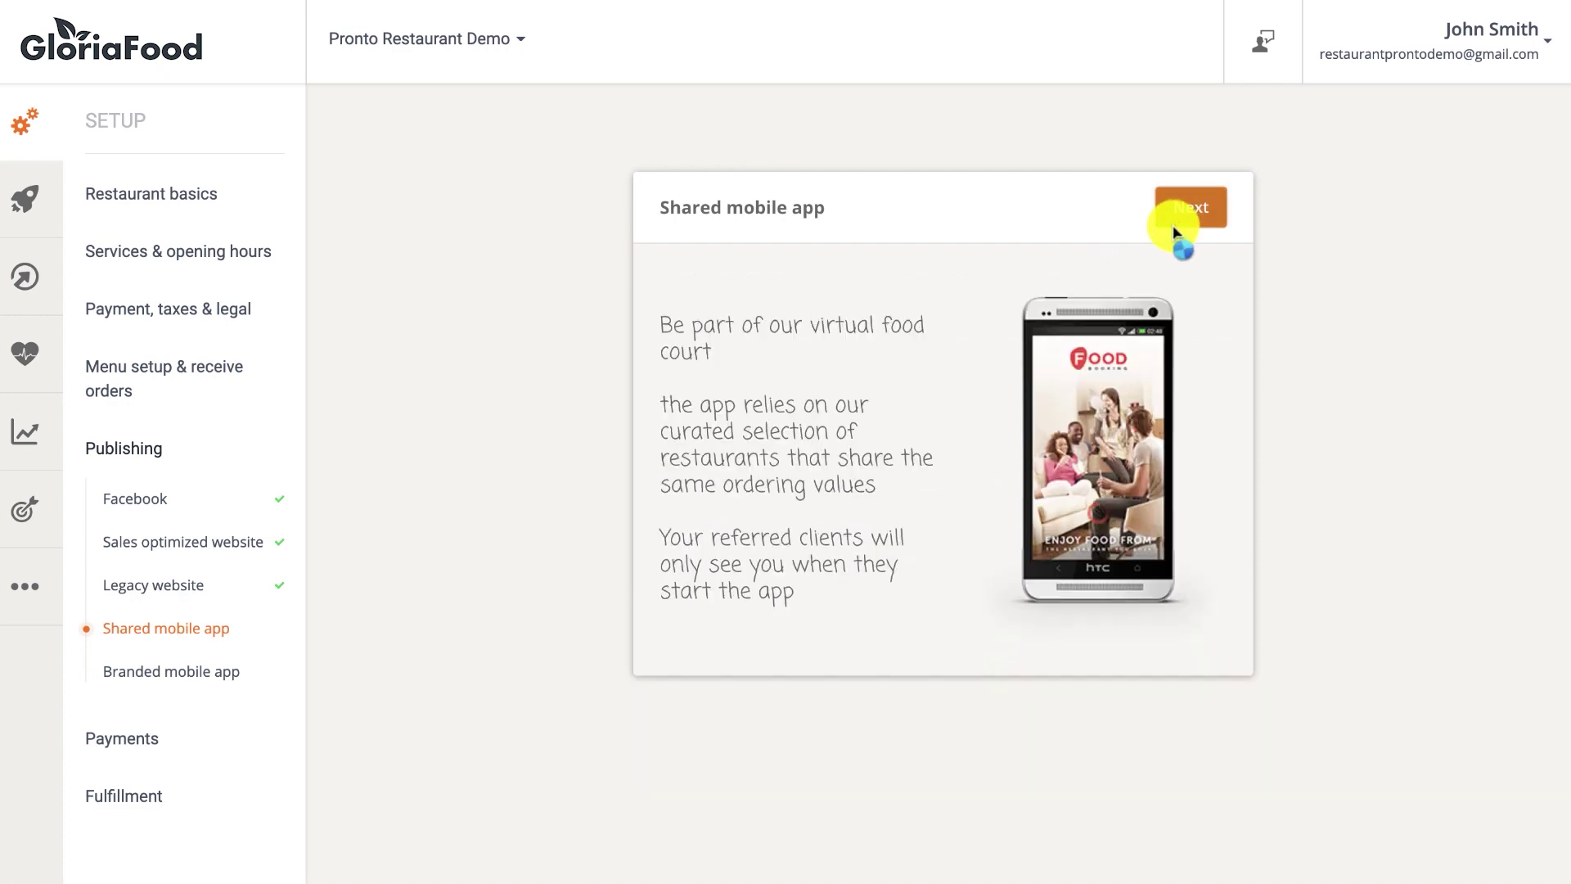
click(1178, 211)
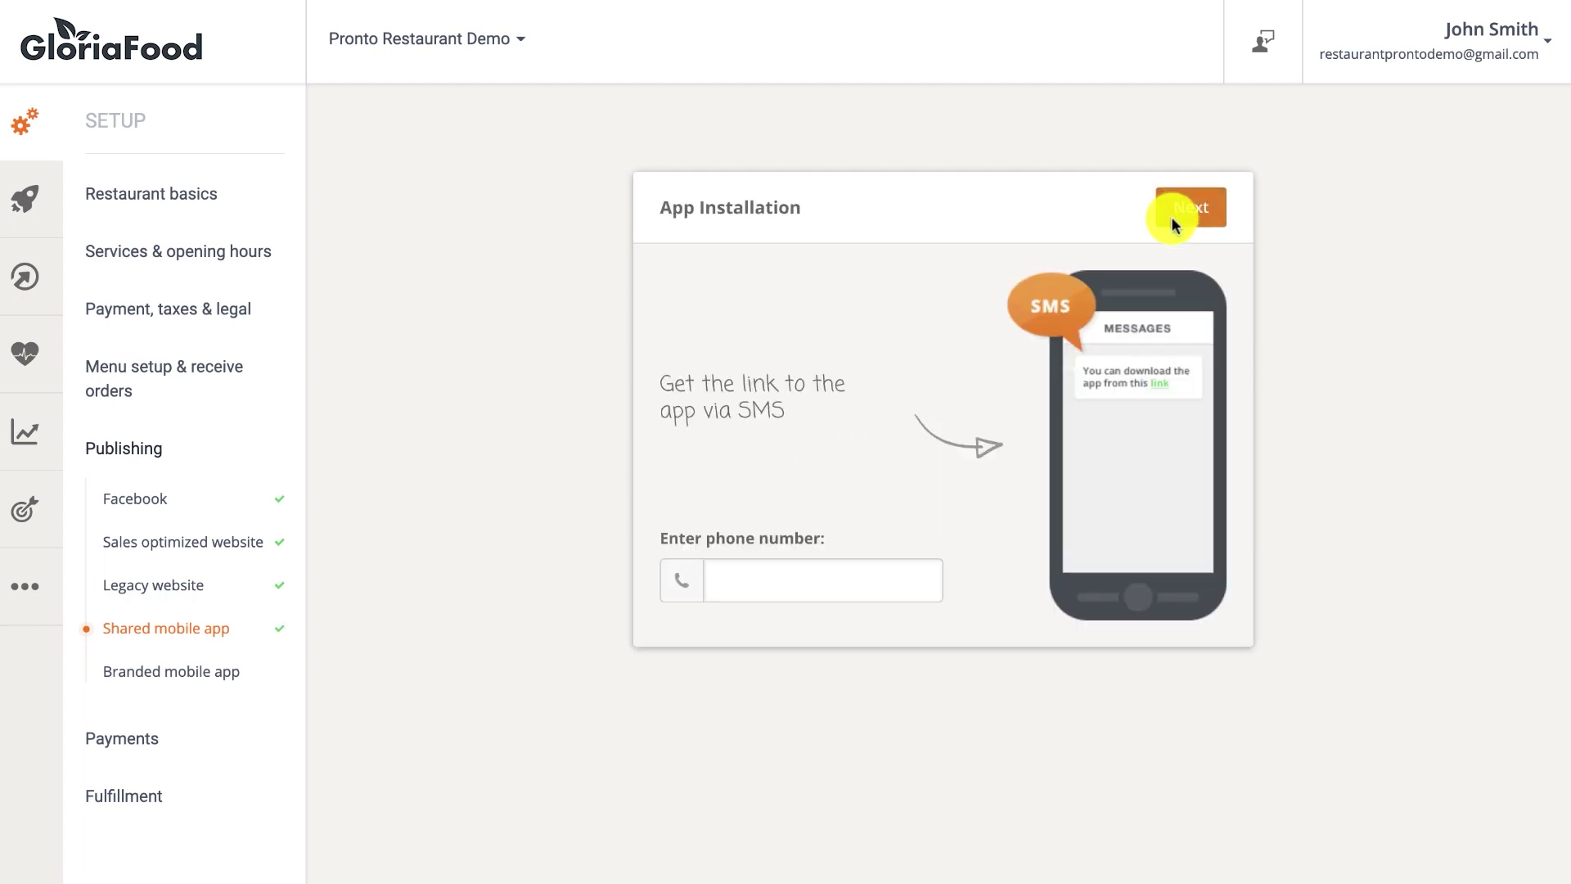
Send the app download link by SMS to a phone number.
click(893, 567)
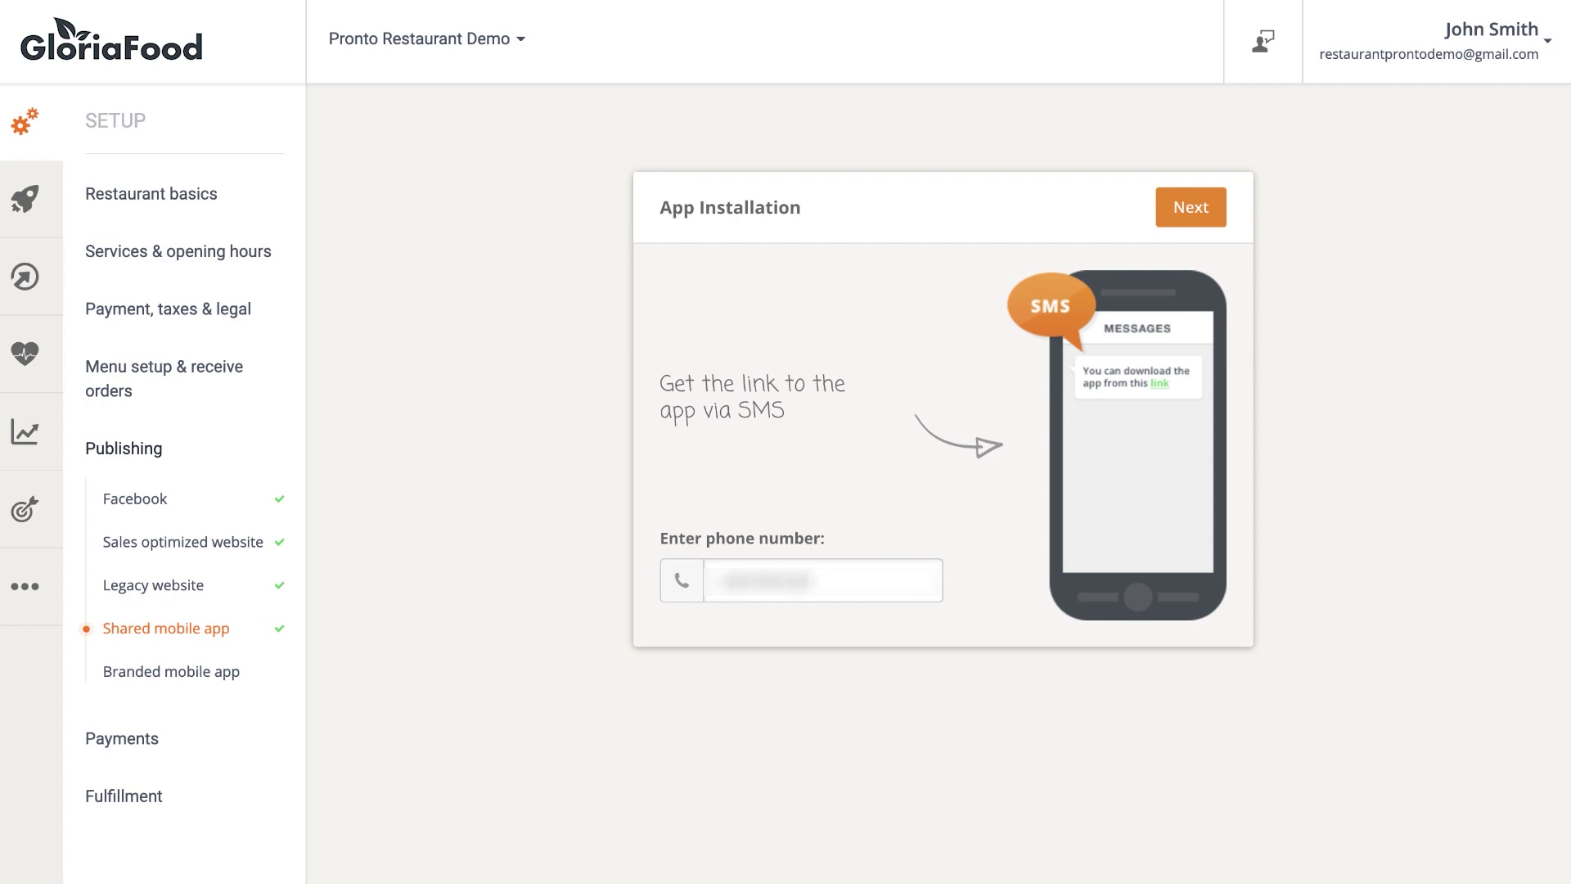
click(1203, 206)
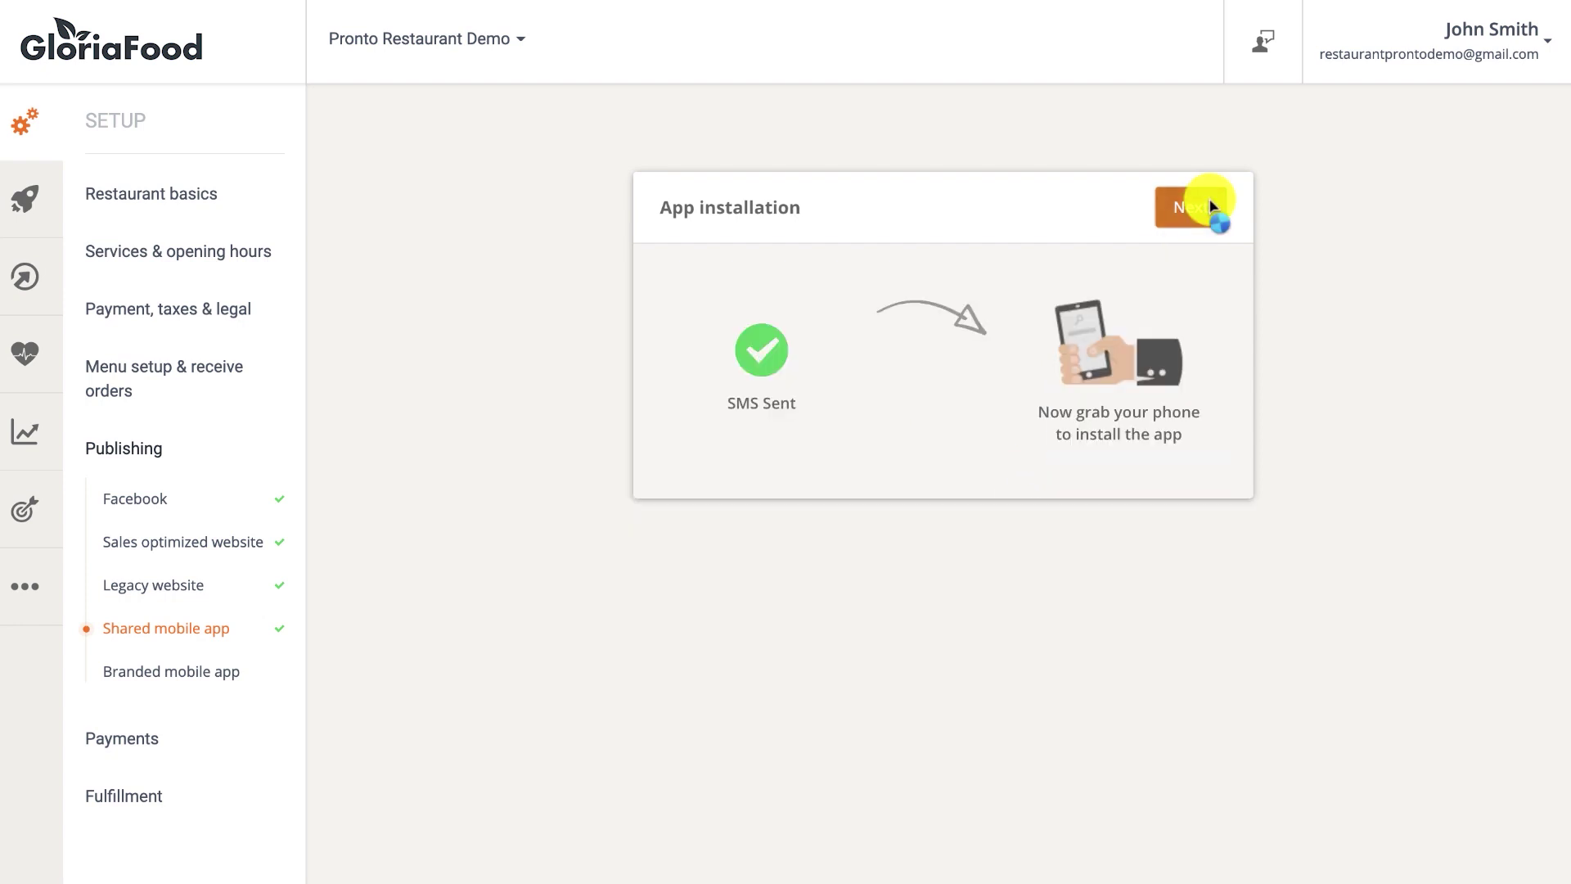
click(1204, 209)
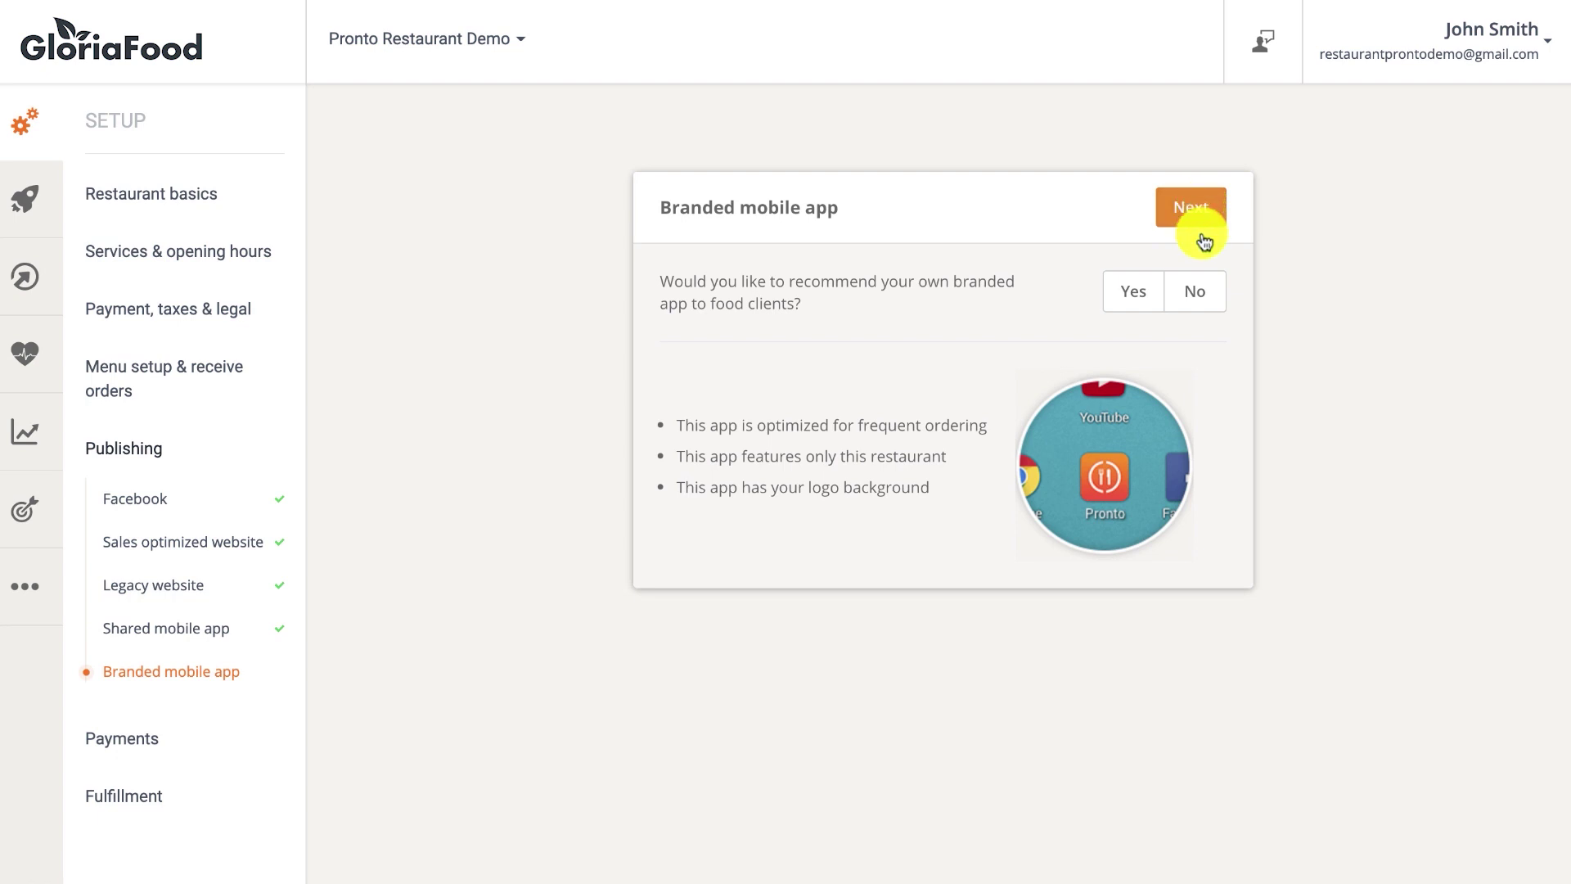
Answer No to both a branded mobile app and online credit card payments.
click(1201, 296)
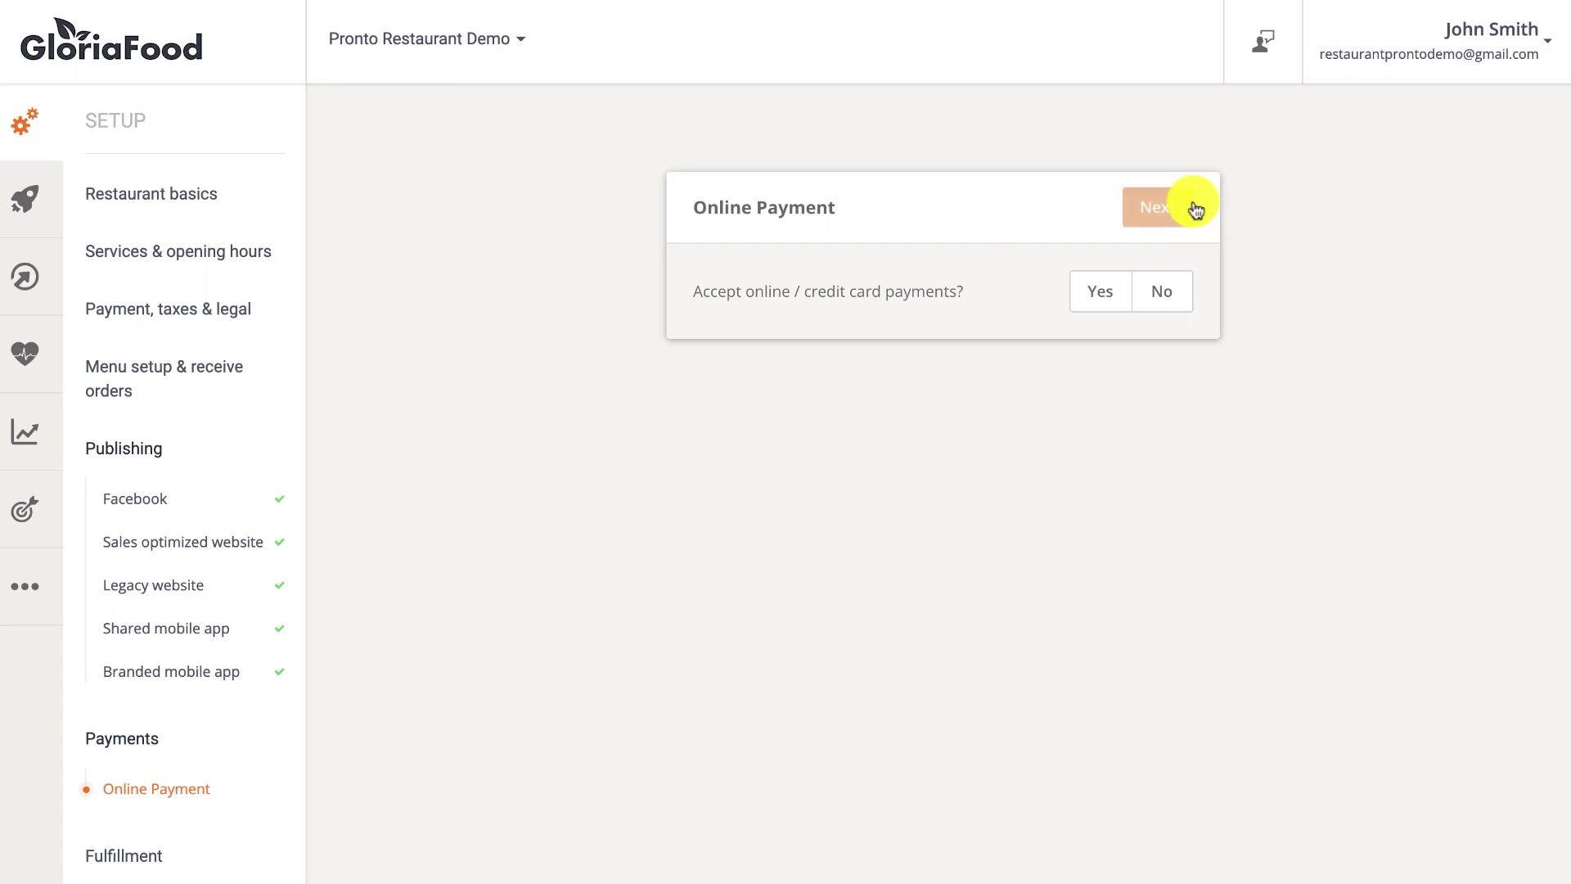
click(1162, 289)
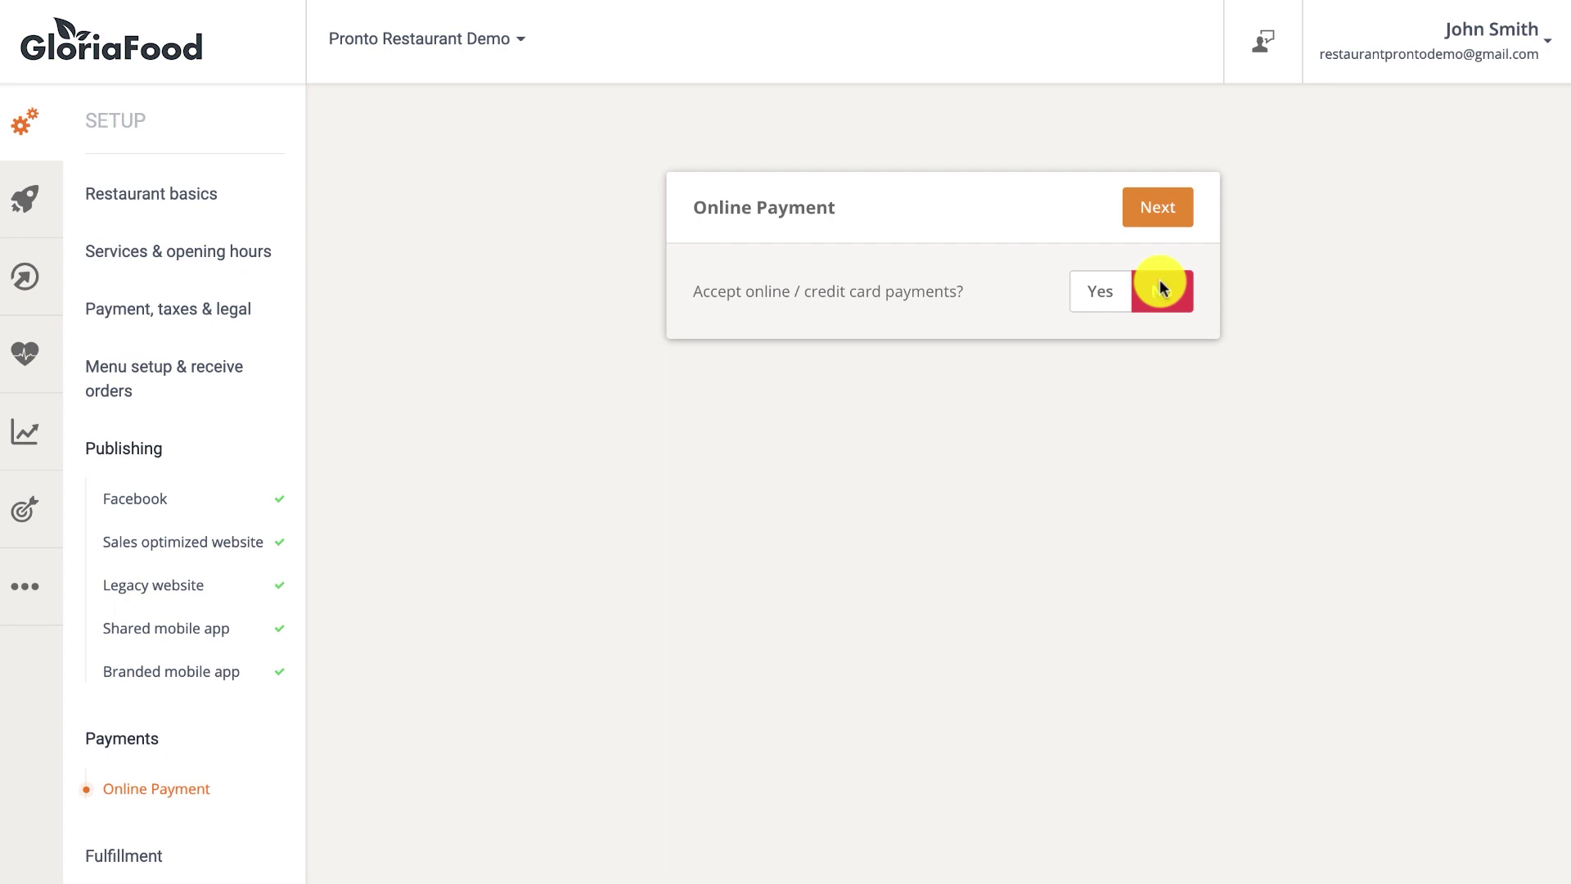
click(1164, 209)
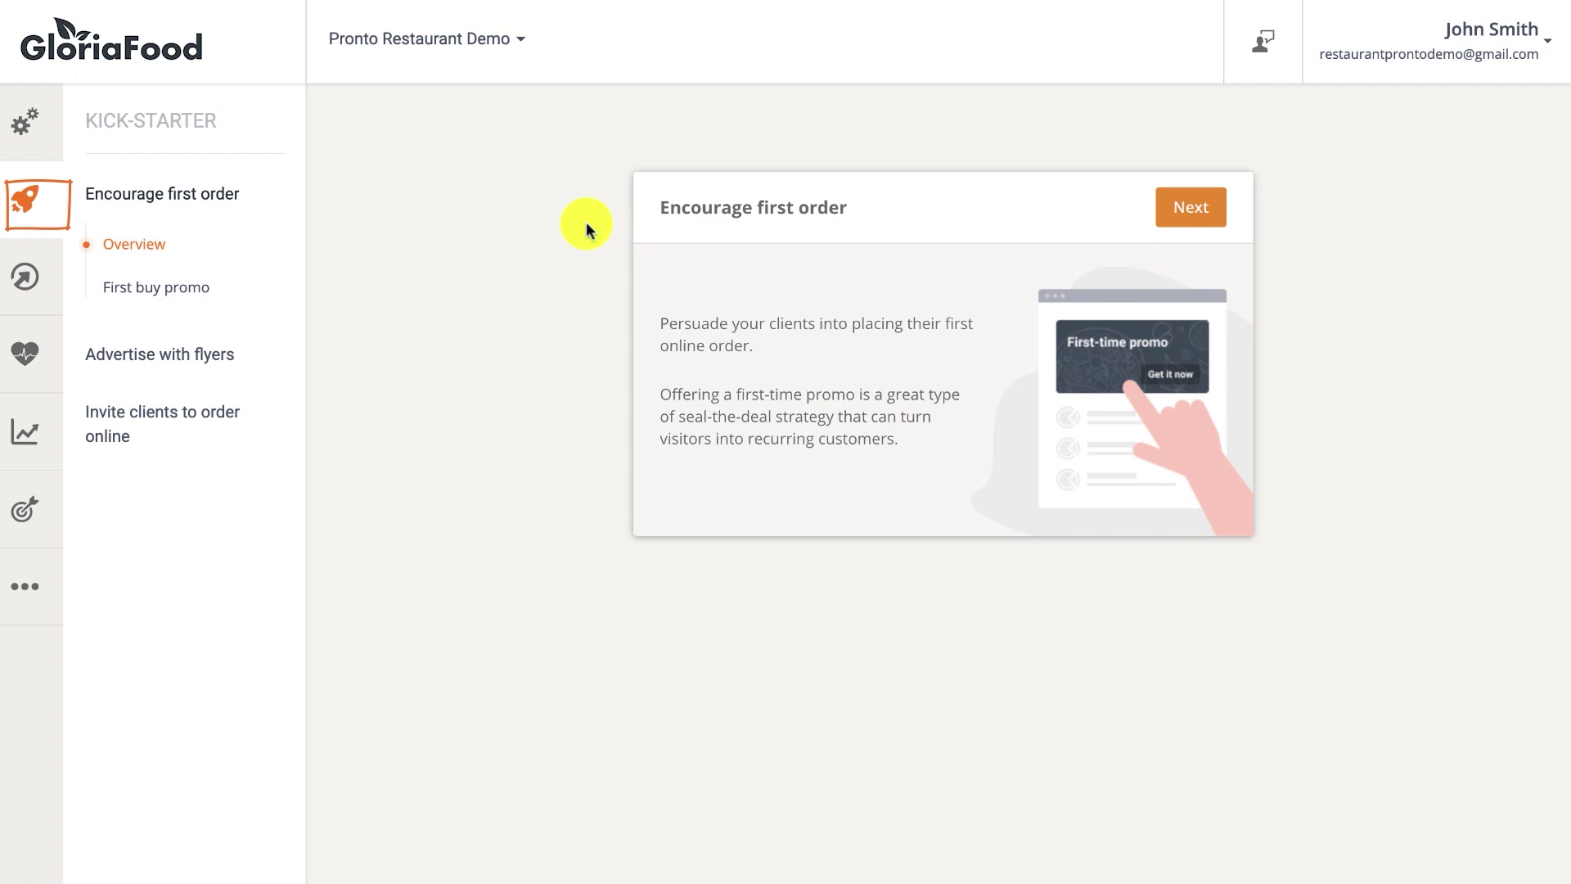
Go through the Encourage first order overview and opt to offer a first-purchase discount.
click(1162, 214)
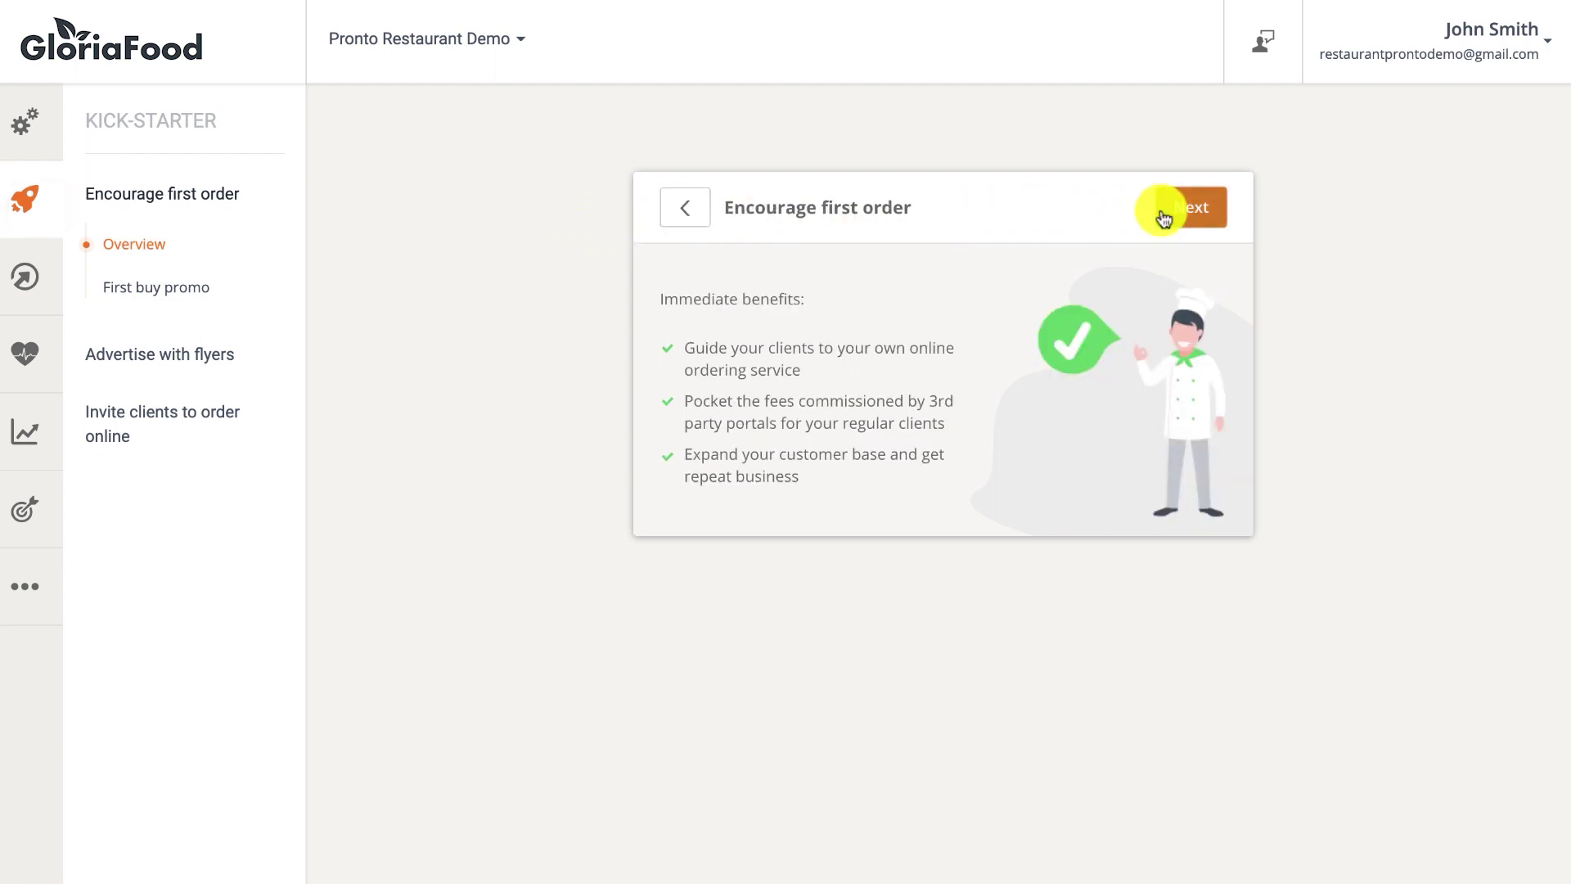
click(1162, 215)
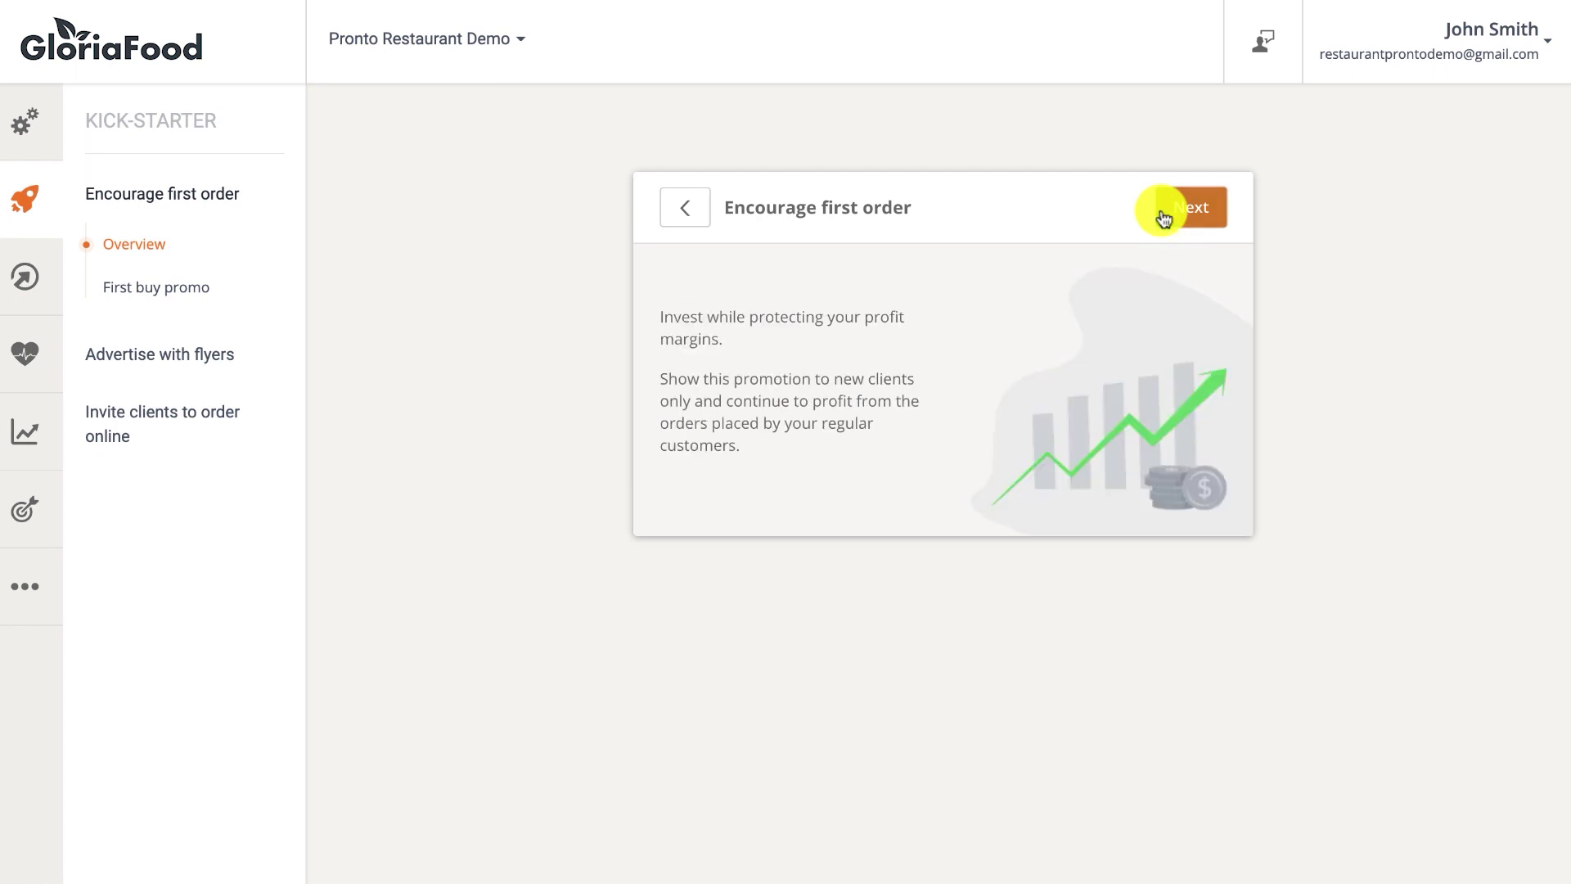
click(1163, 216)
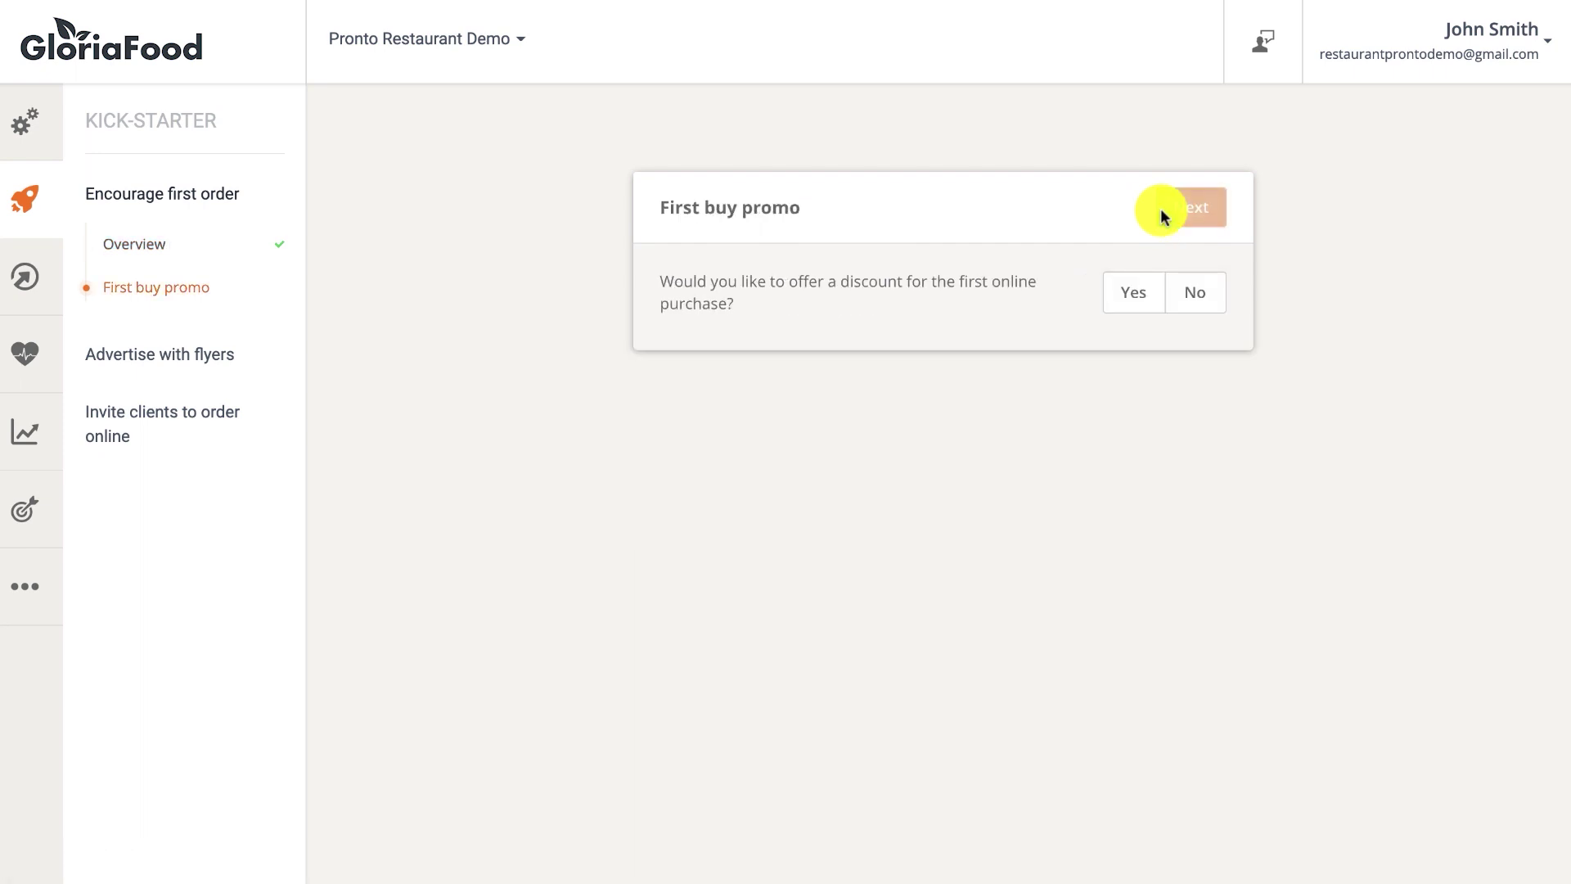
click(1138, 288)
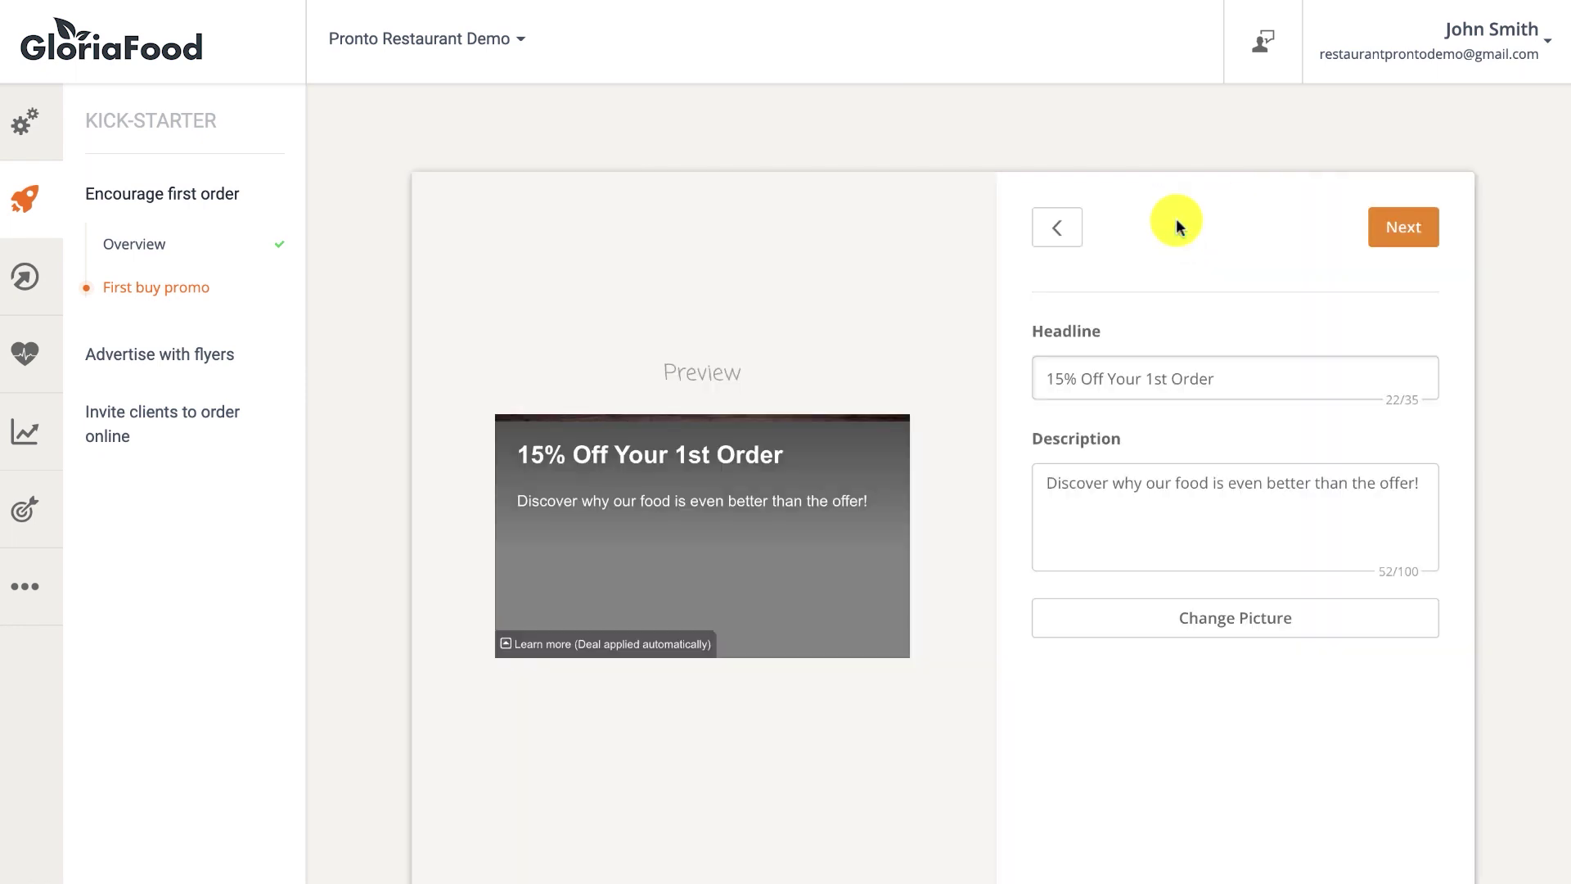
Change the promo headline to 20% Off Your 1st Order, set discount to 20, and save.
scroll(1108, 385, down, 1)
double_click(1051, 329)
text(20)
click(1398, 175)
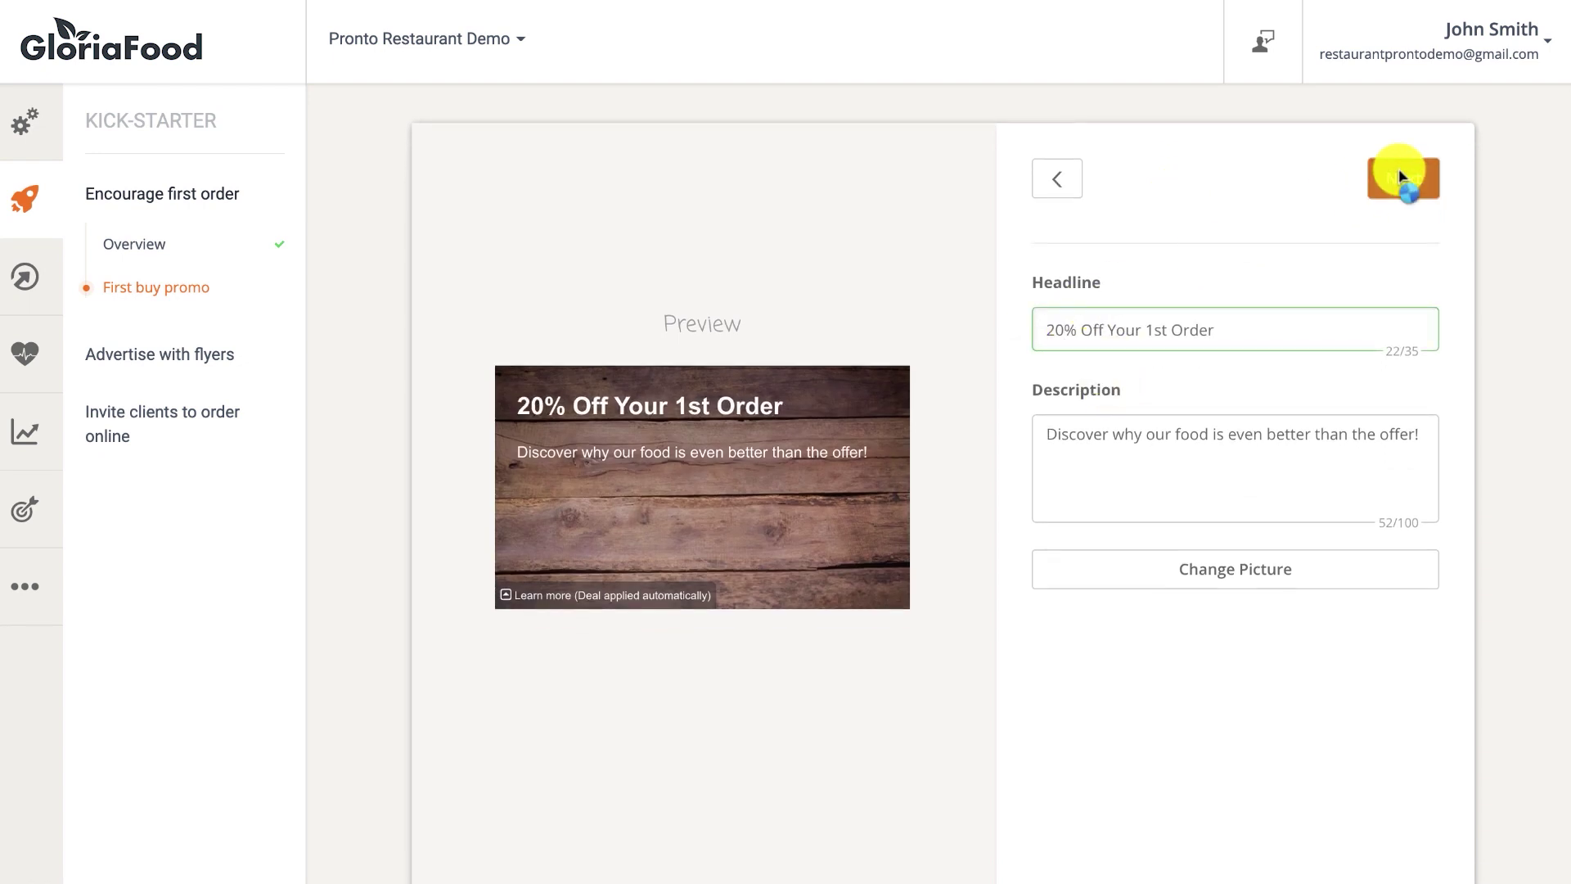
double_click(1115, 281)
text(20)
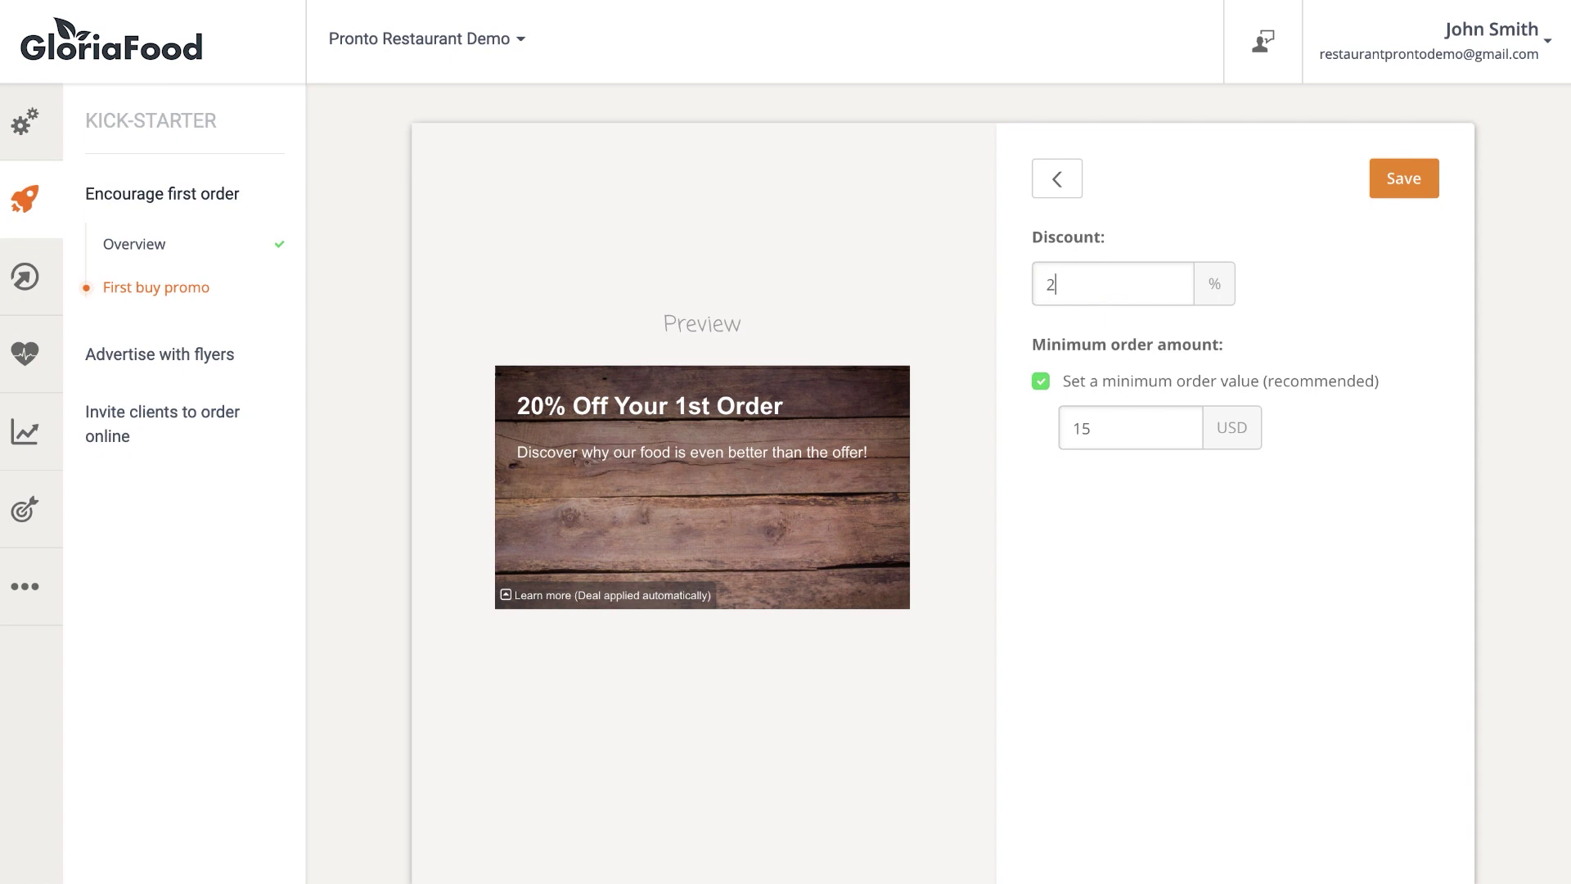
click(1397, 183)
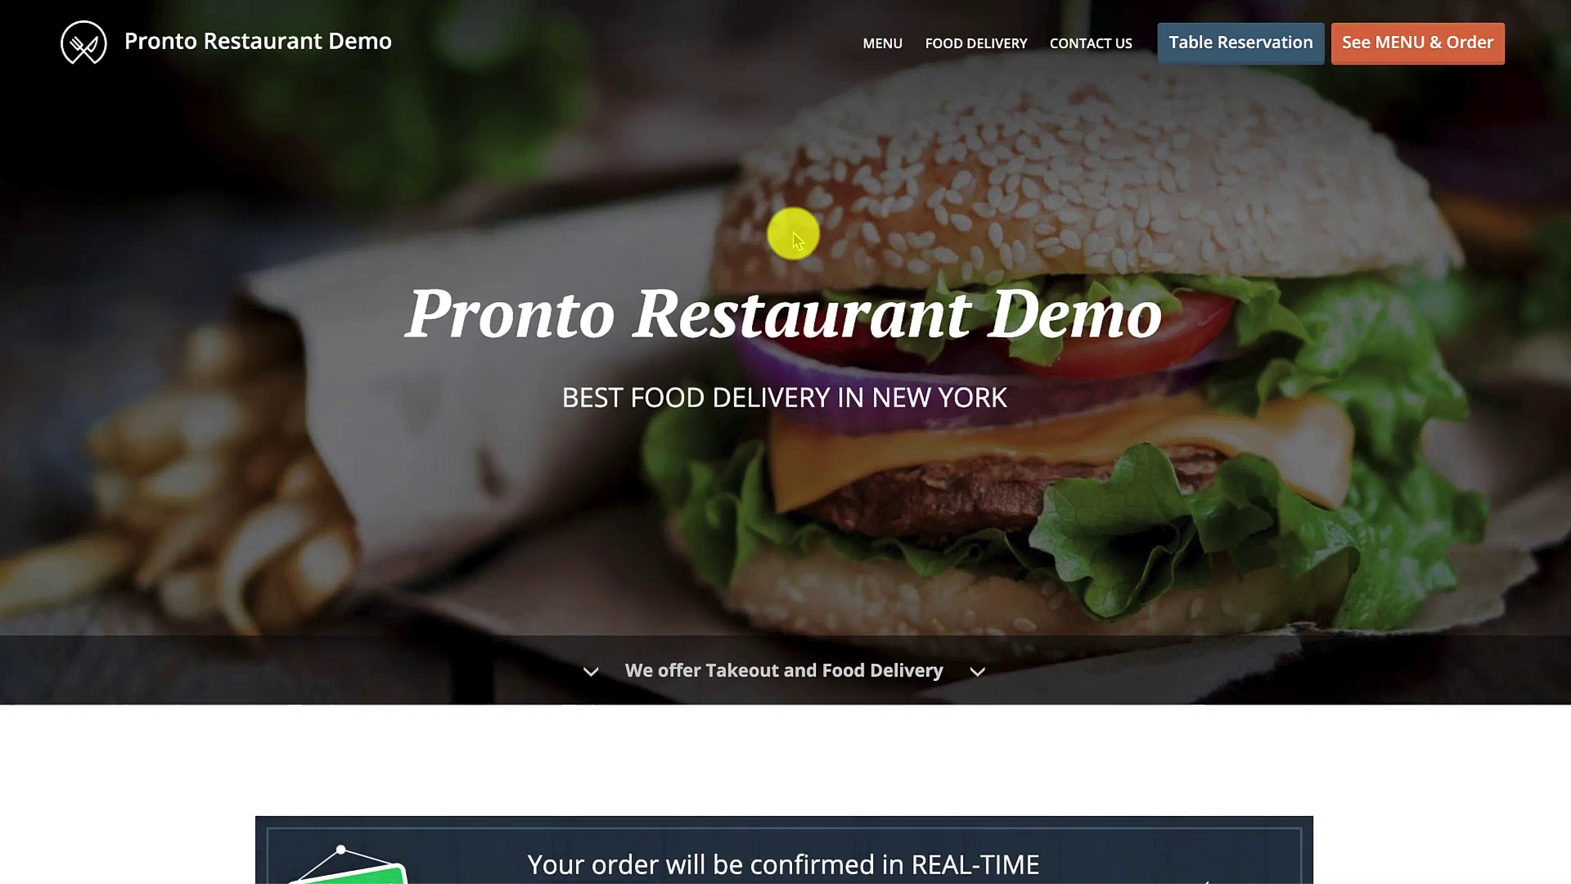
Add Owl Wings (10 Wings) with Hot flavor and Blue Cheese dressing to the cart.
scroll(793, 235, down, 5)
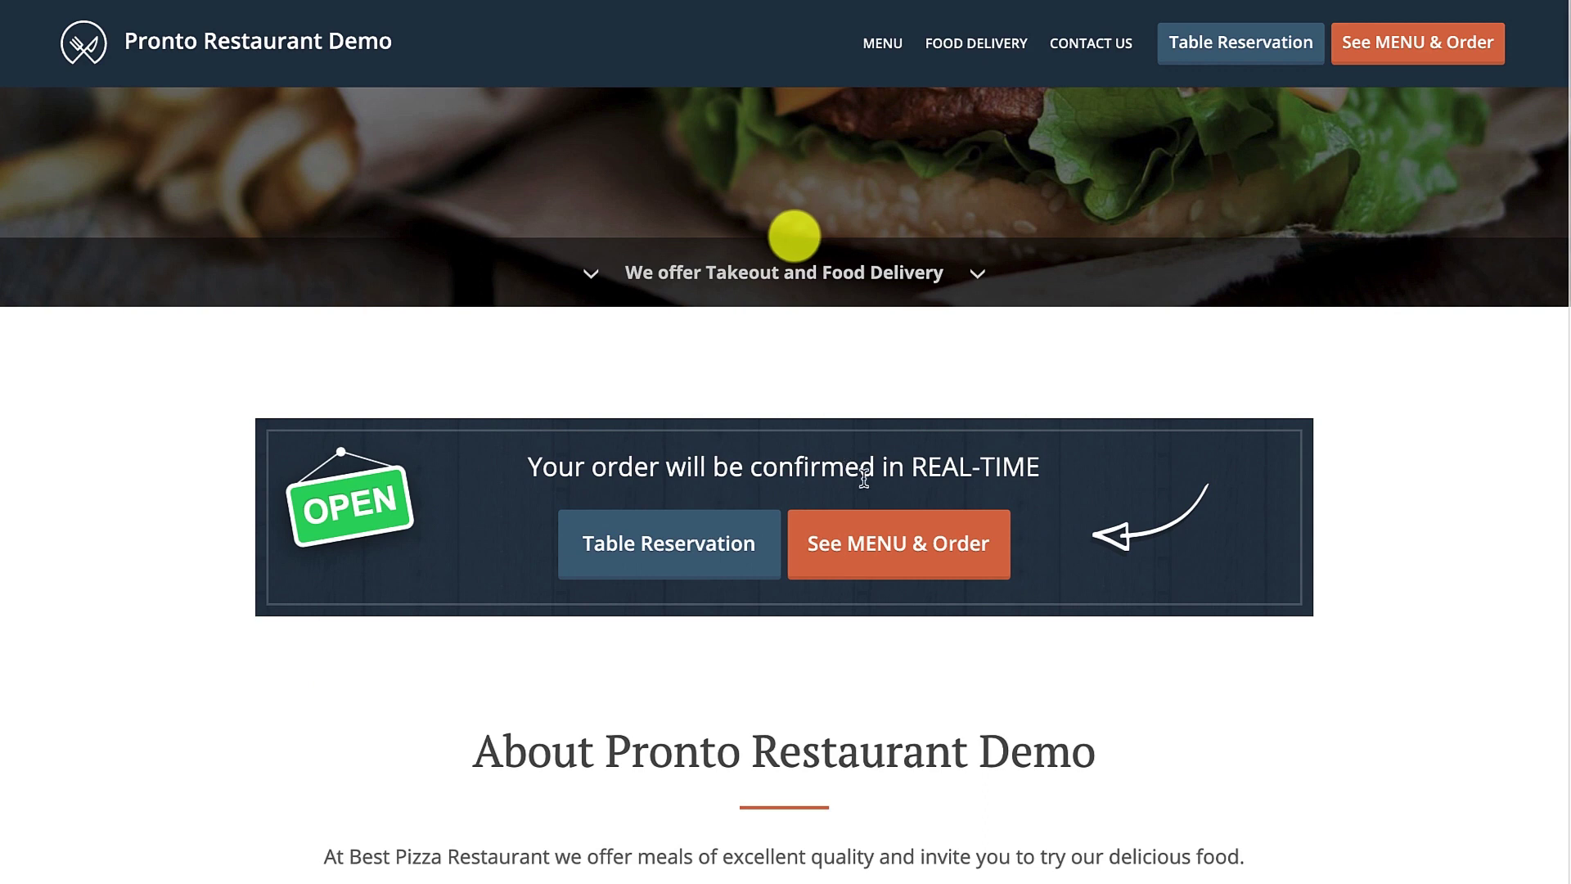
click(901, 540)
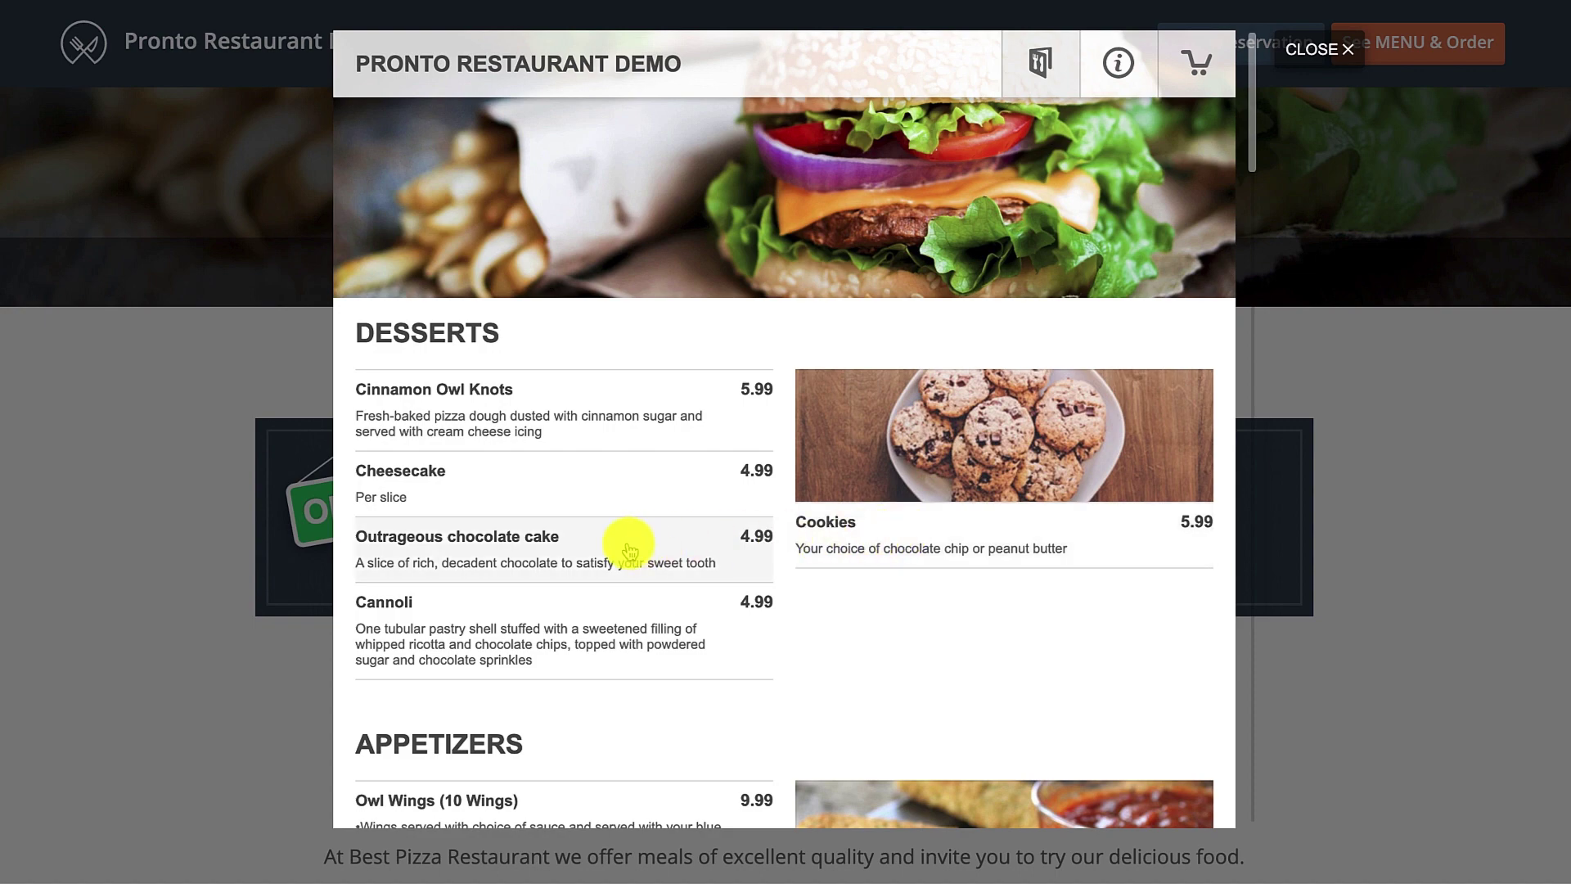
scroll(631, 545, down, 3)
click(630, 587)
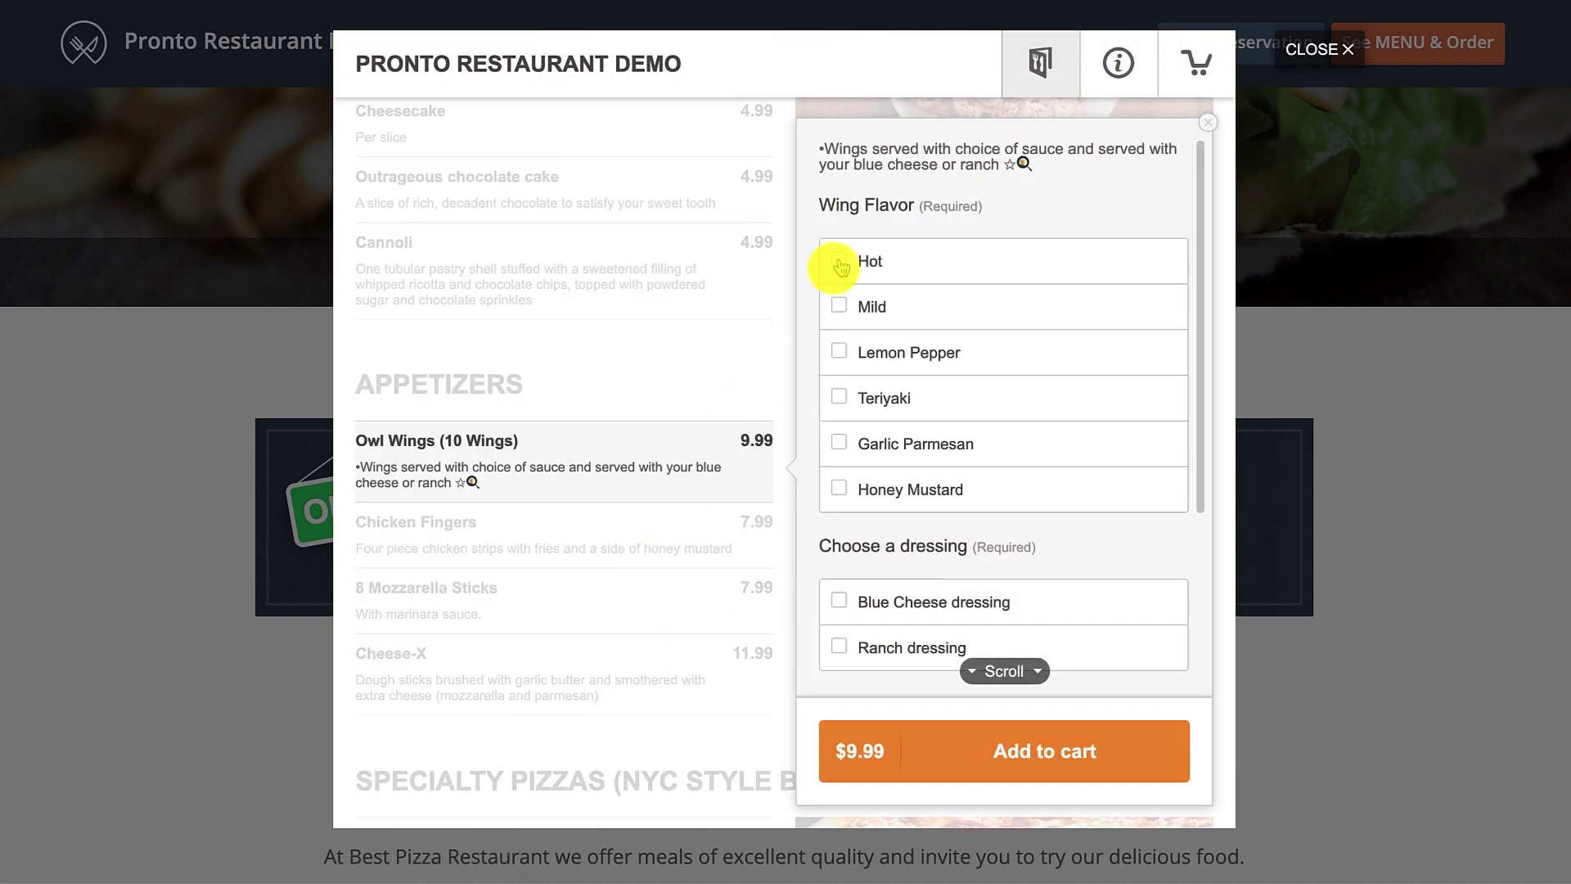
click(837, 259)
click(841, 600)
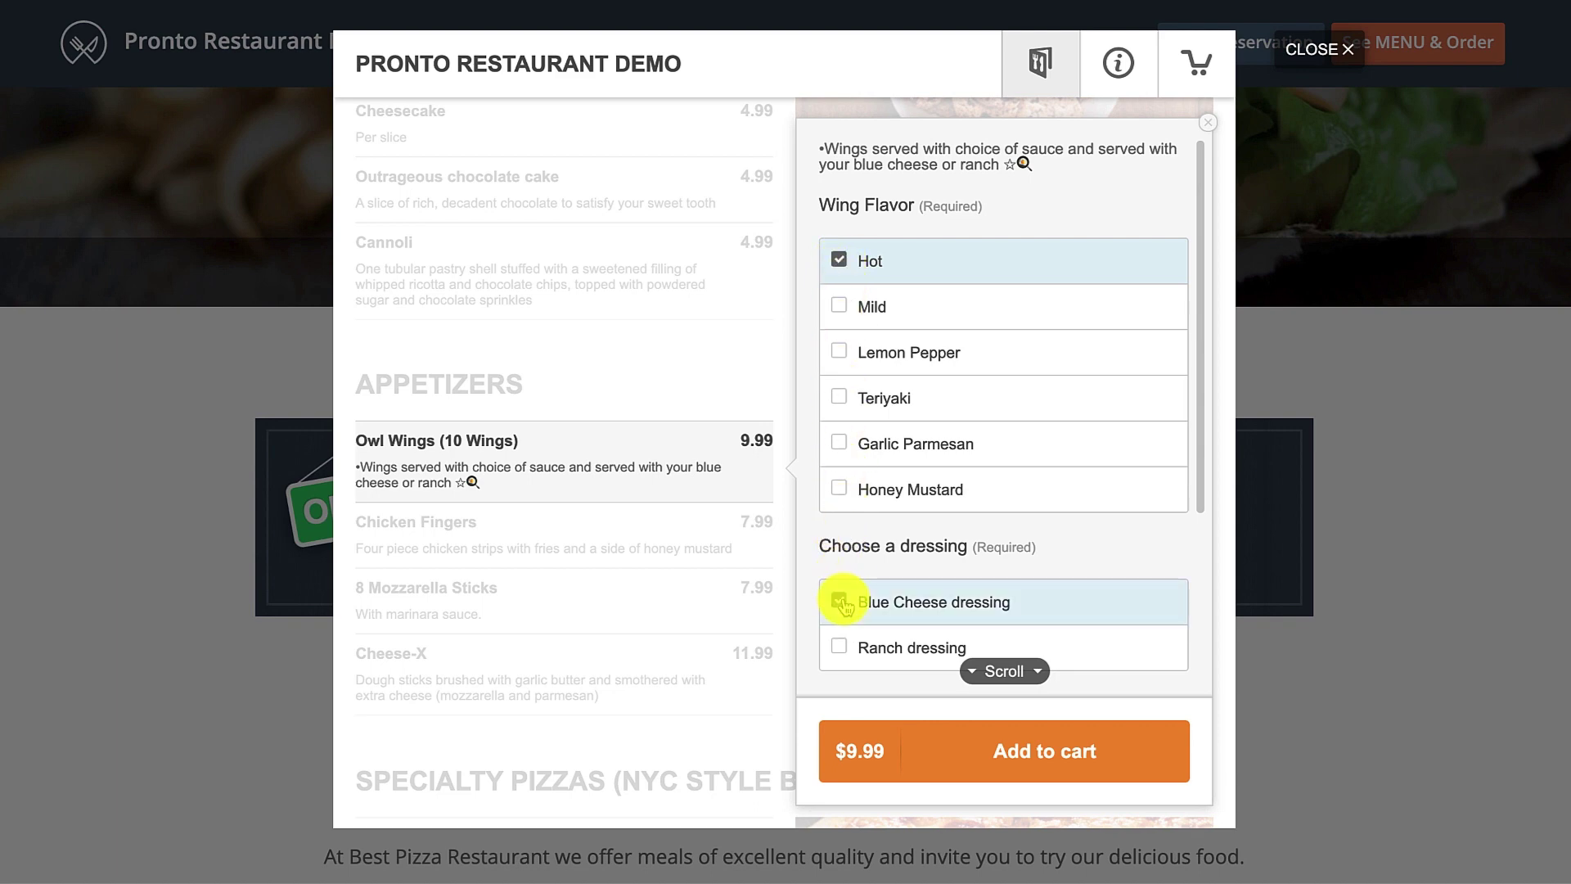
click(923, 750)
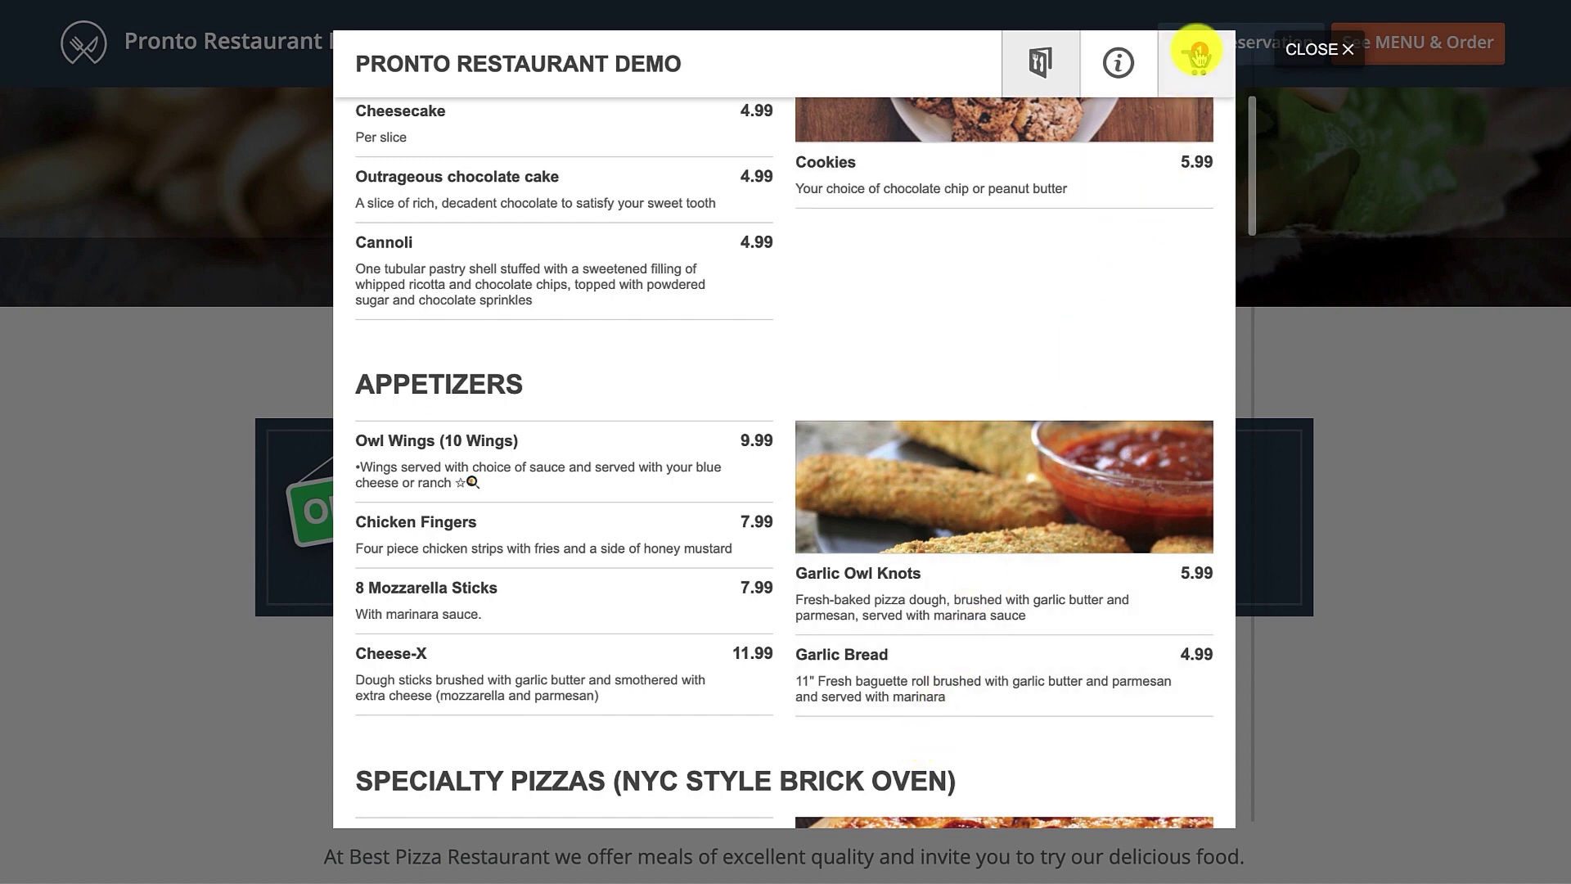
click(1197, 59)
Fill in the customer's contact details from a saved entry and save them.
click(646, 186)
click(516, 210)
click(462, 261)
click(527, 422)
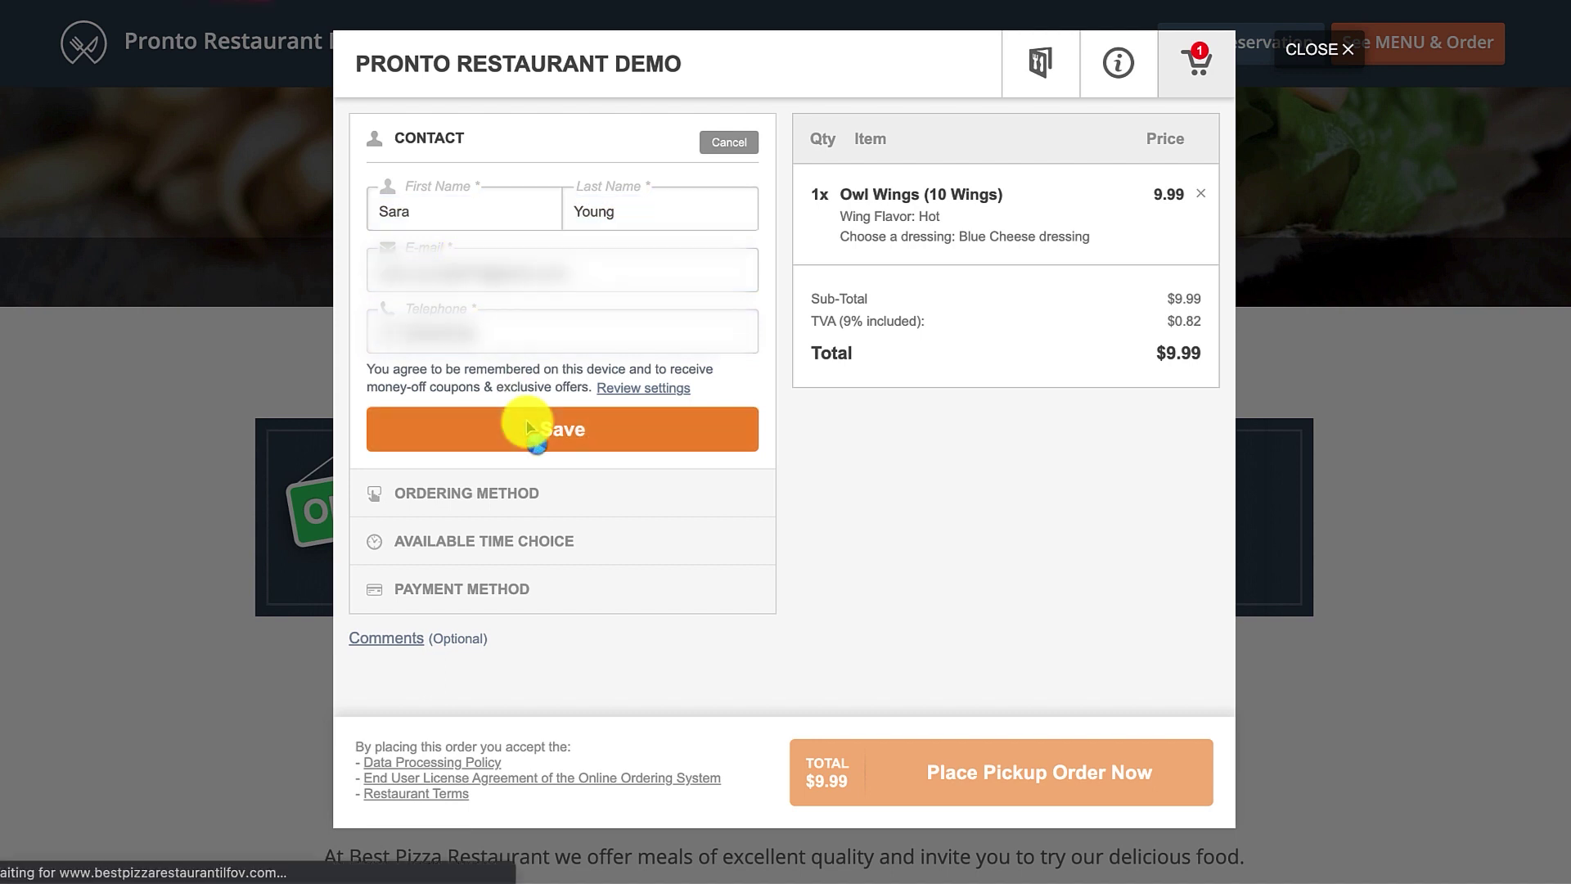
Place the order as Pickup, As soon as possible, paid with Cash.
click(735, 280)
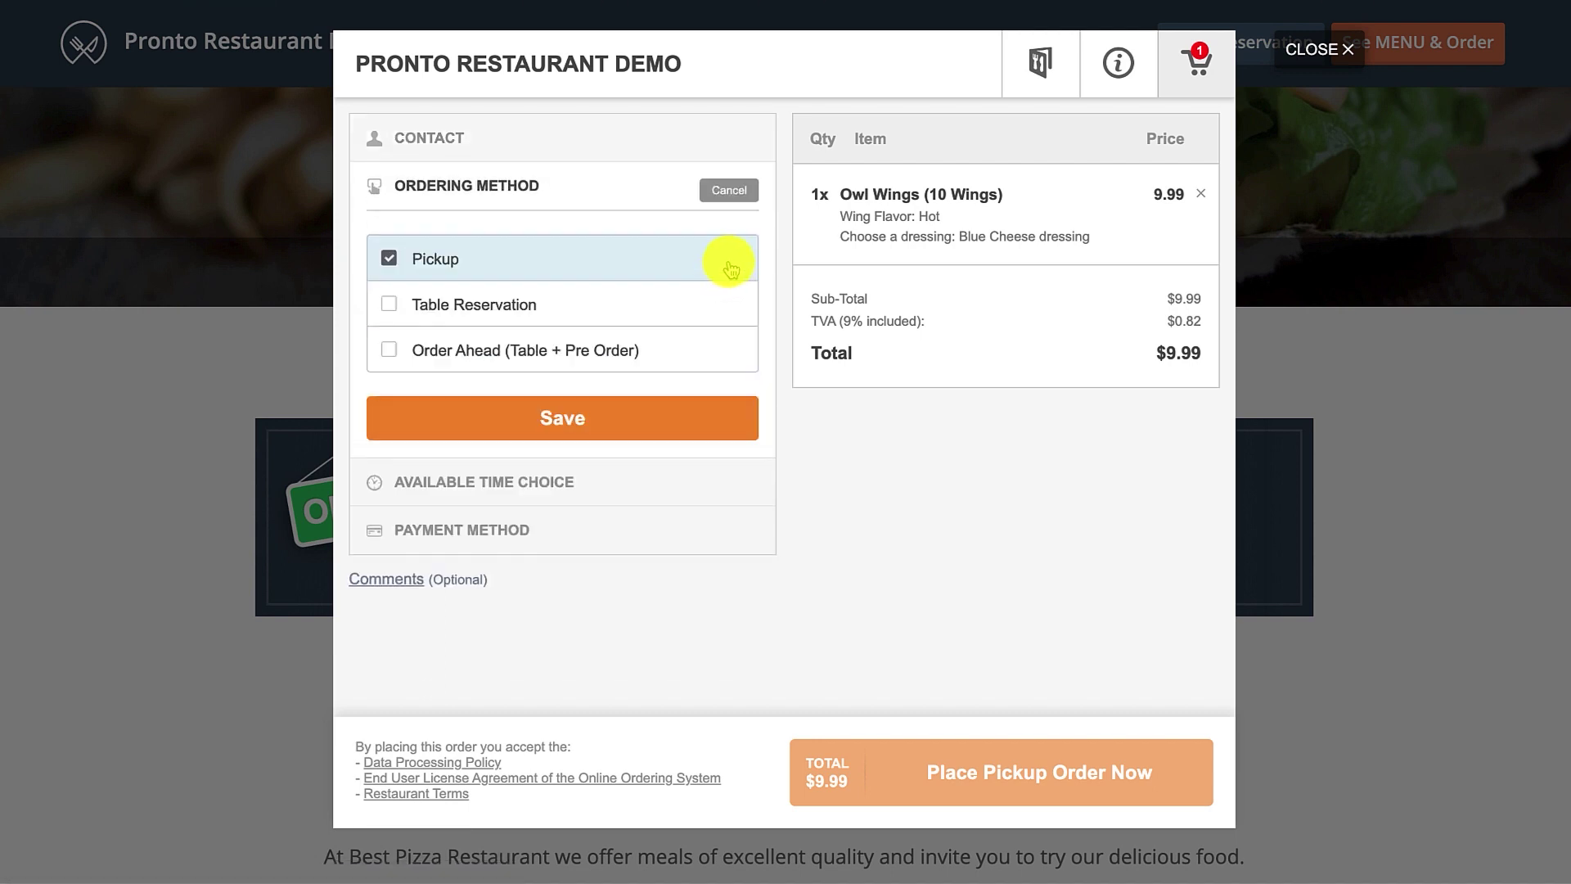
click(647, 414)
click(728, 373)
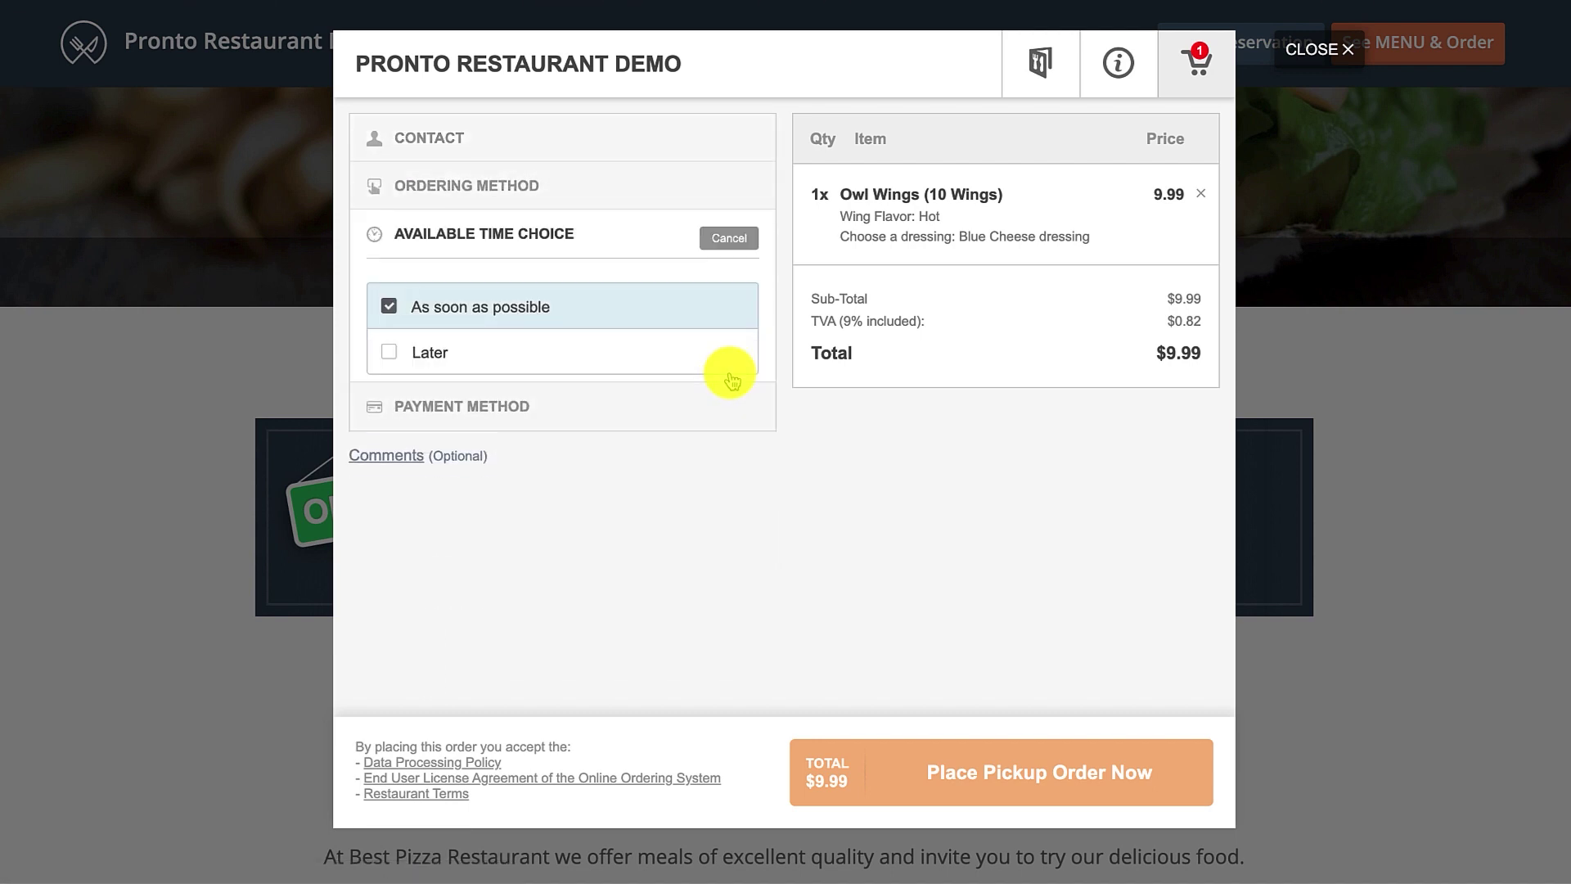
click(693, 432)
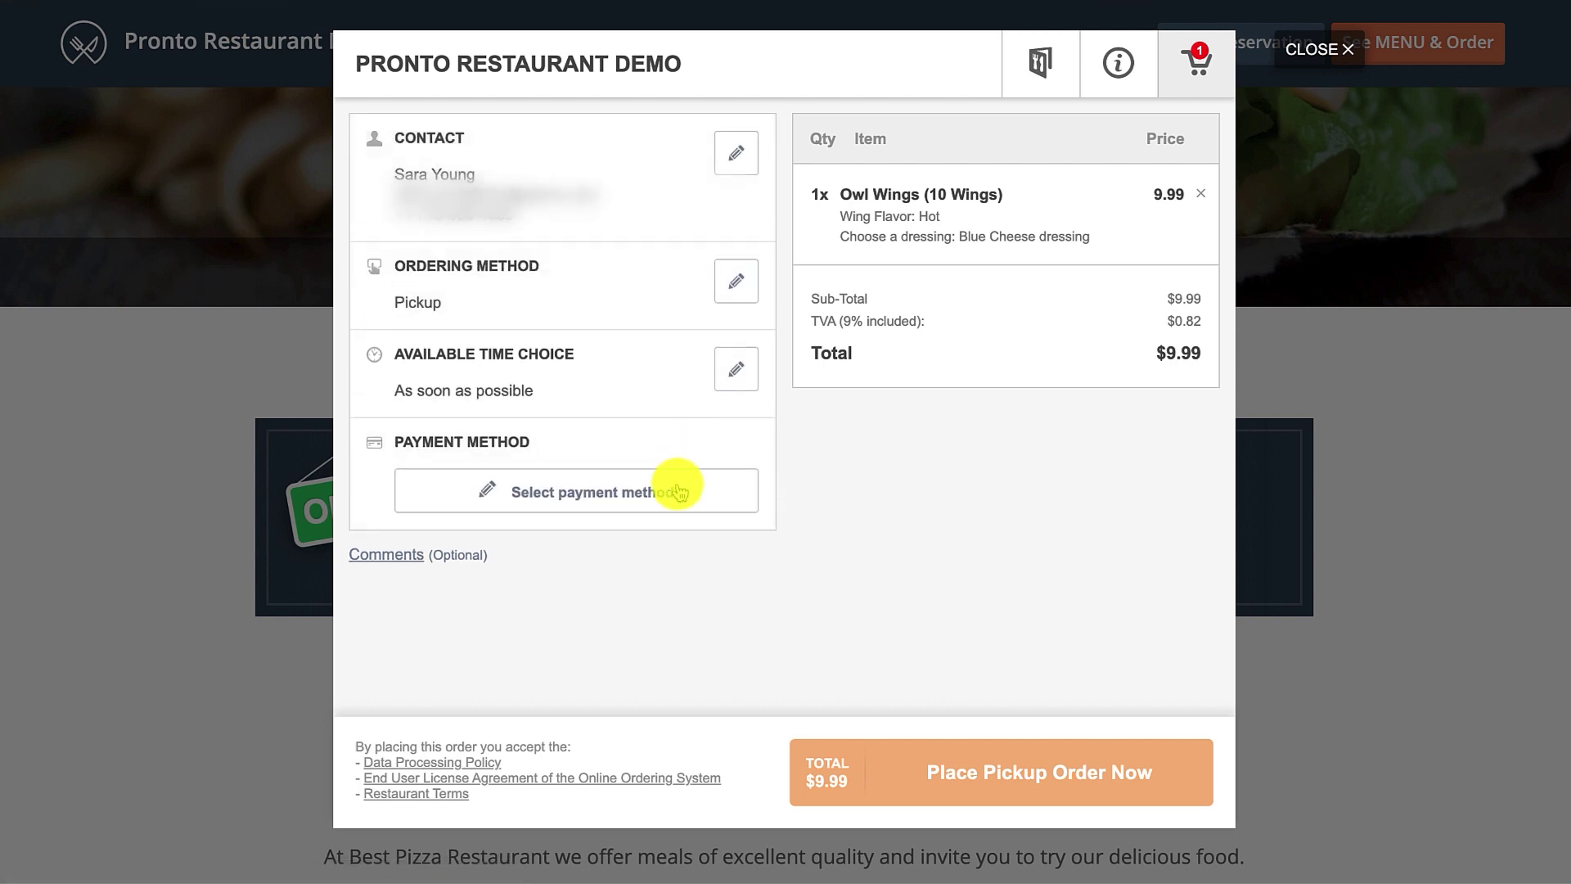
click(677, 487)
click(652, 519)
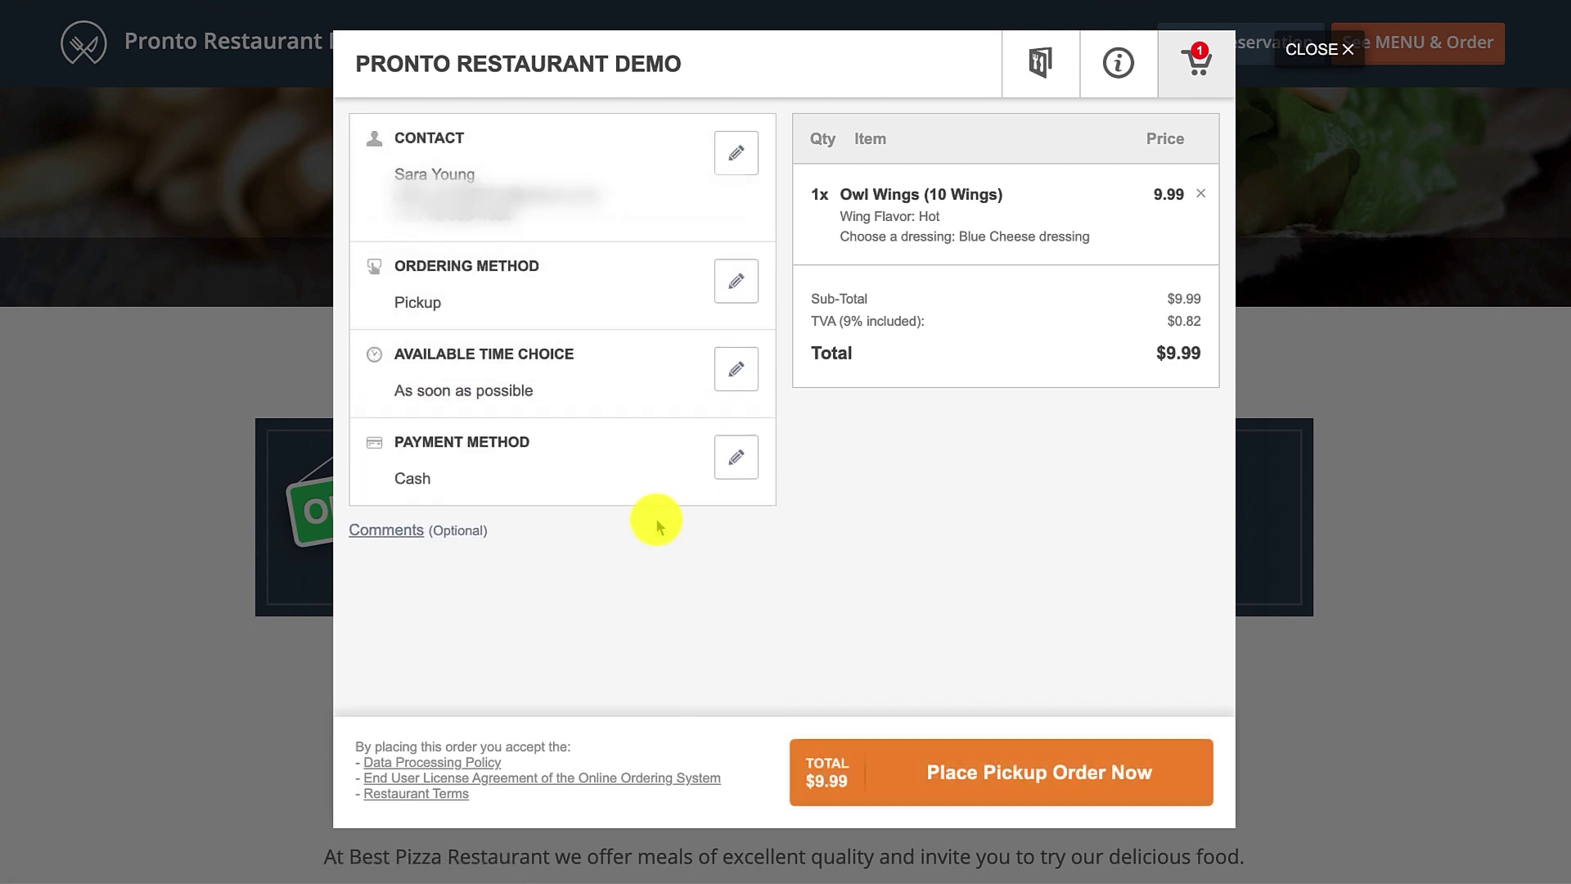
click(1019, 769)
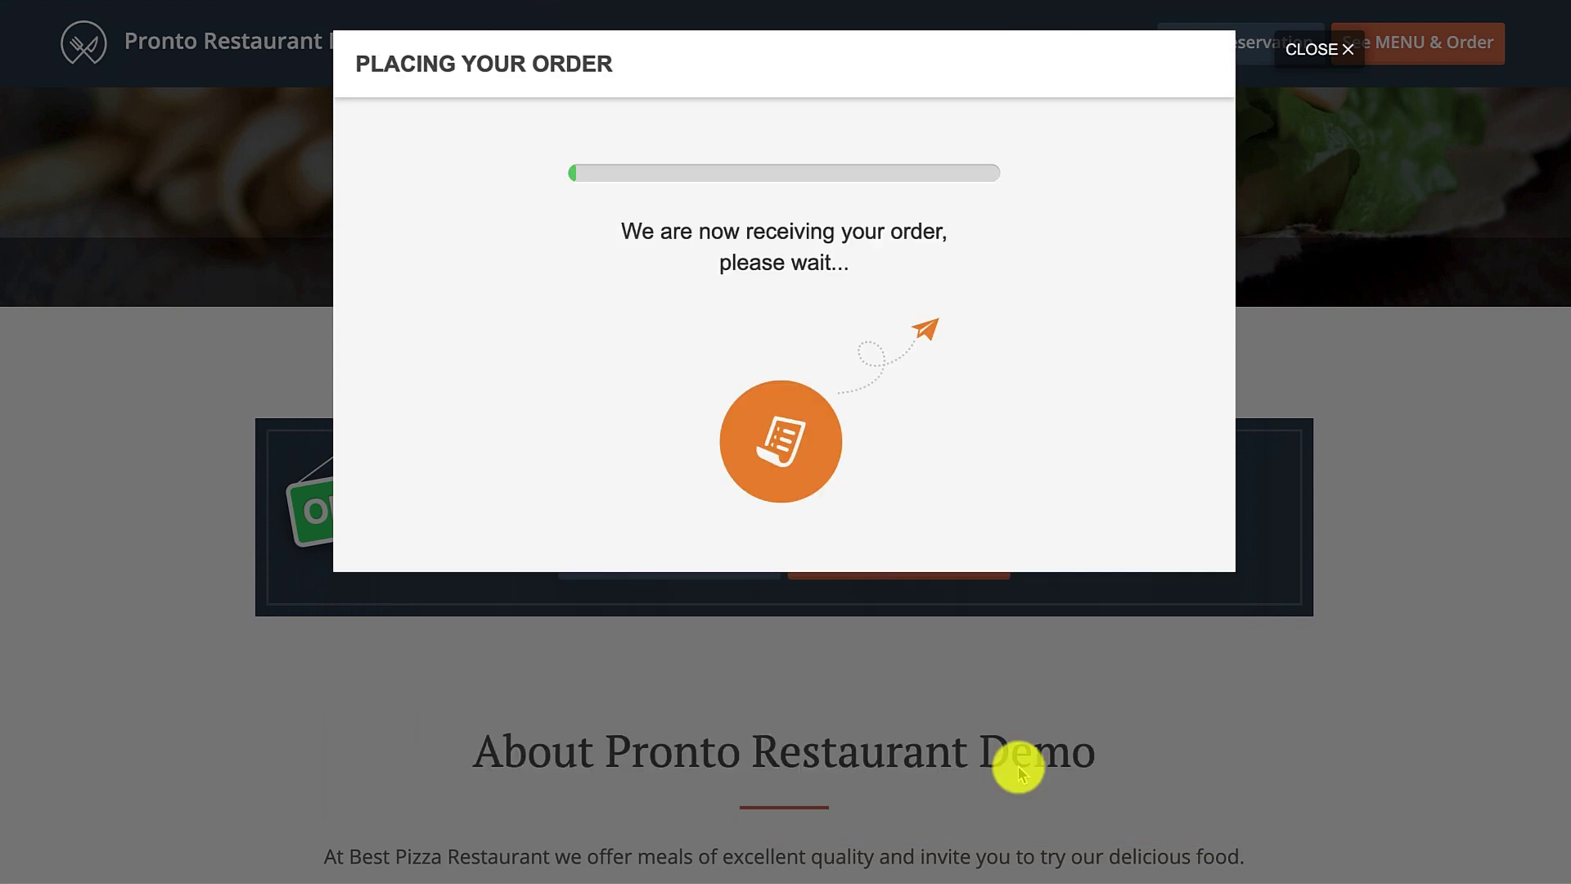